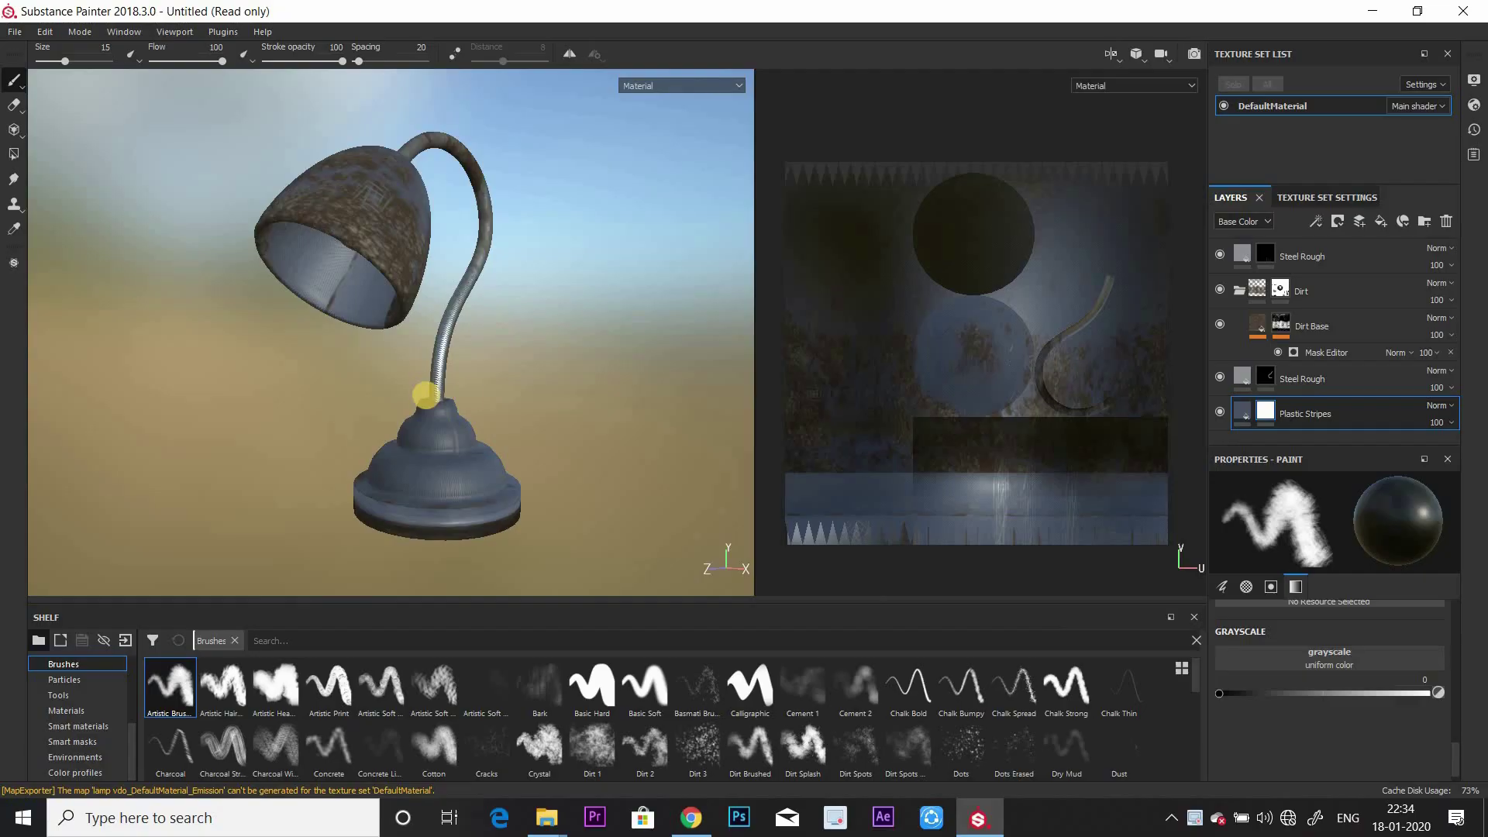
alt+drag(465, 385, 425, 341)
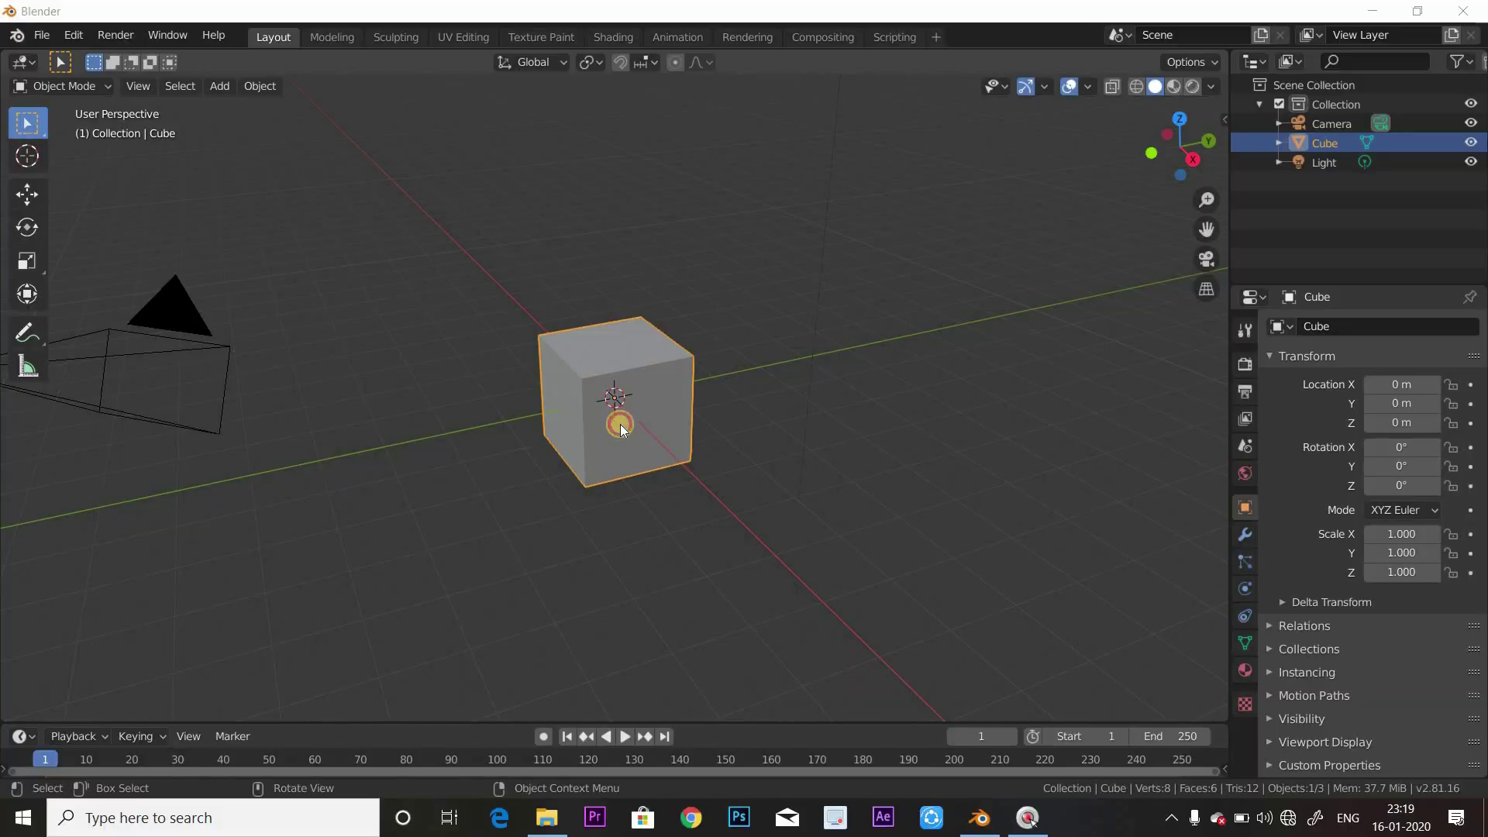
Delete the default cube and add a cylinder mesh in its place
key(x)
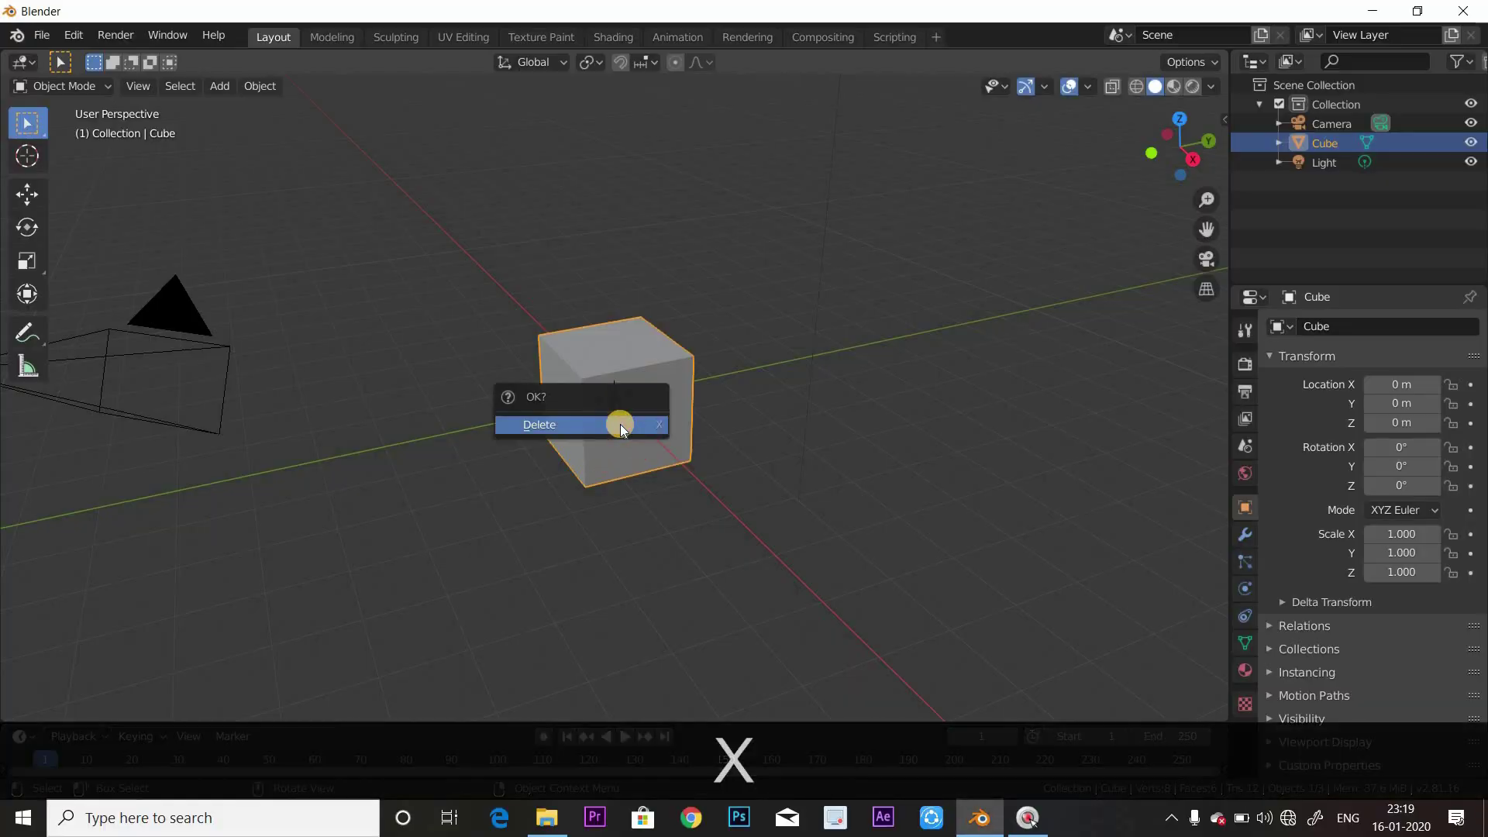
click(620, 425)
key(shift+a)
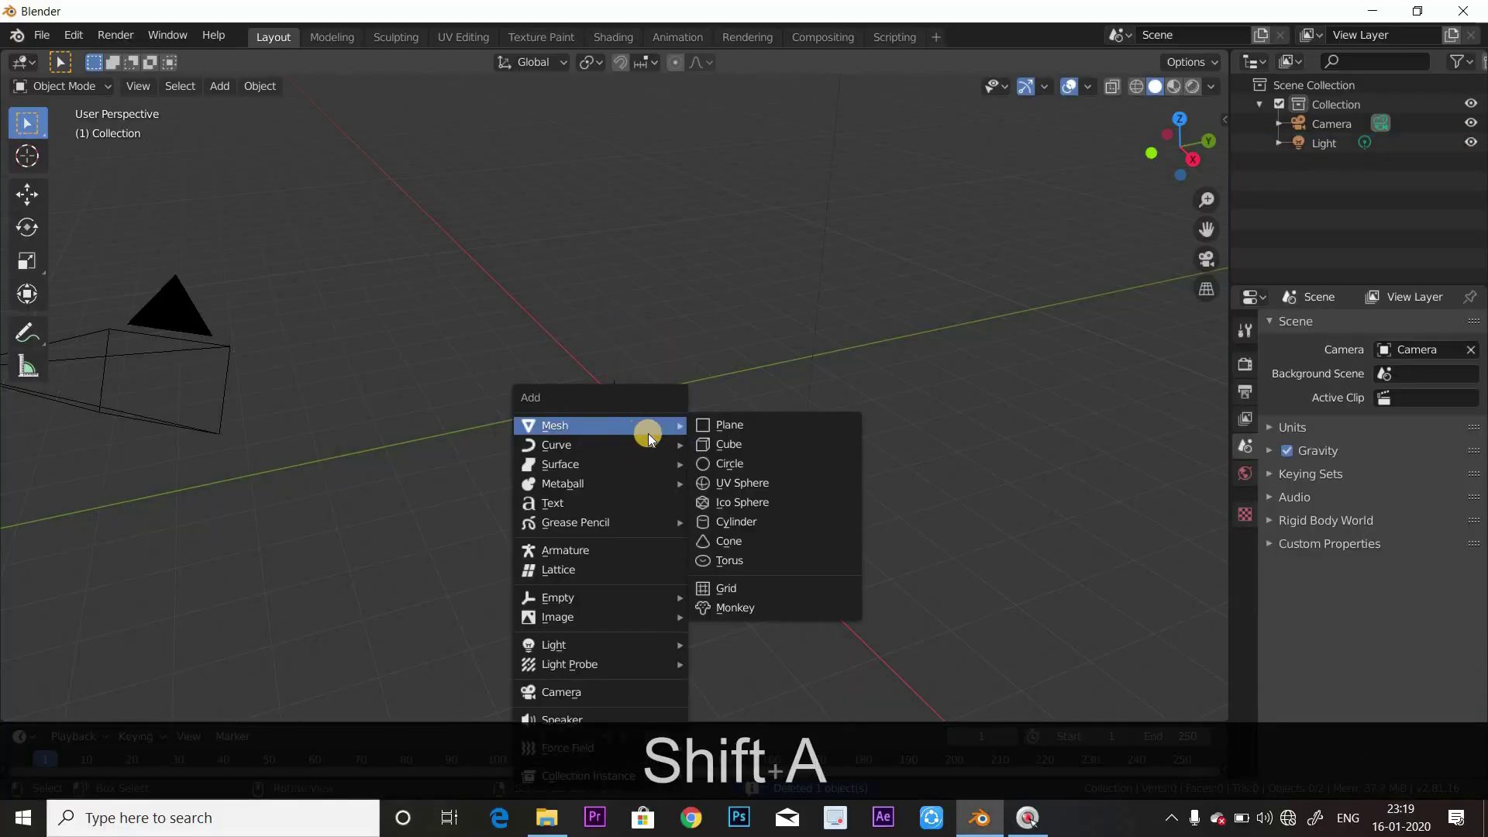
key(Return)
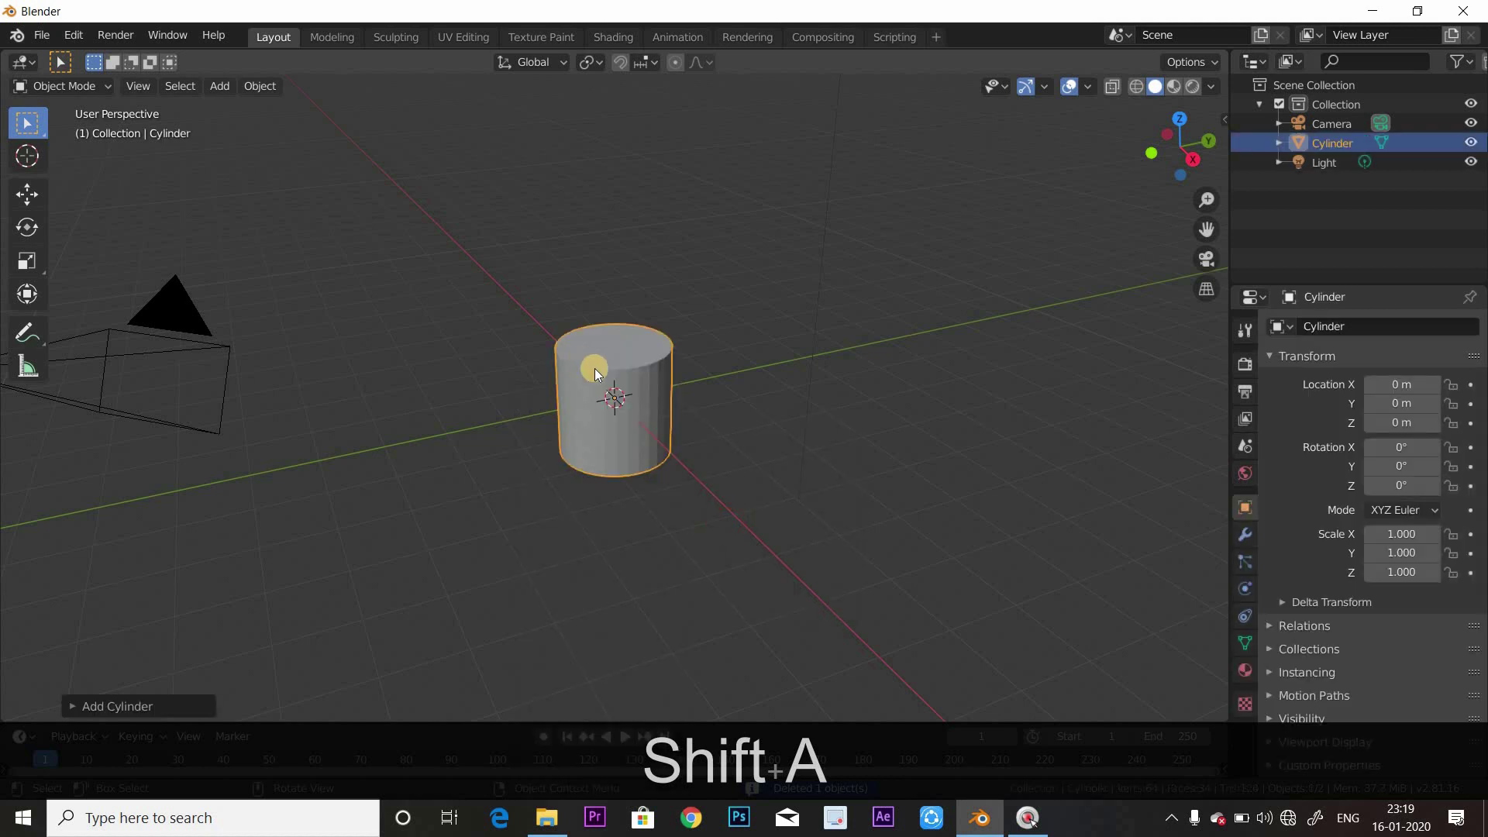
Flatten the cylinder along Z to about 0.3, and scale the whole disc up uniformly by about 1.5
scroll(621, 387, up, 3)
key(s)
key(z)
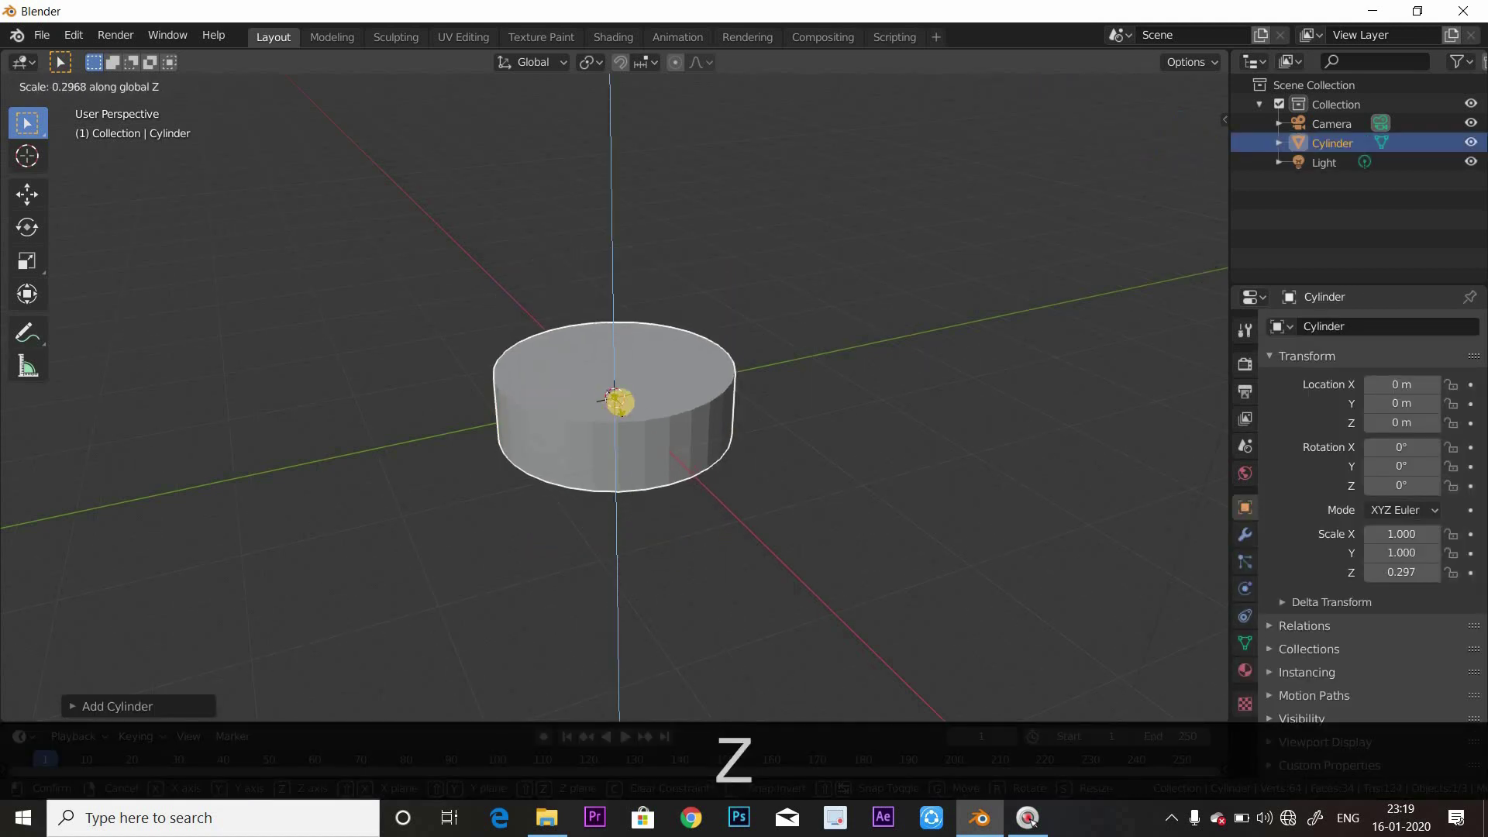
click(618, 403)
key(s)
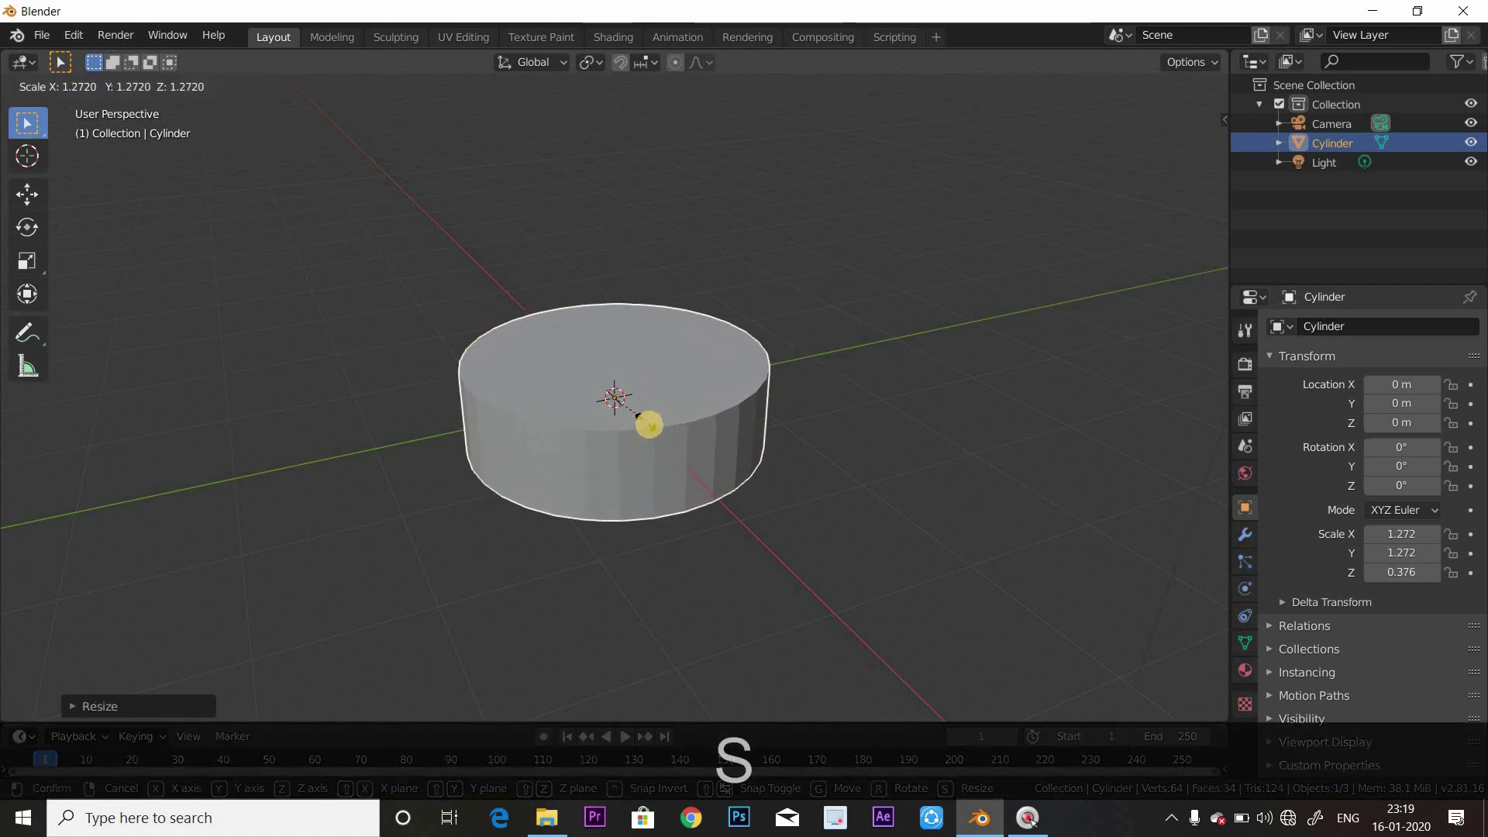
click(681, 368)
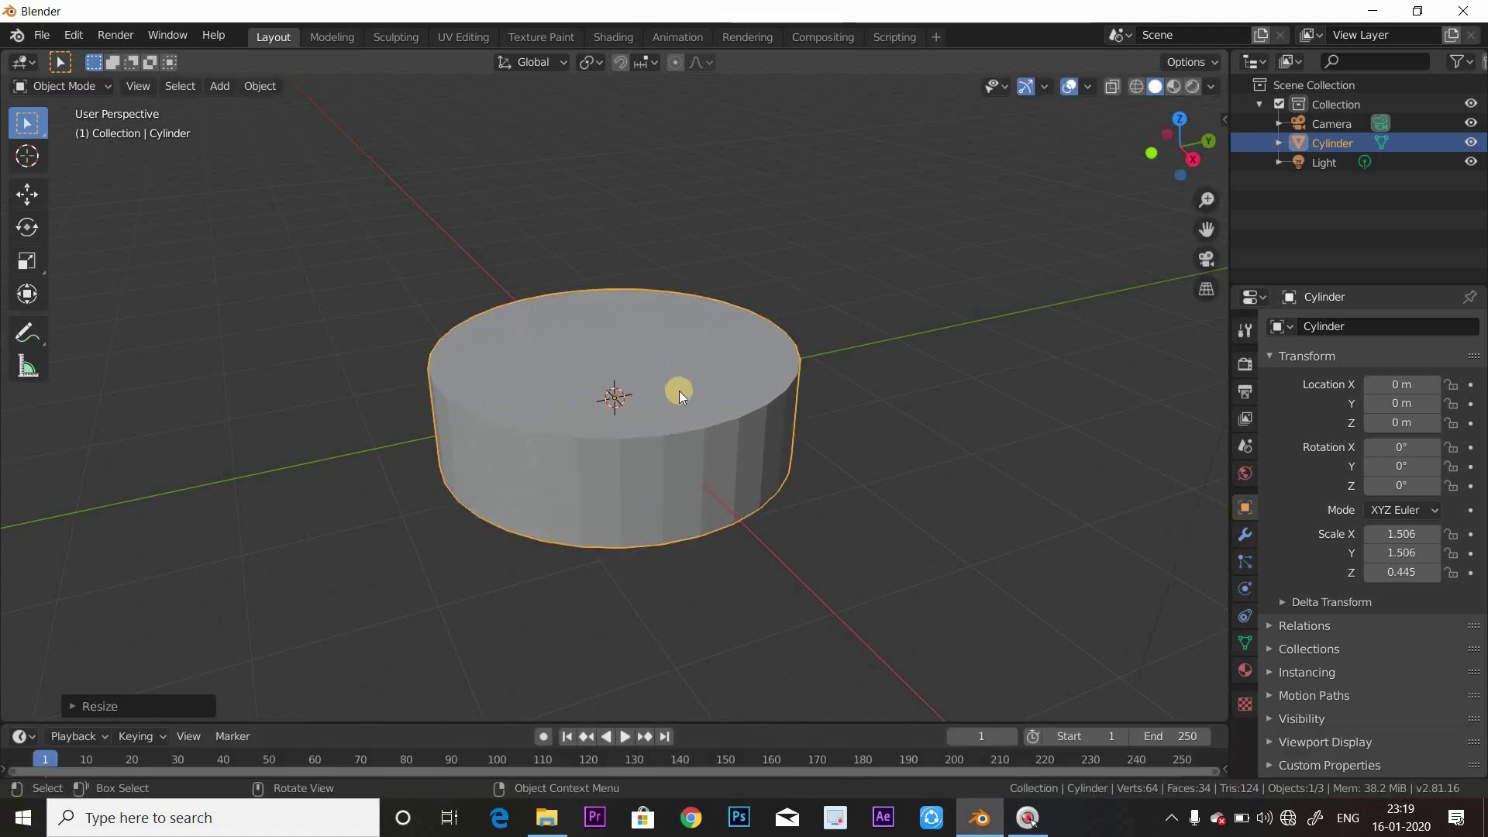
Enter edit mode with face selection and lower the disc's top face by about 0.48 m along Z
middle_drag(679, 391, 659, 413)
click(658, 412)
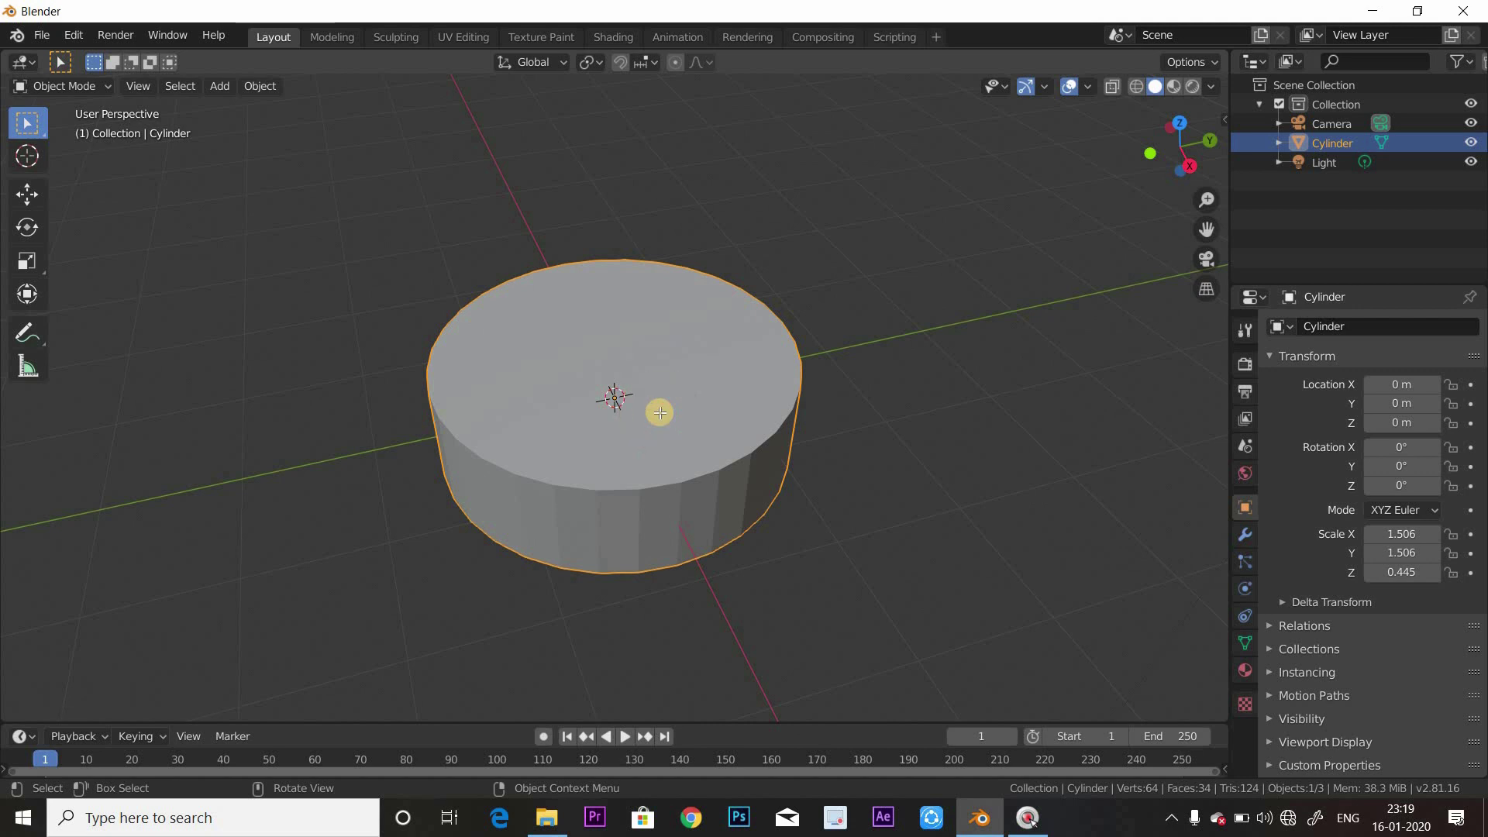
key(Tab)
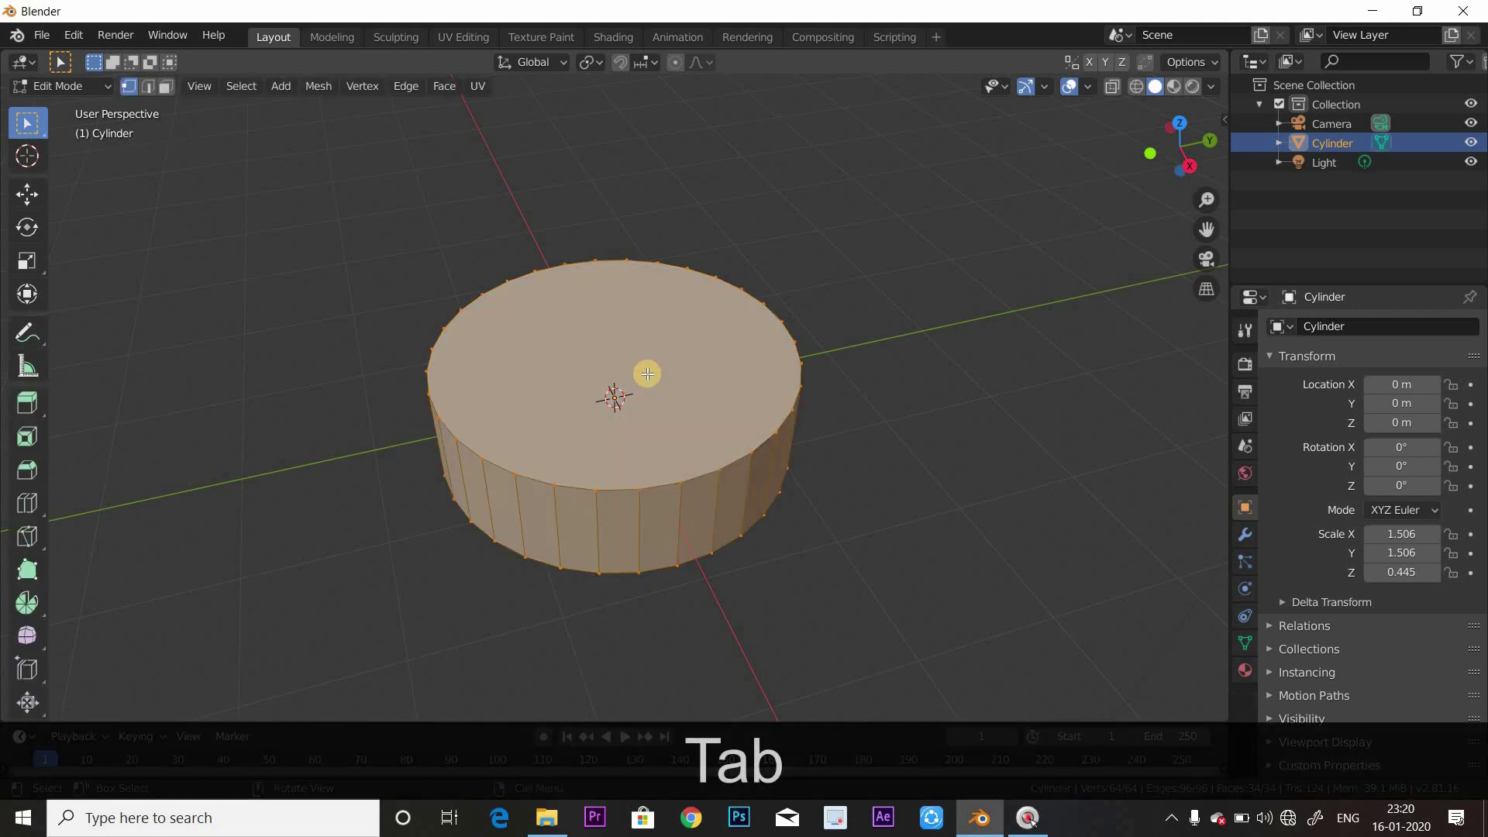
key(3)
click(619, 369)
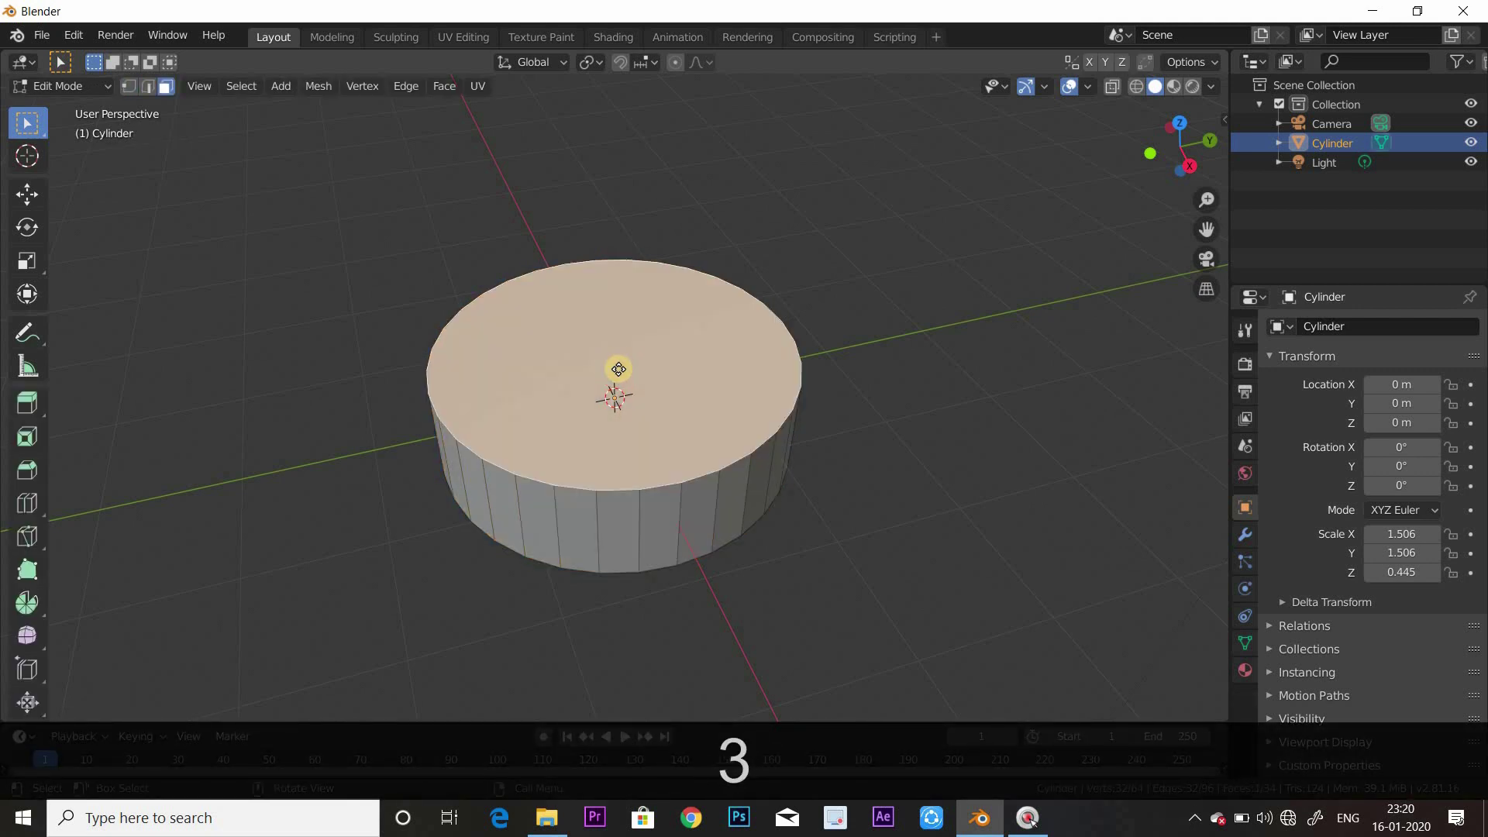
key(g)
key(z)
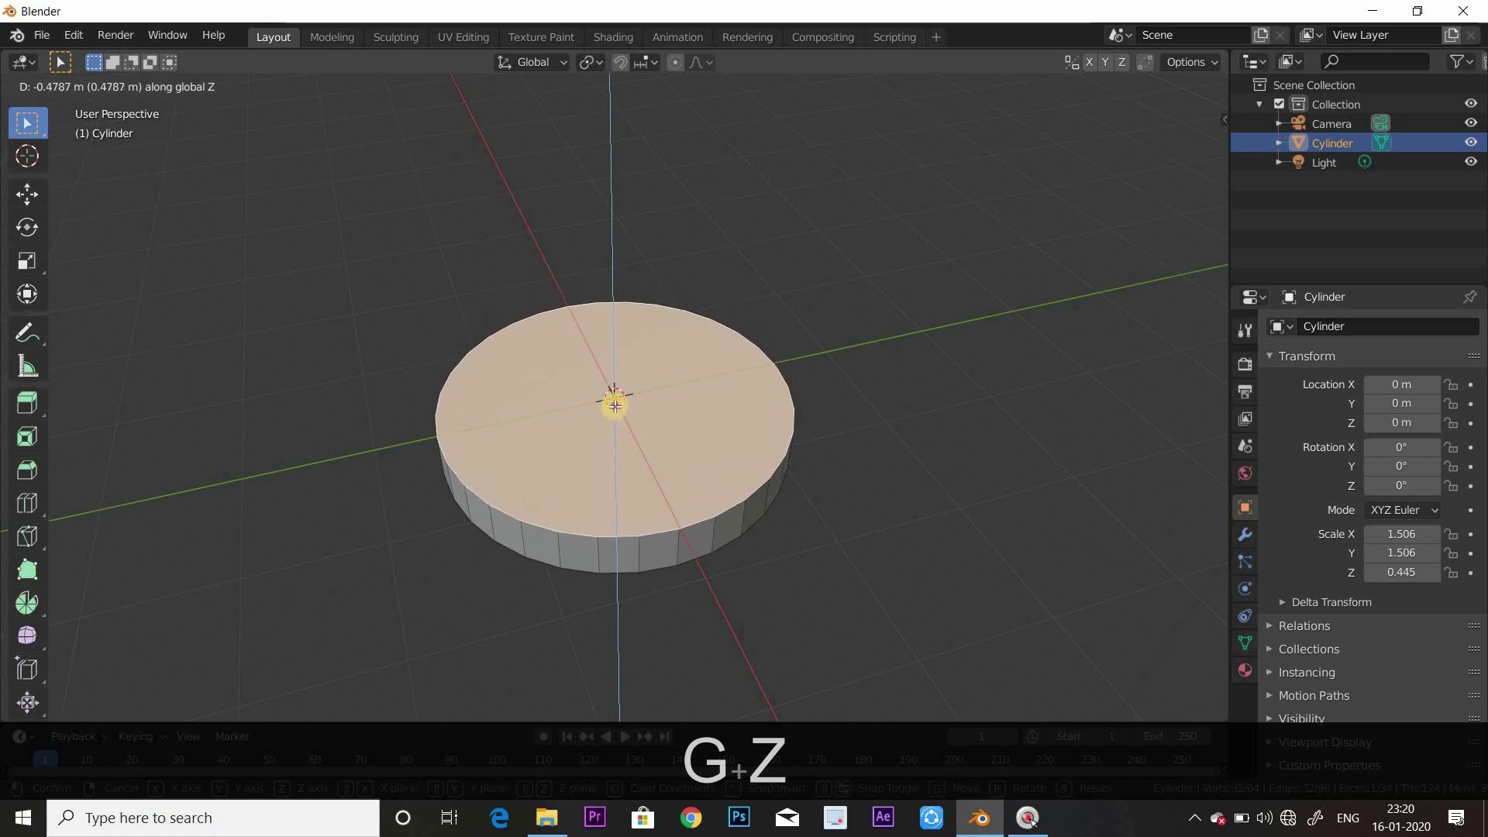
click(655, 405)
Build a tapered second tier by insetting the top face slightly, extruding it up about 0.6 m and scaling it to about 0.78
middle_drag(667, 402, 708, 412)
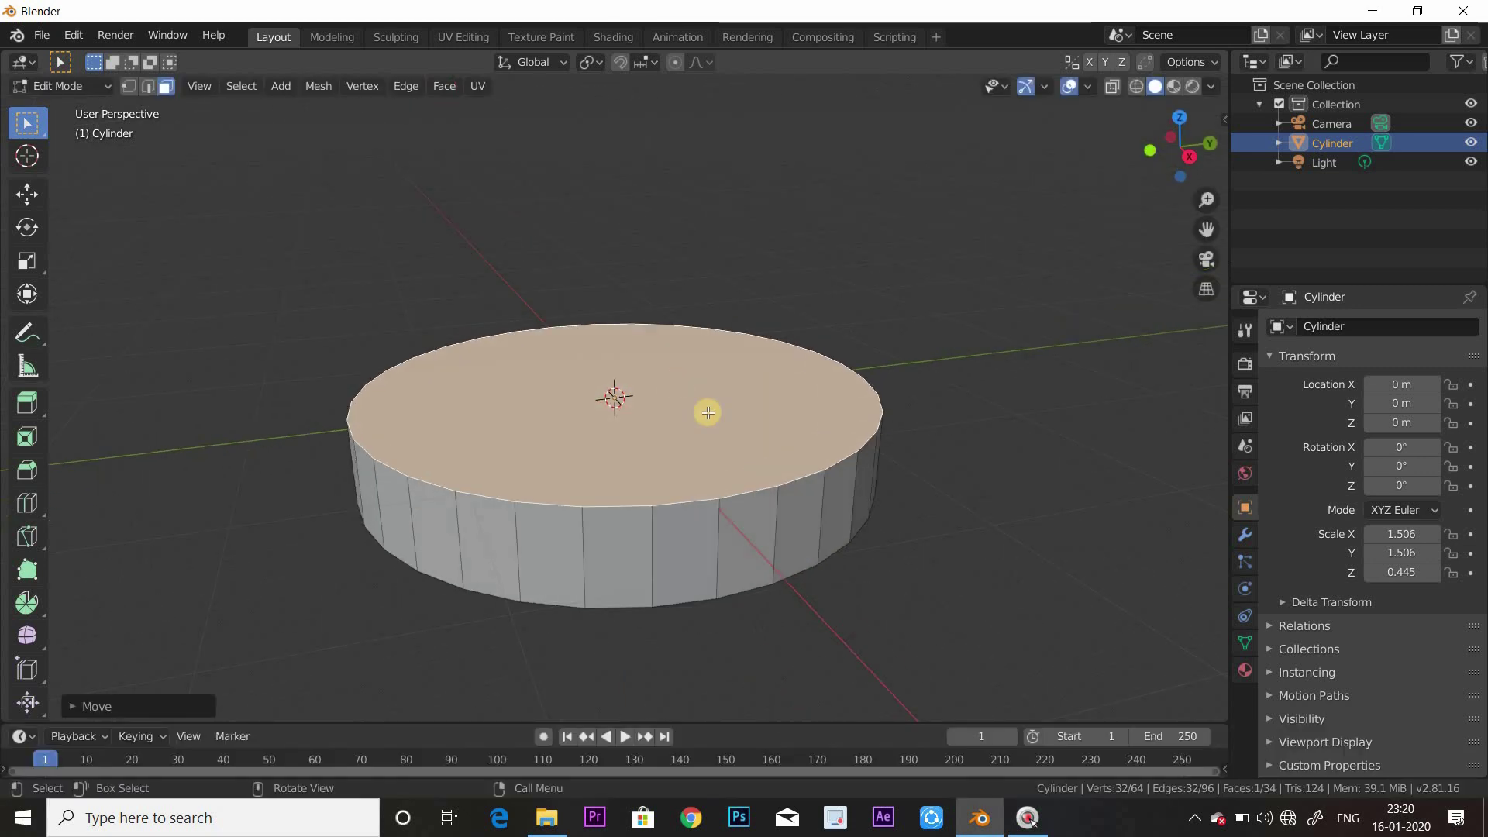
key(i)
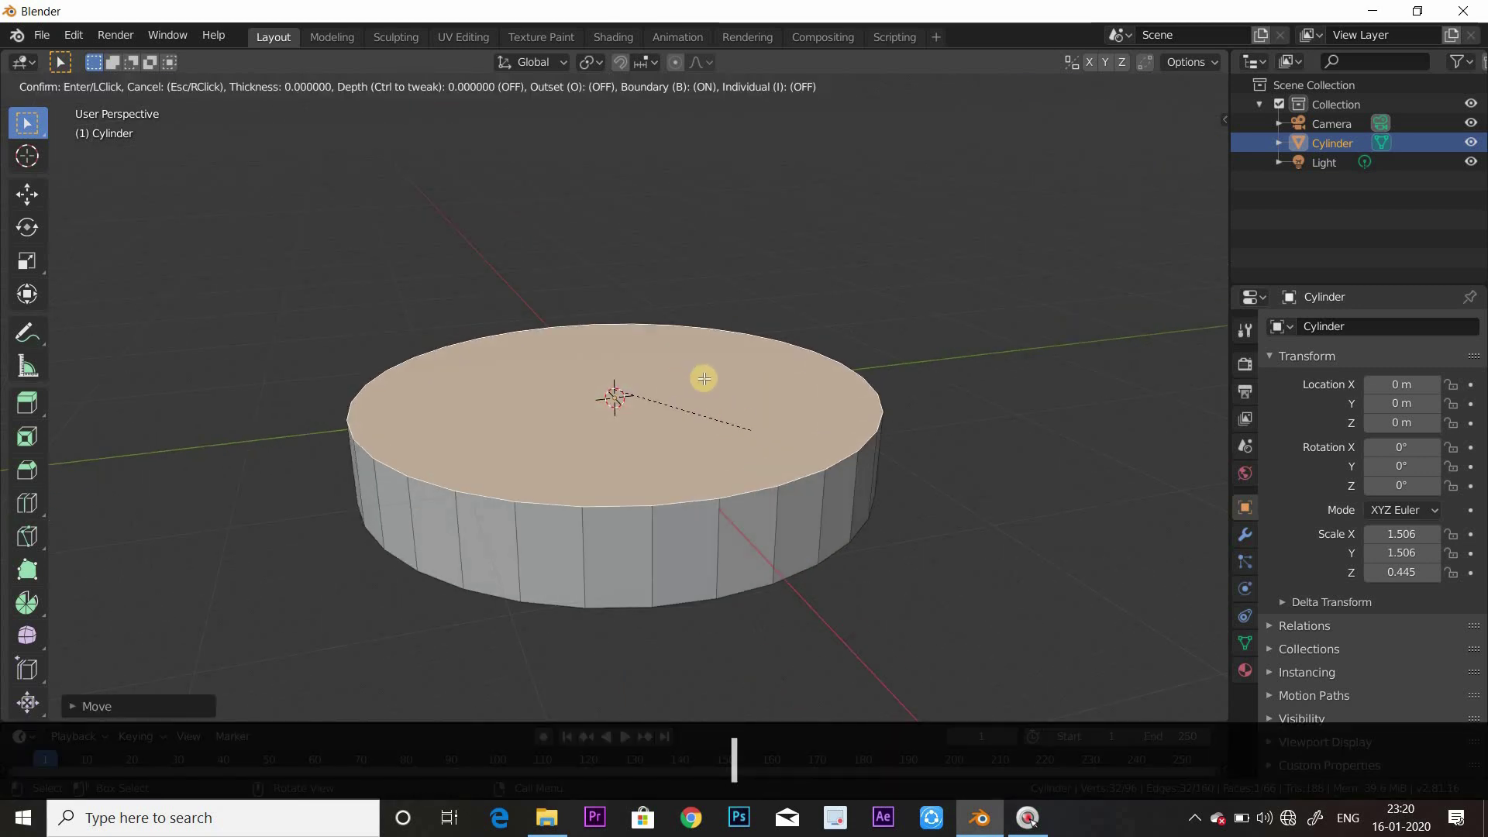
click(671, 375)
key(e)
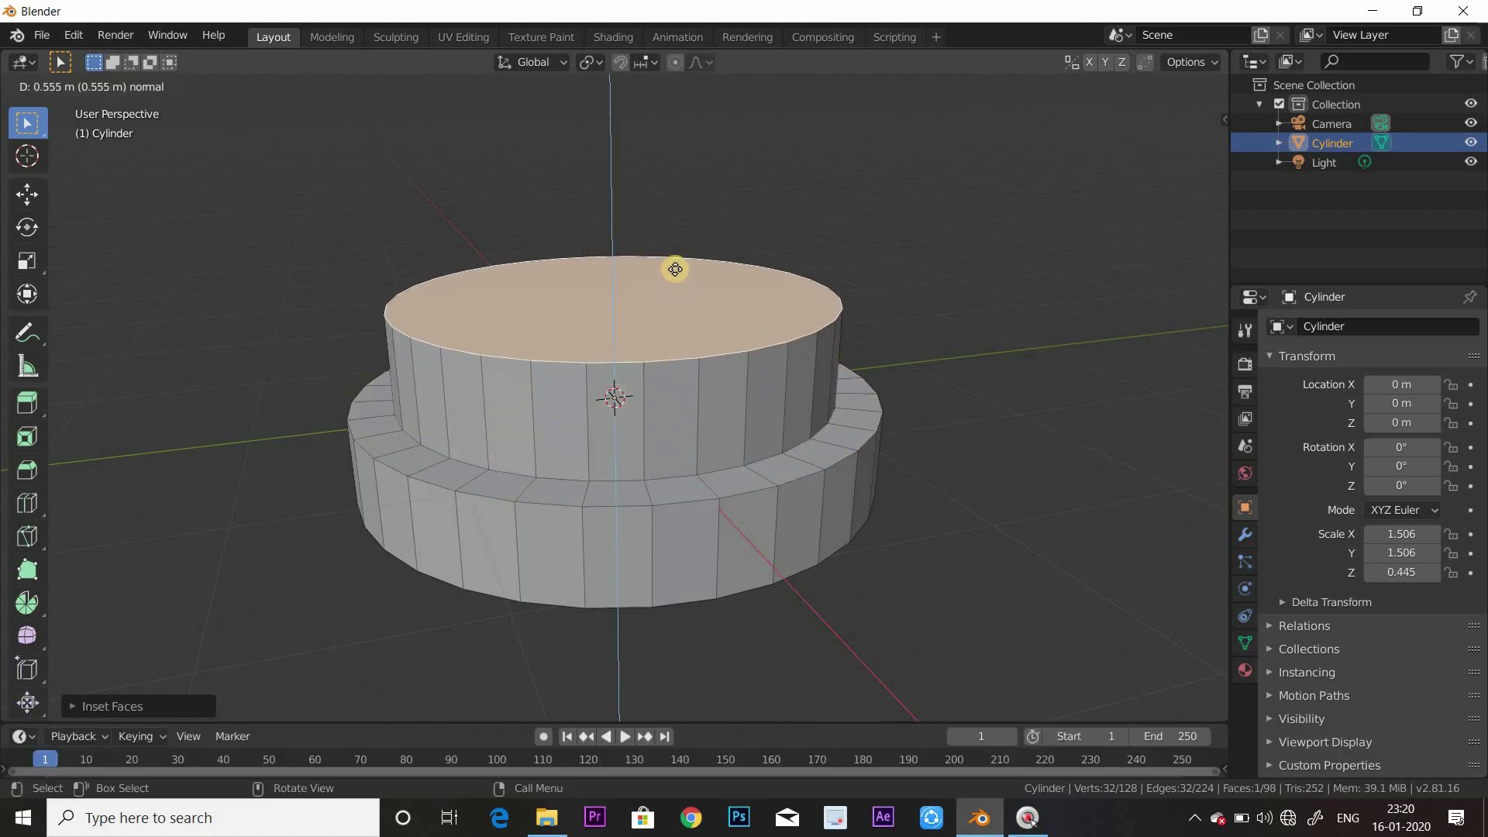
click(796, 364)
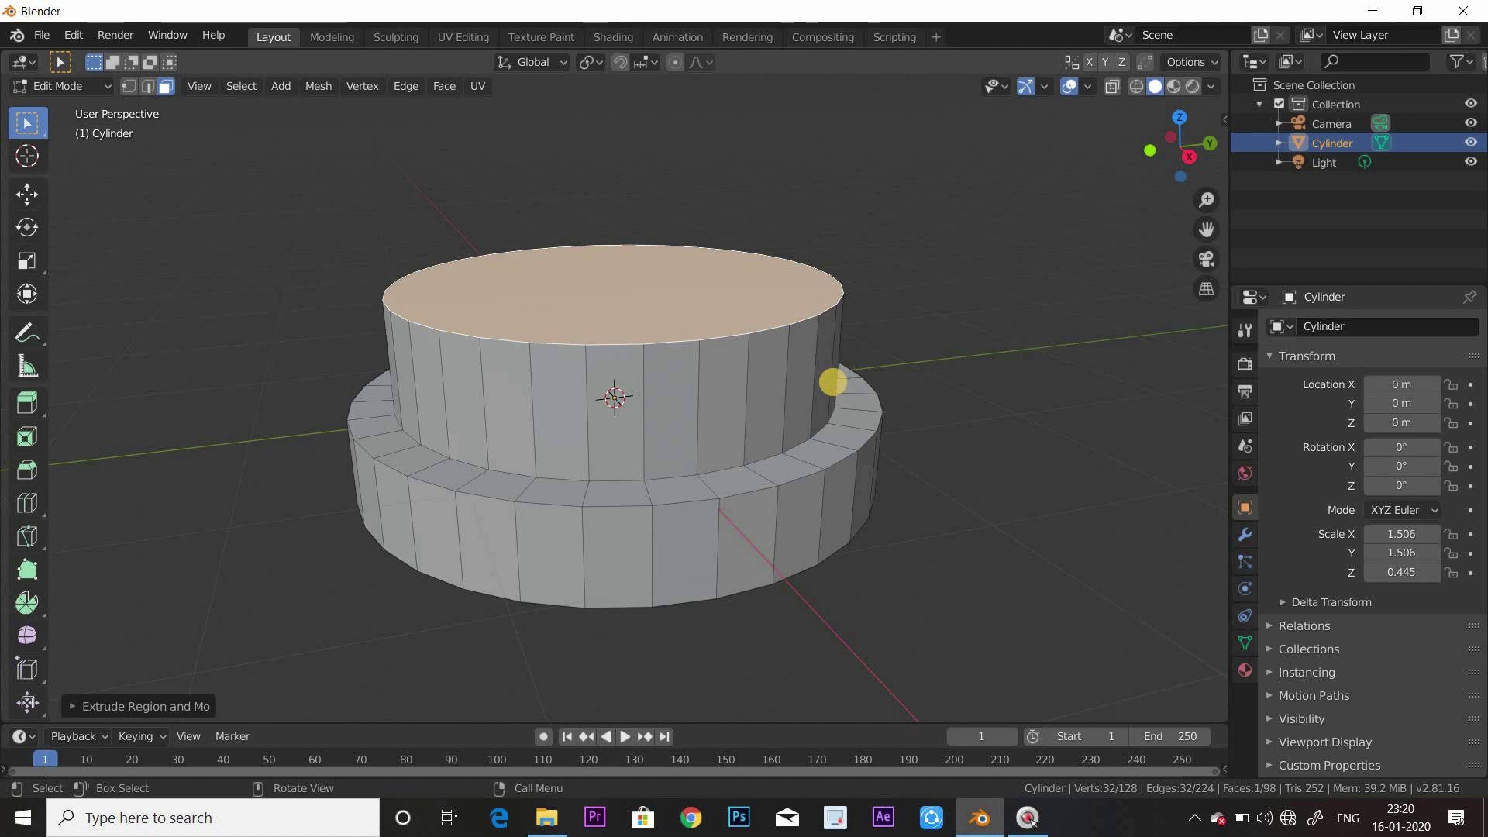
key(s)
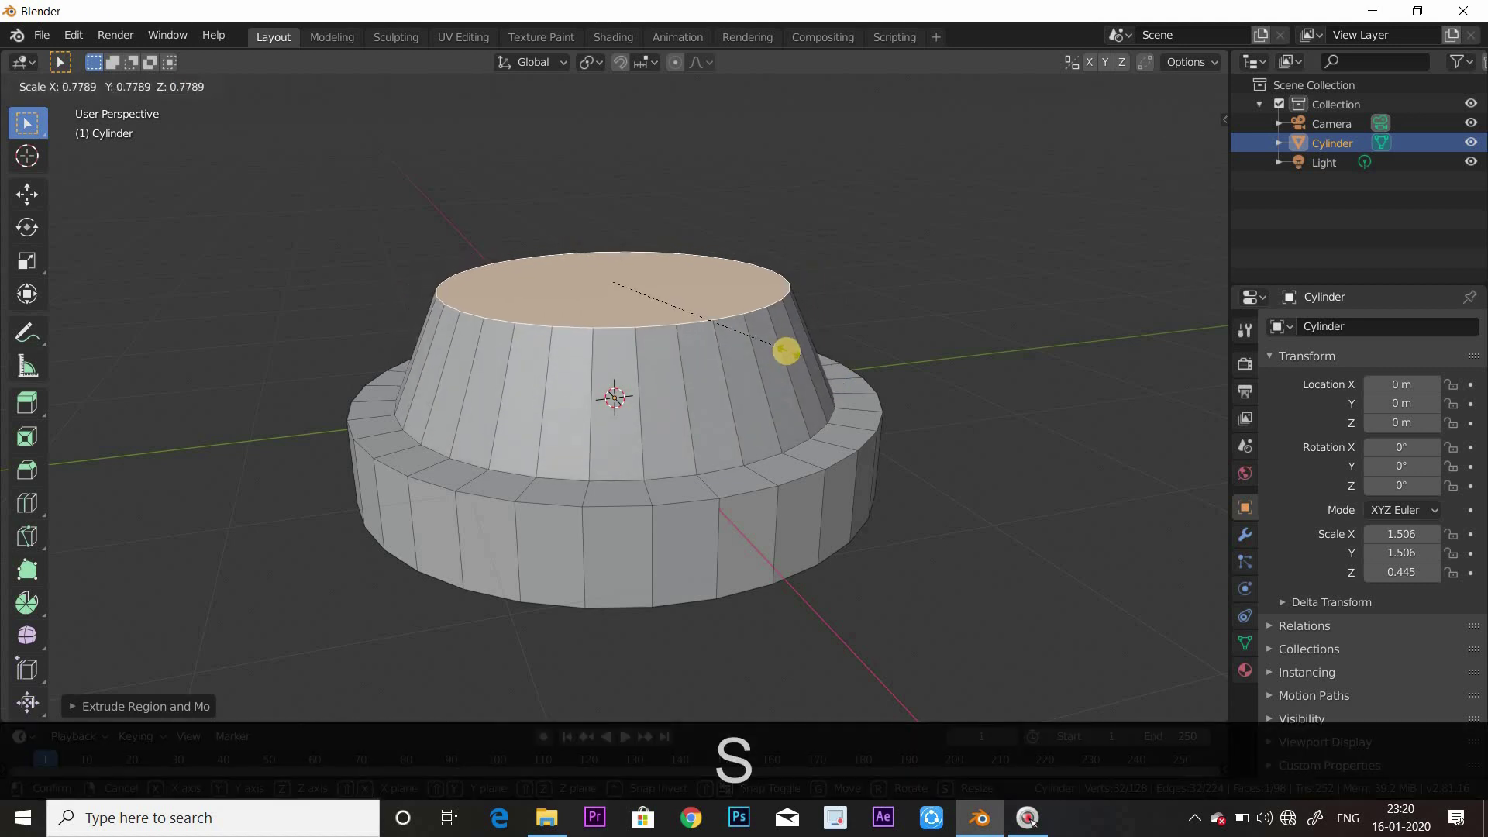
click(787, 352)
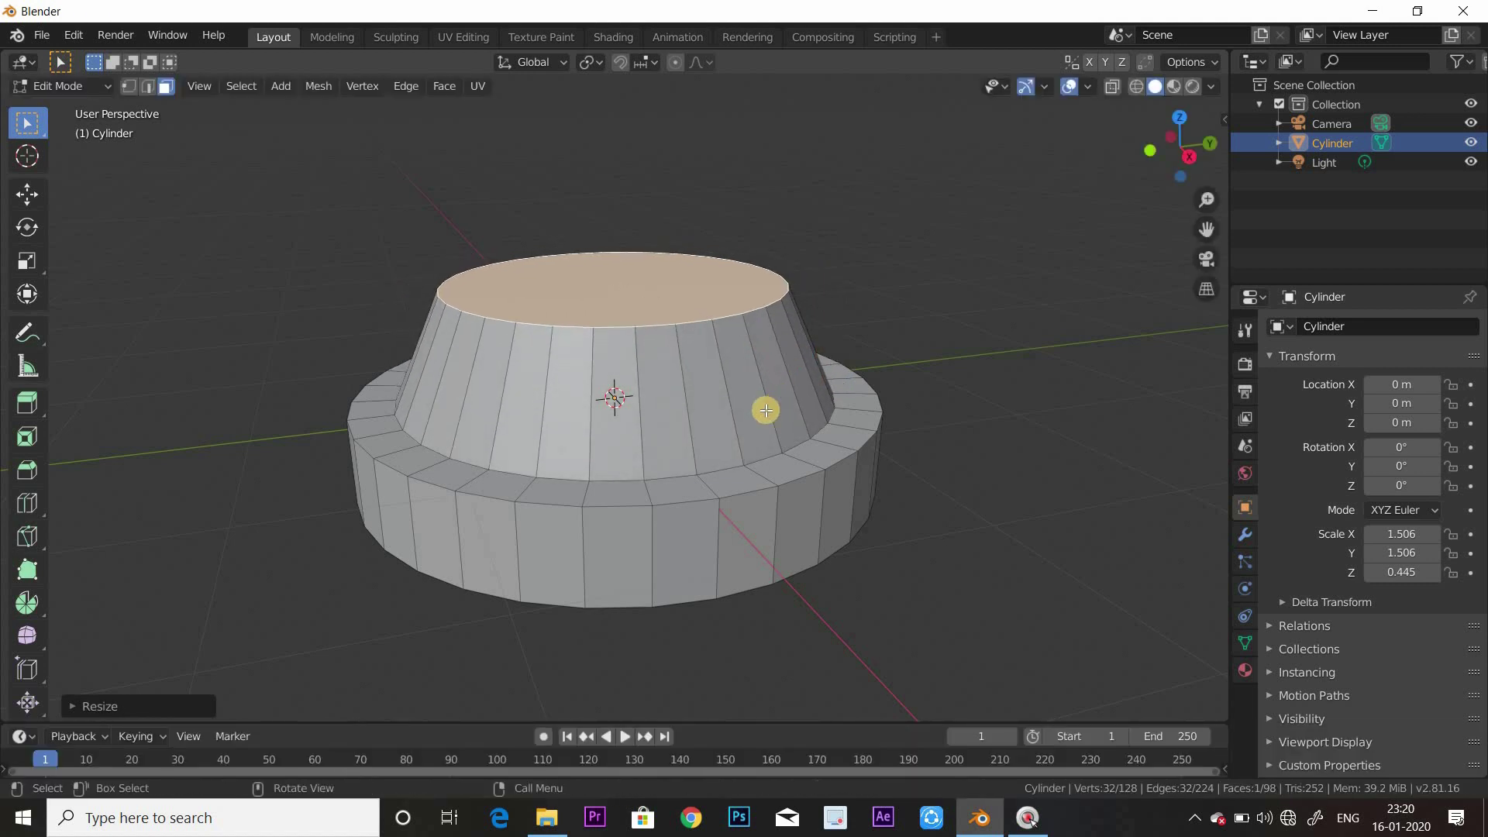
Add a centred edge loop around the tapered tier and scale it outward by about 1.14
key(ctrl+r)
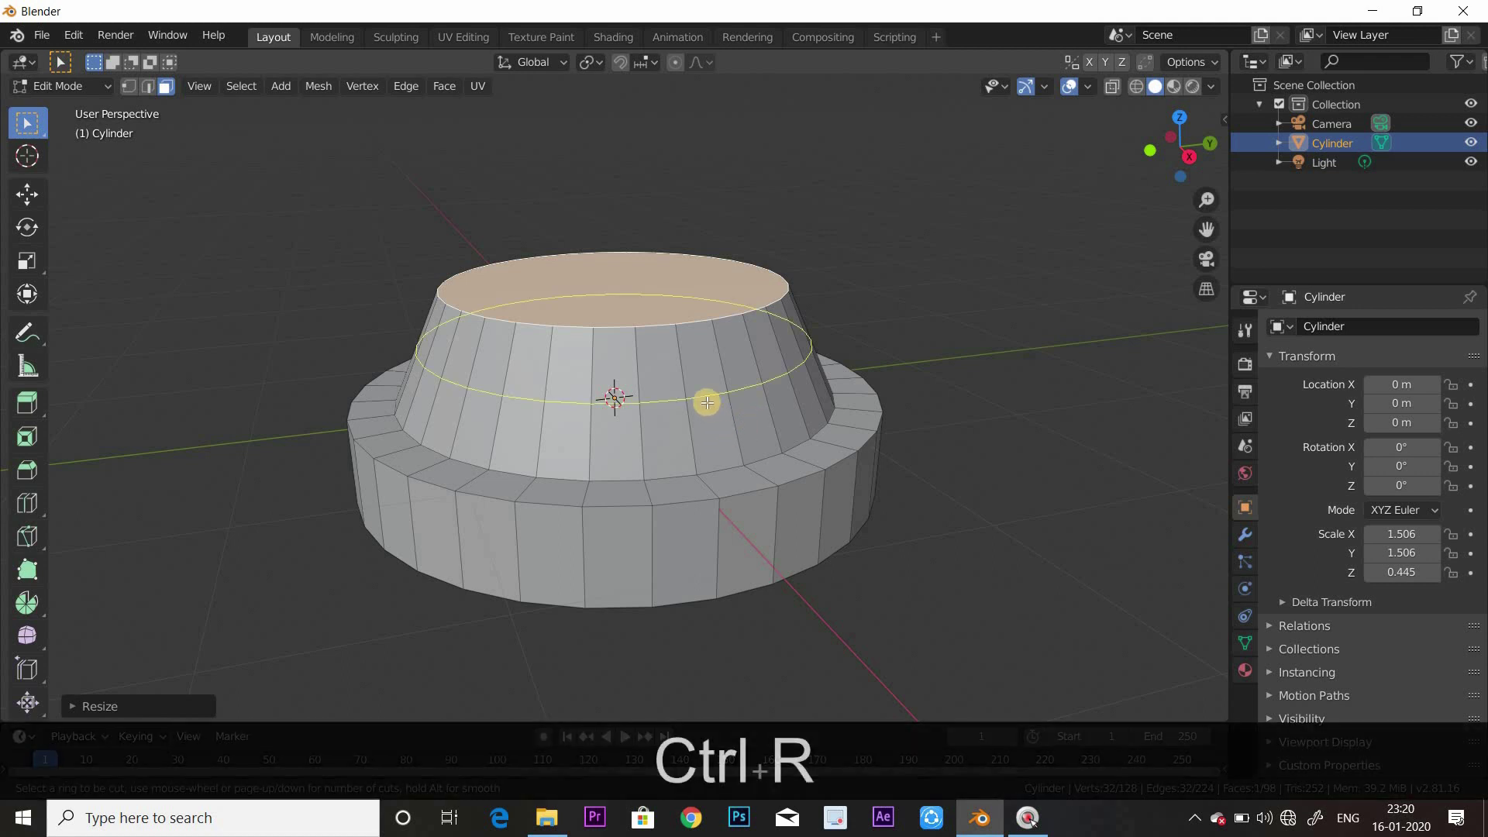
click(706, 402)
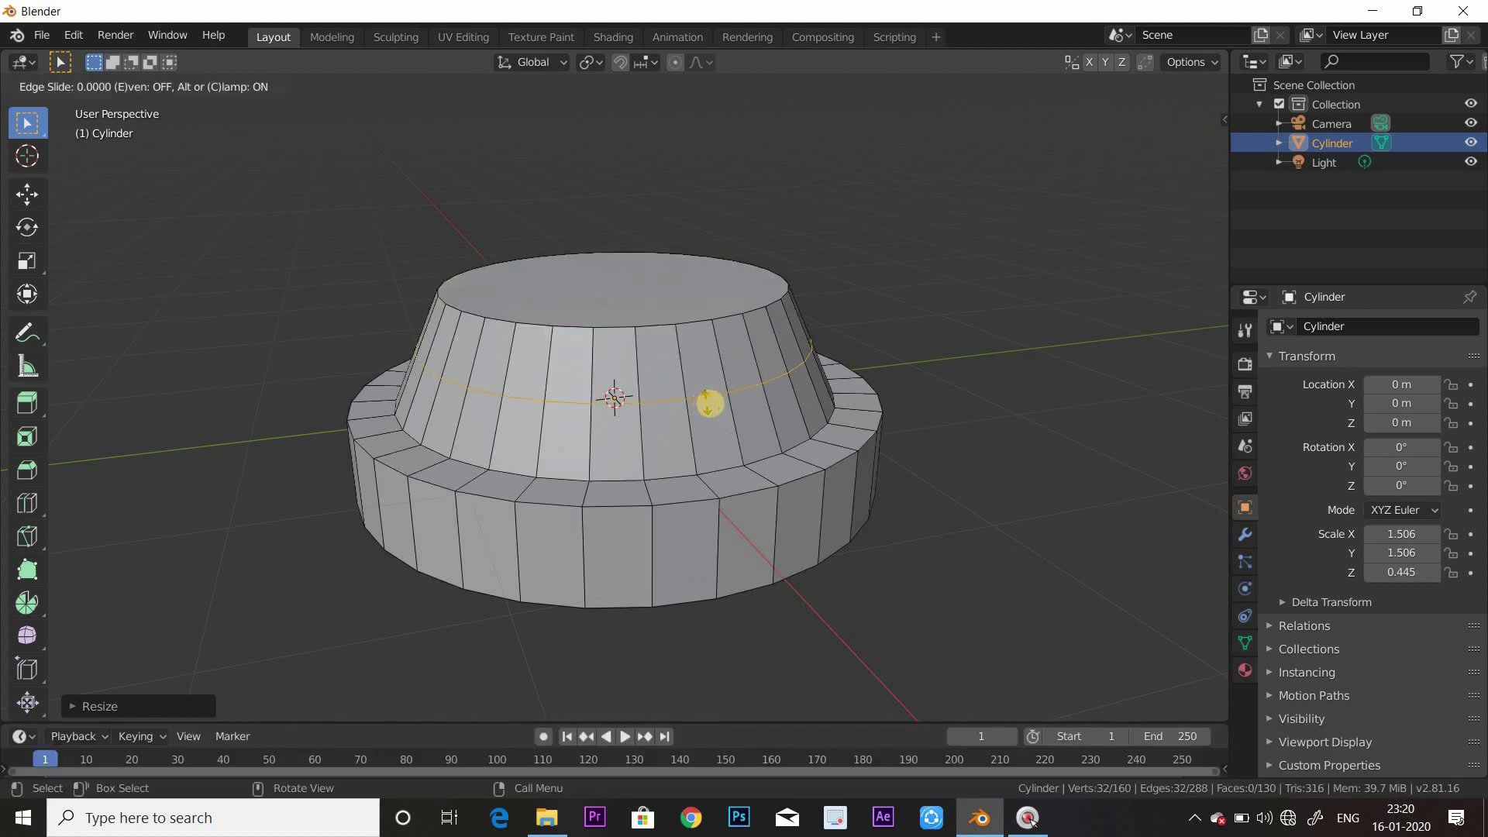
key(Escape)
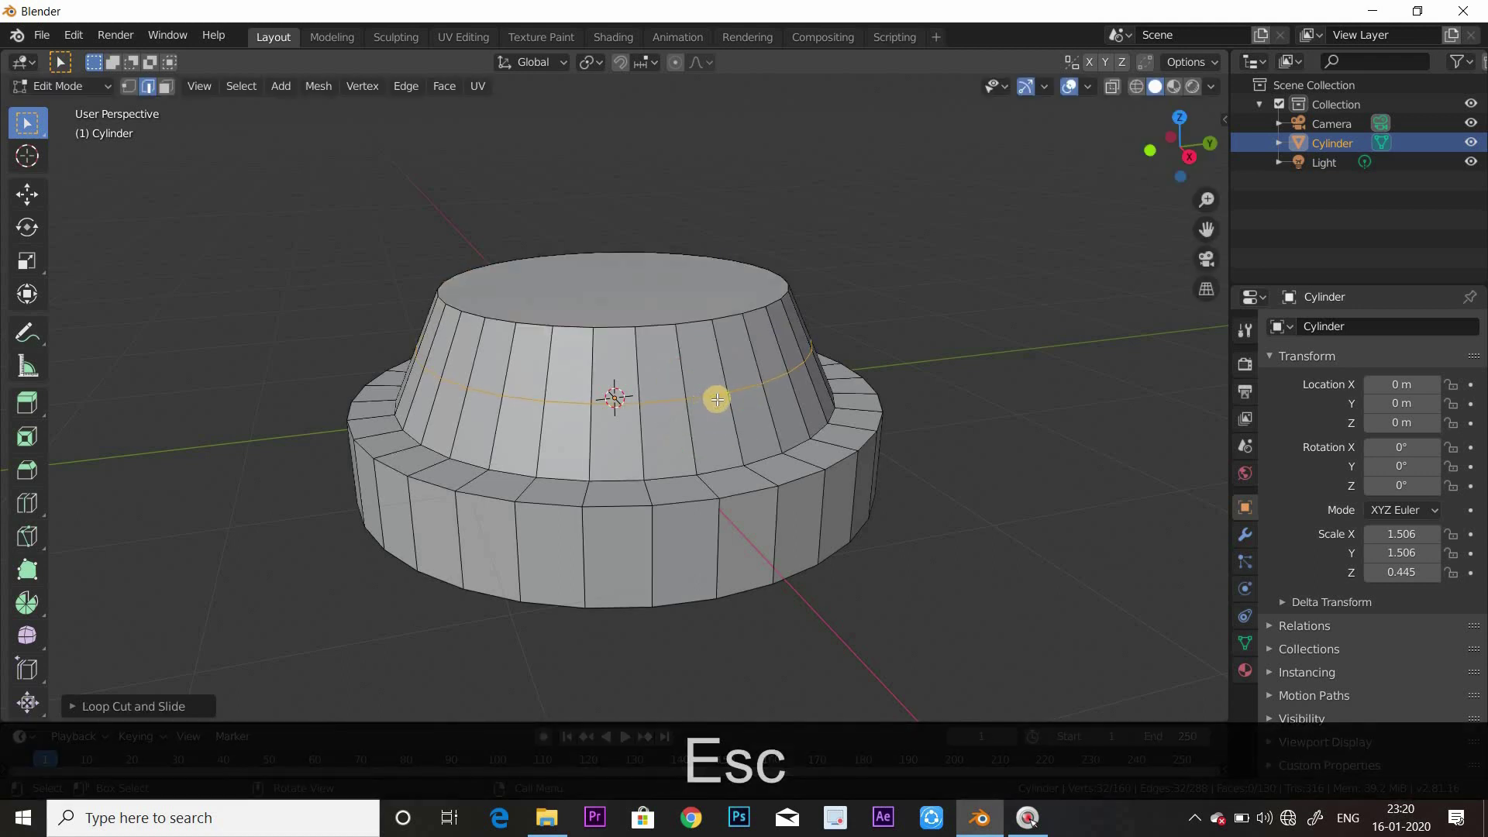
key(s)
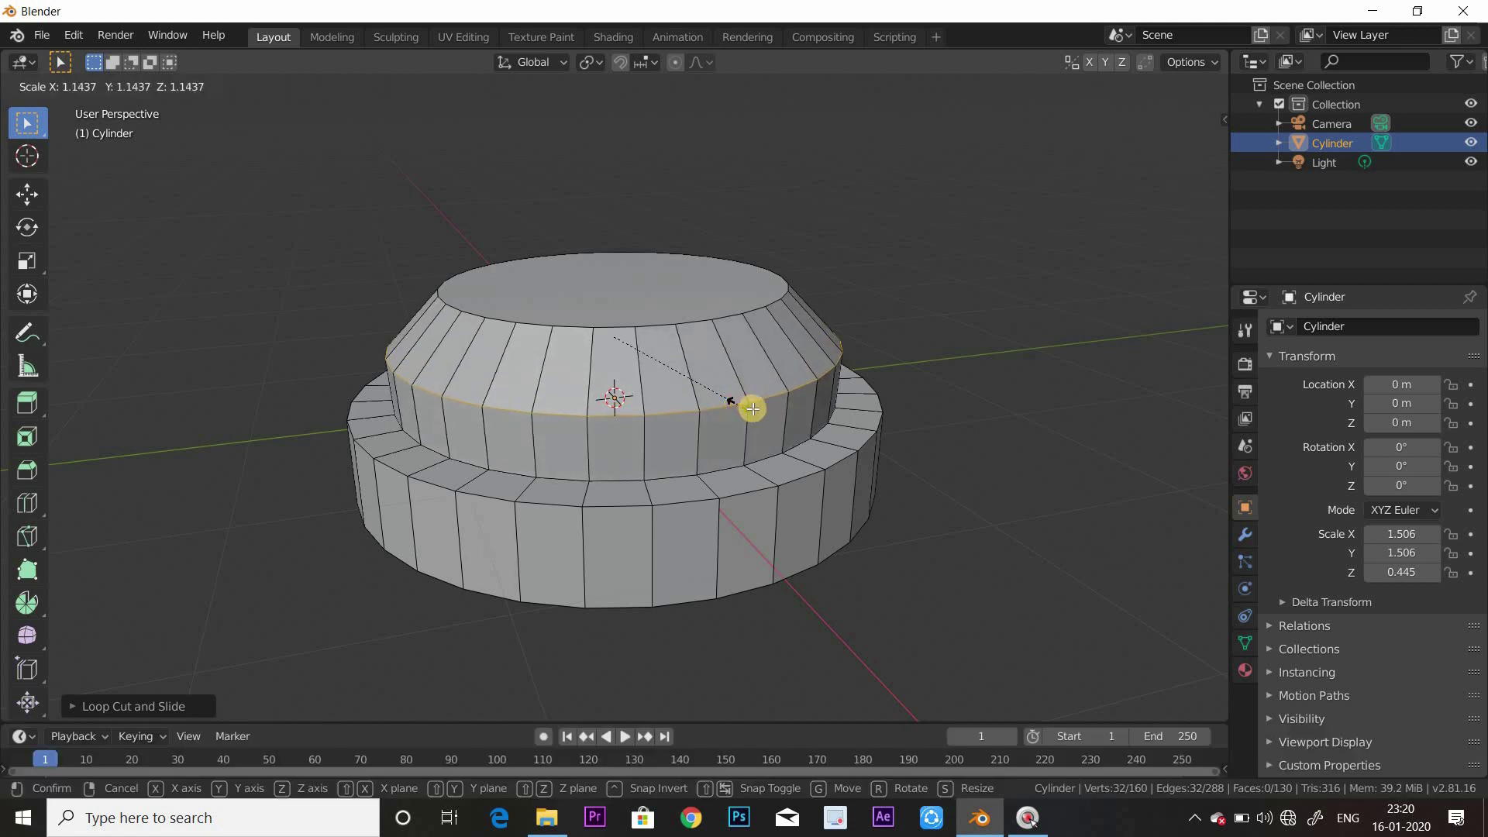
click(755, 409)
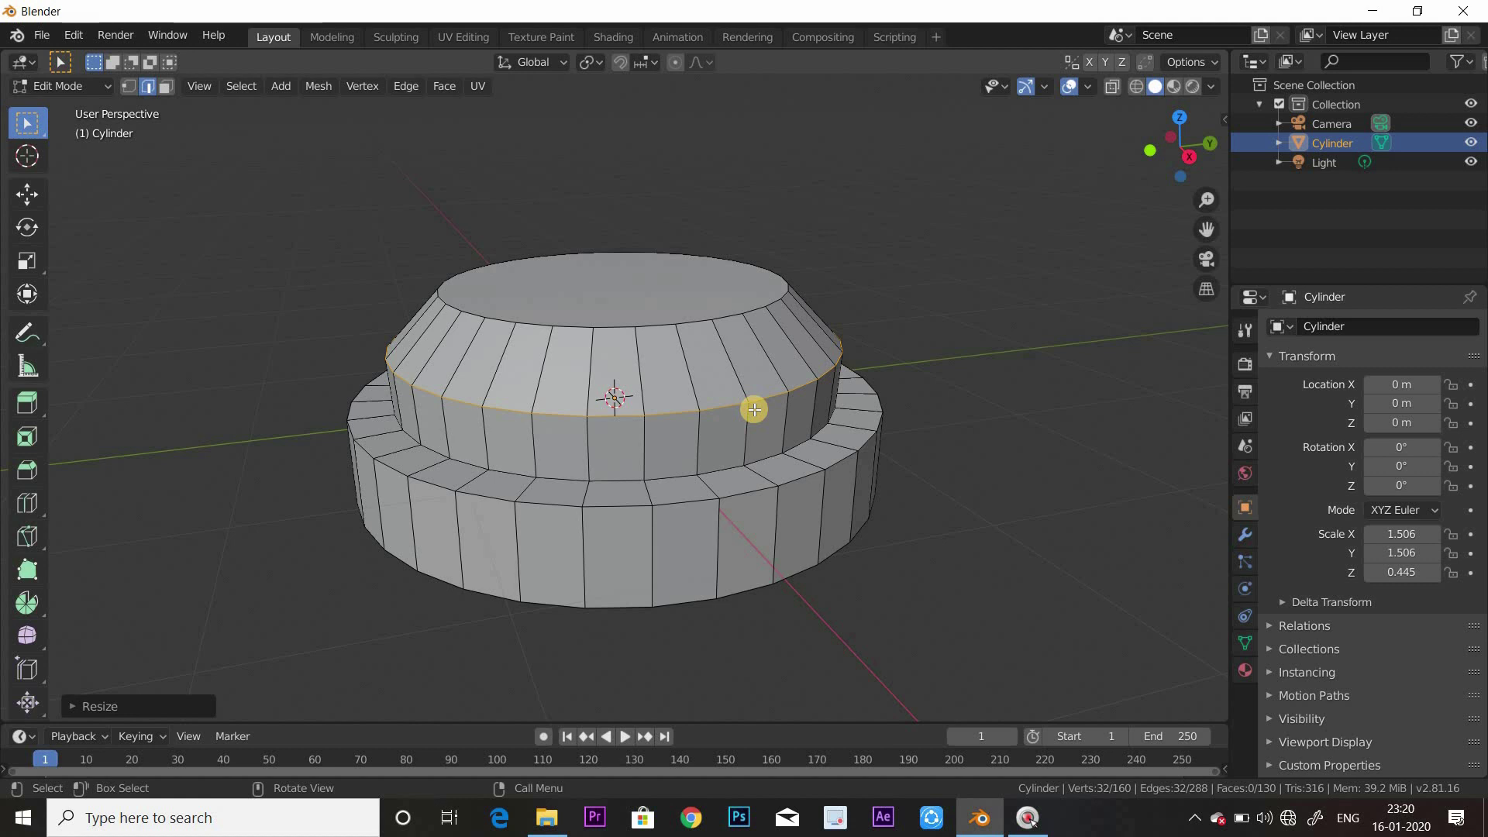
Bevel the widened edge loop with 3 segments and a width of about 0.36 m to round the tier into a dome
key(ctrl+b)
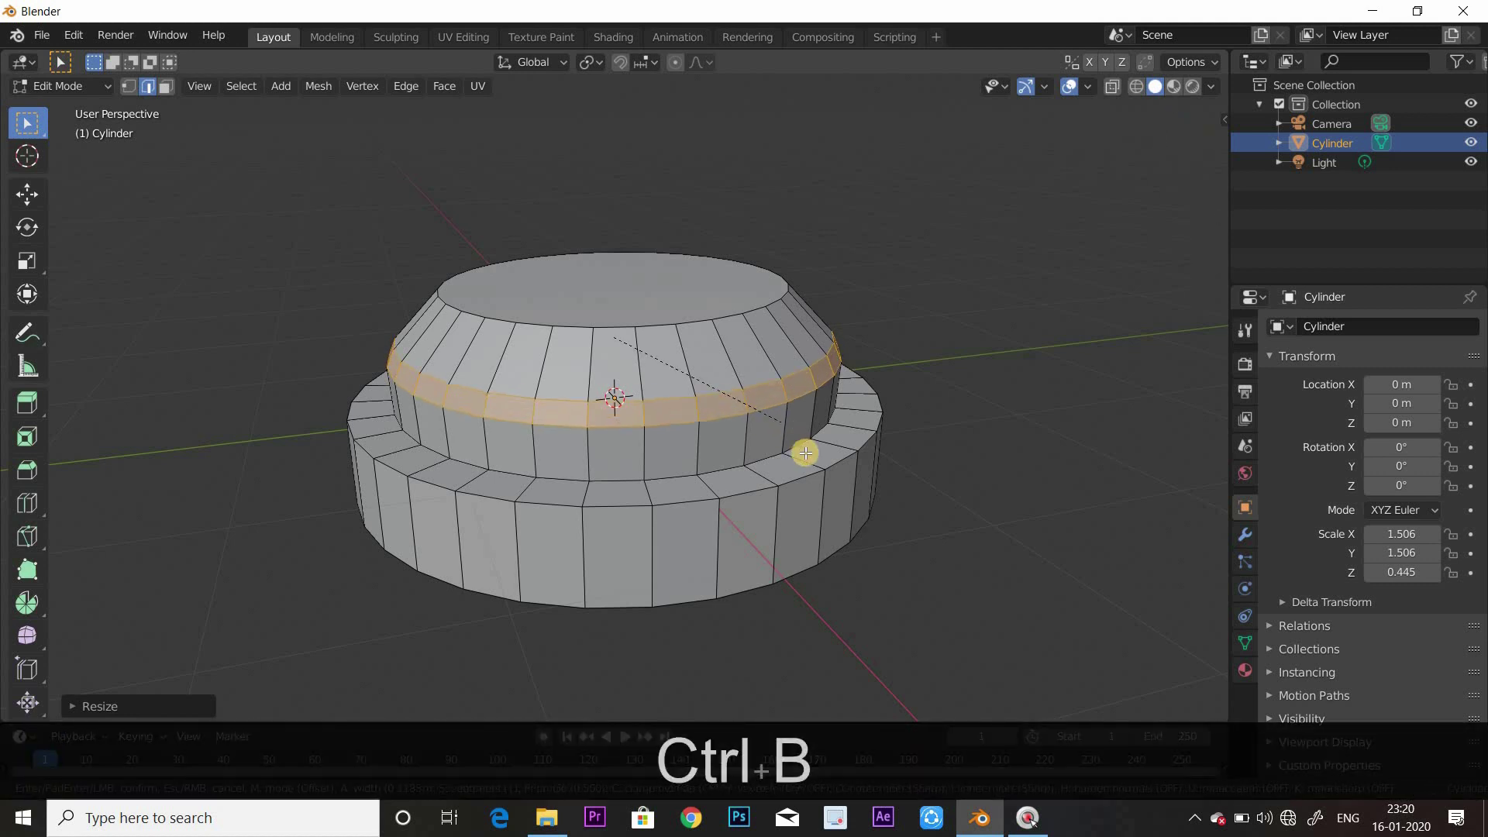
scroll(815, 468, up, 2)
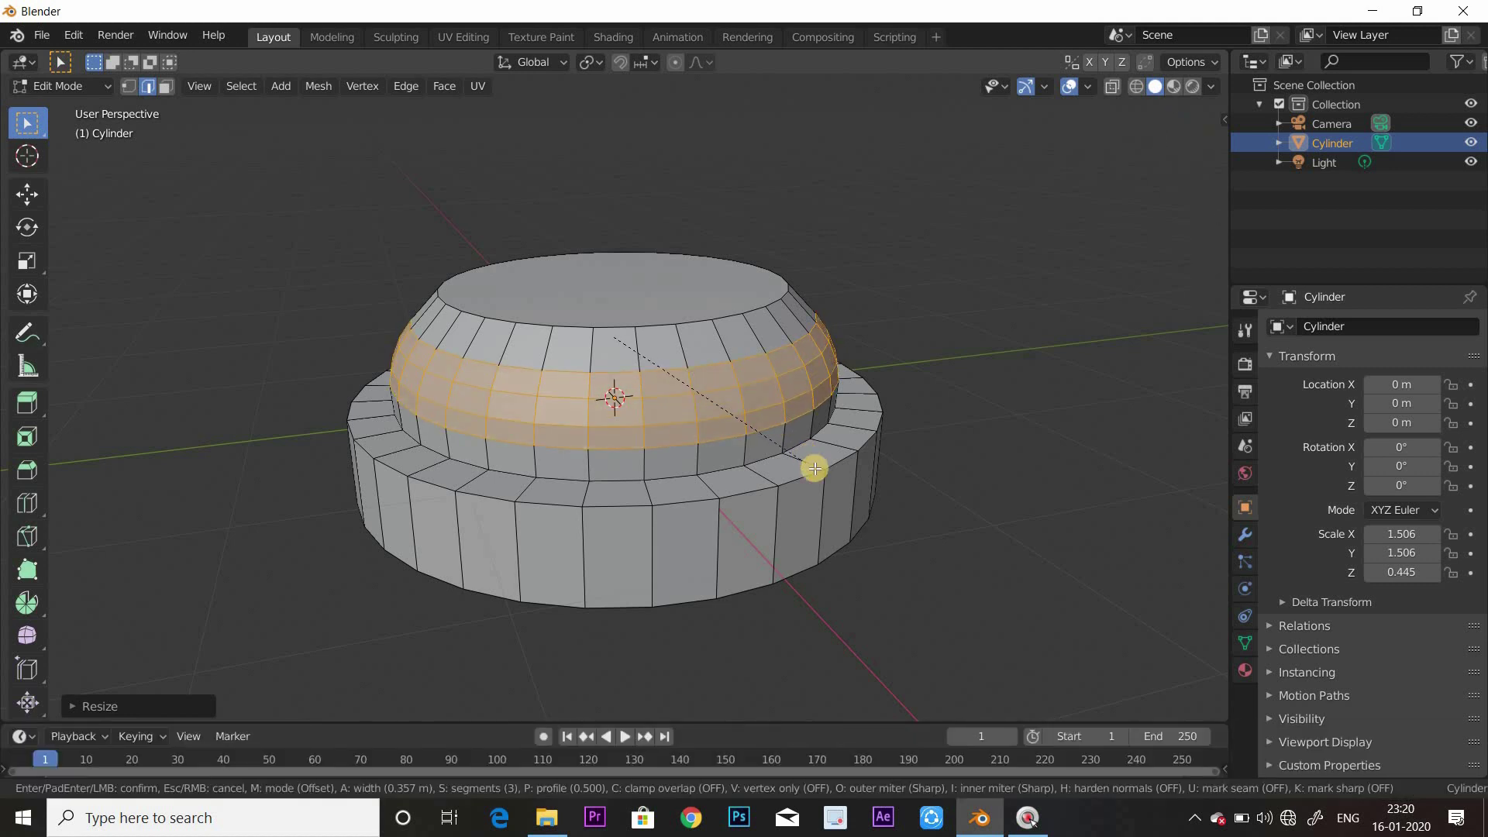
click(988, 147)
Build a tapered upper tier from the dome's top face: inset it about 0.17 m, extrude about 0.6 m upward and scale it to about 0.6
middle_drag(989, 146, 669, 335)
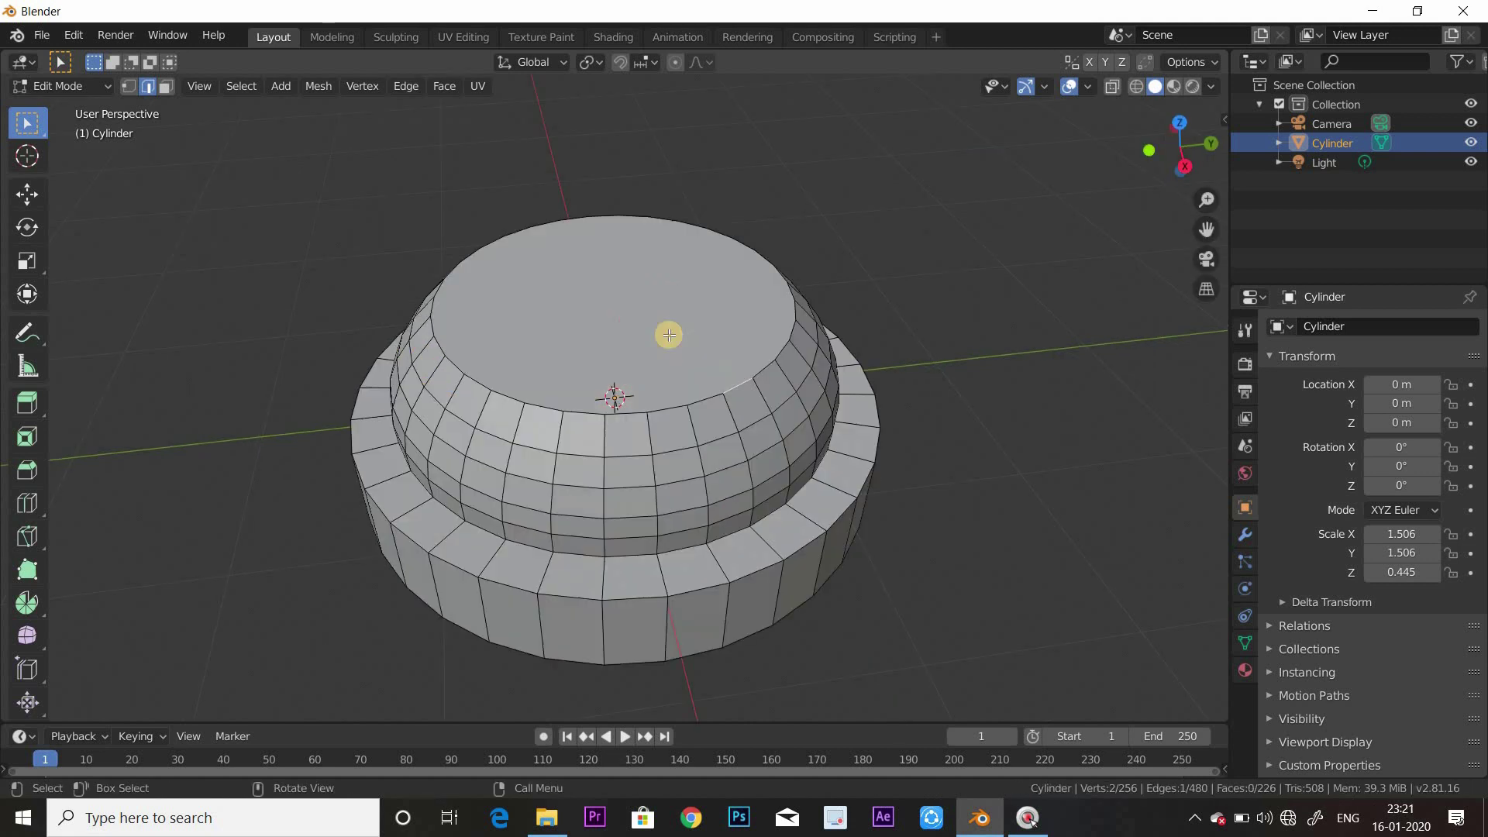
key(3)
click(622, 334)
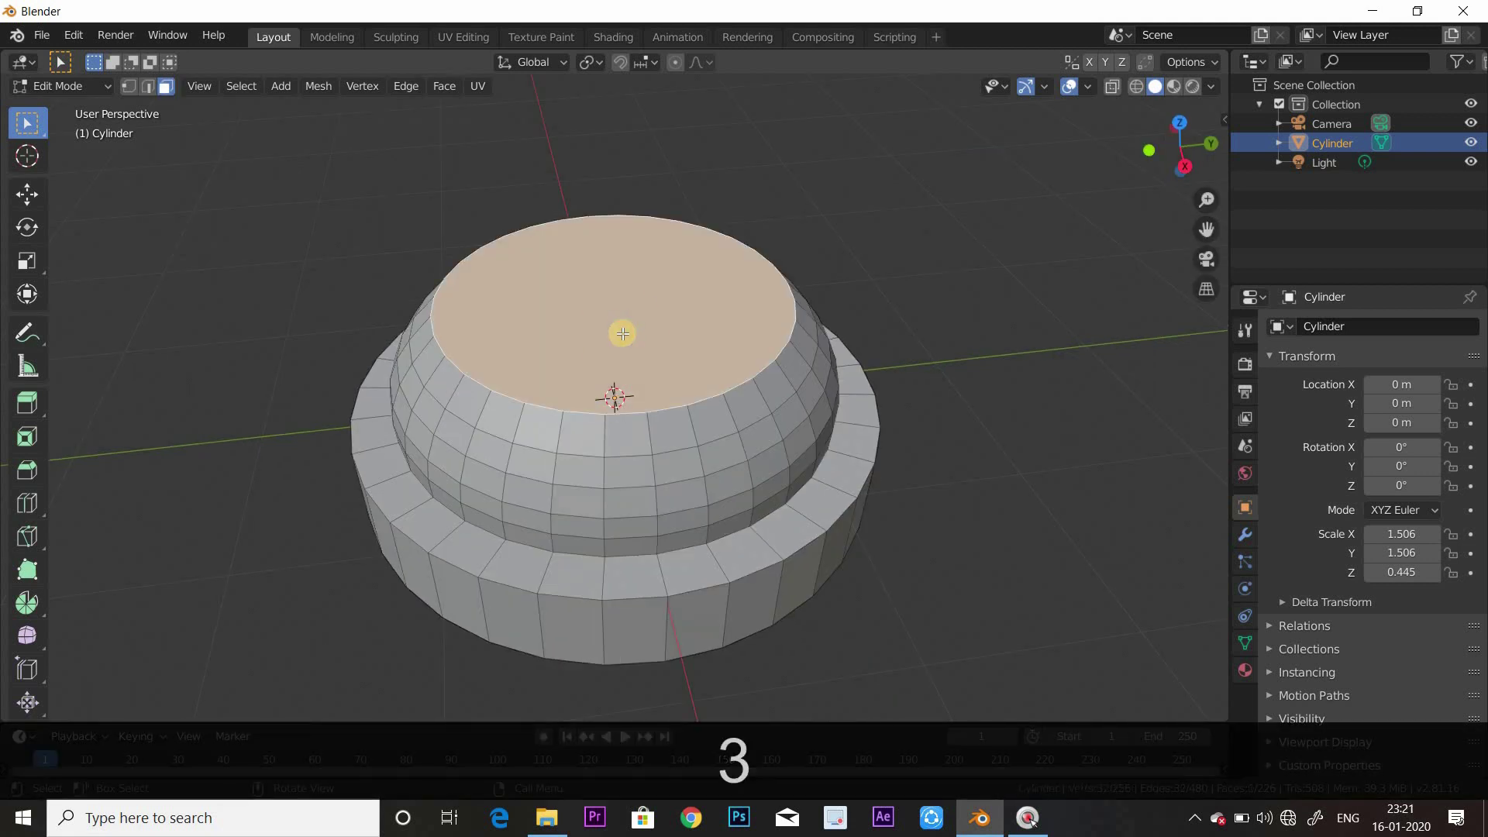
key(i)
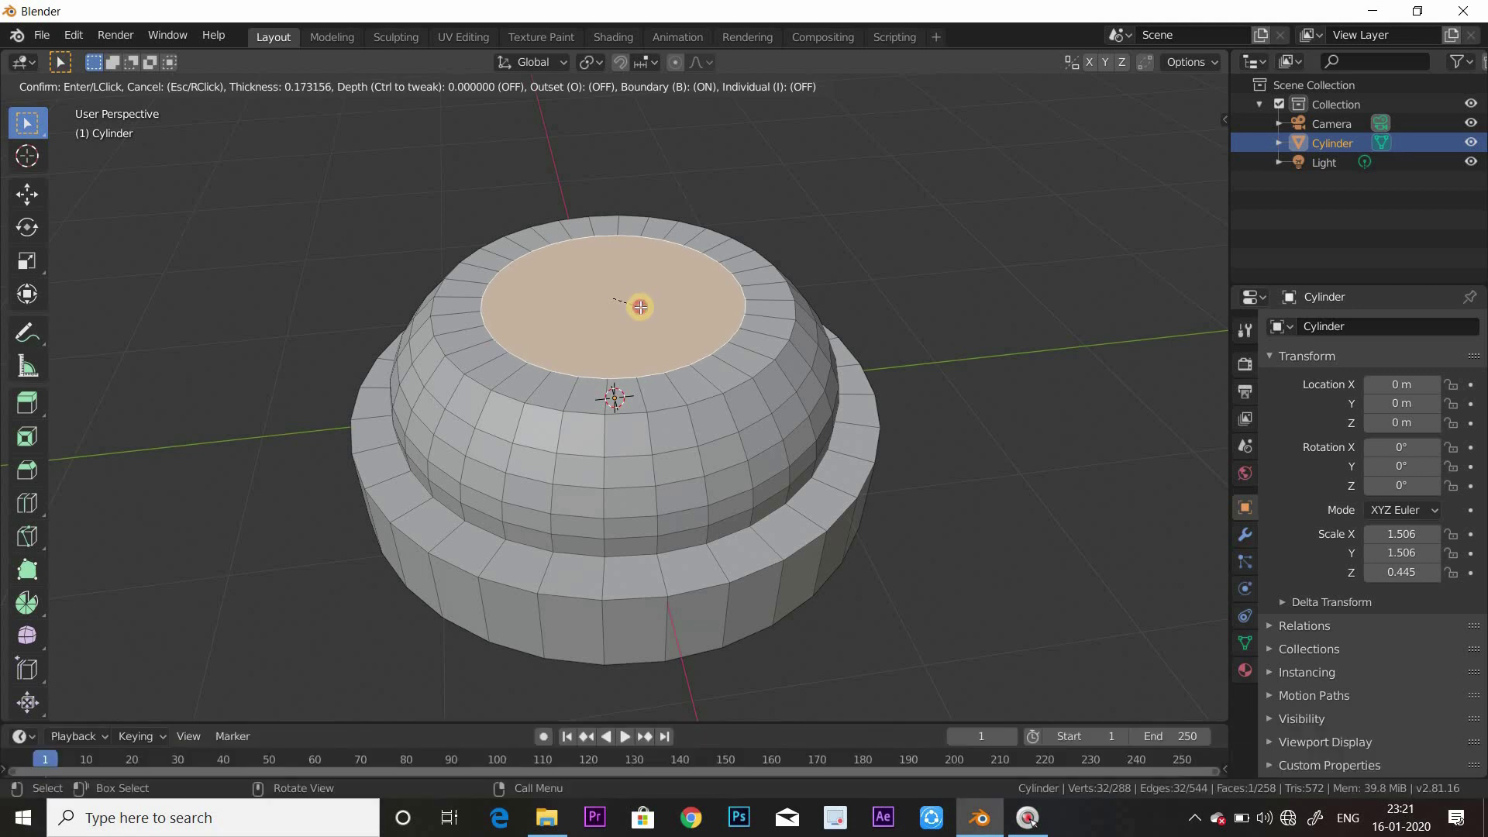
click(641, 307)
key(e)
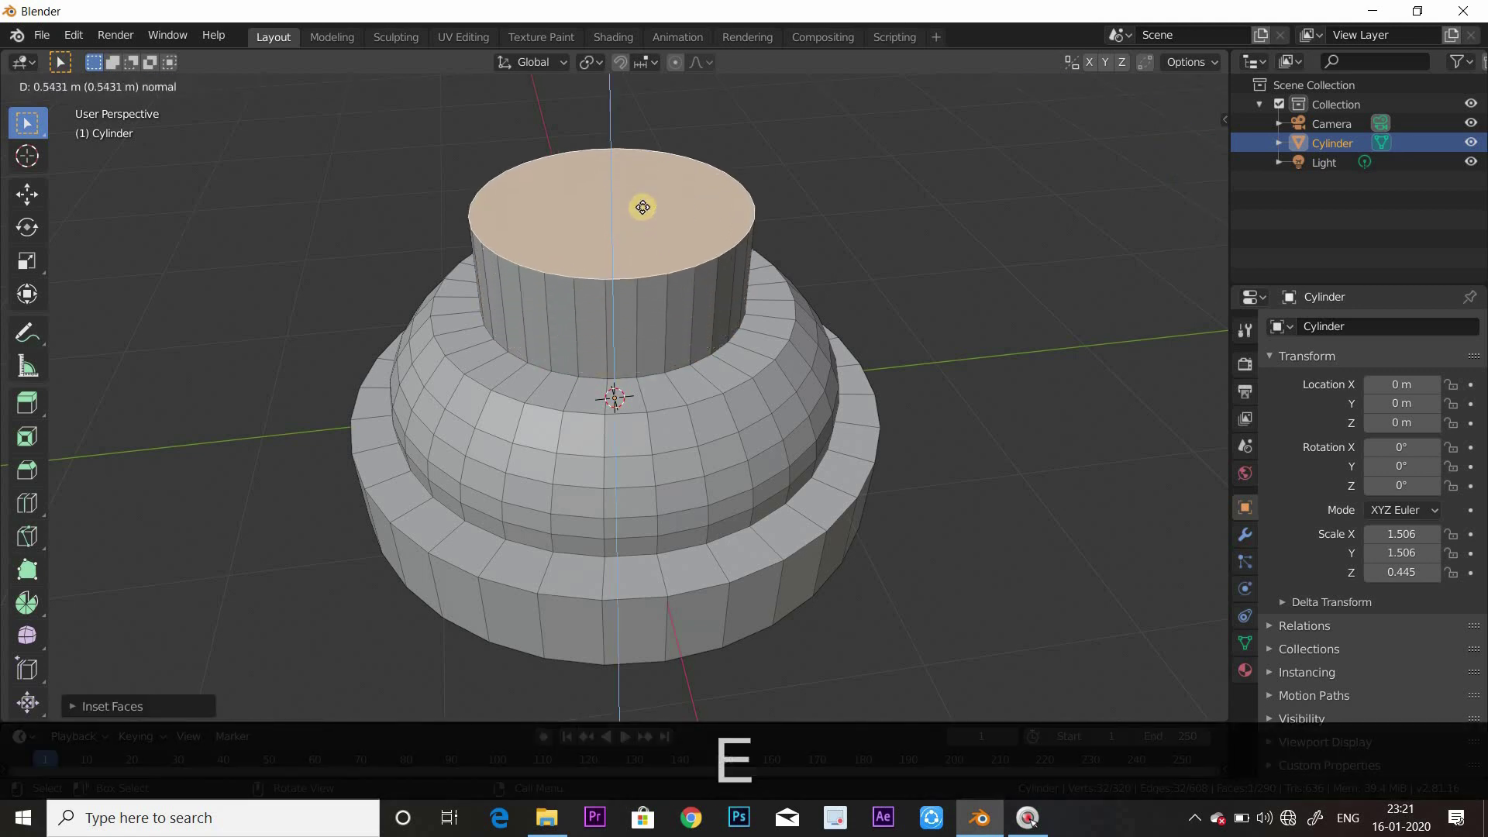
click(644, 205)
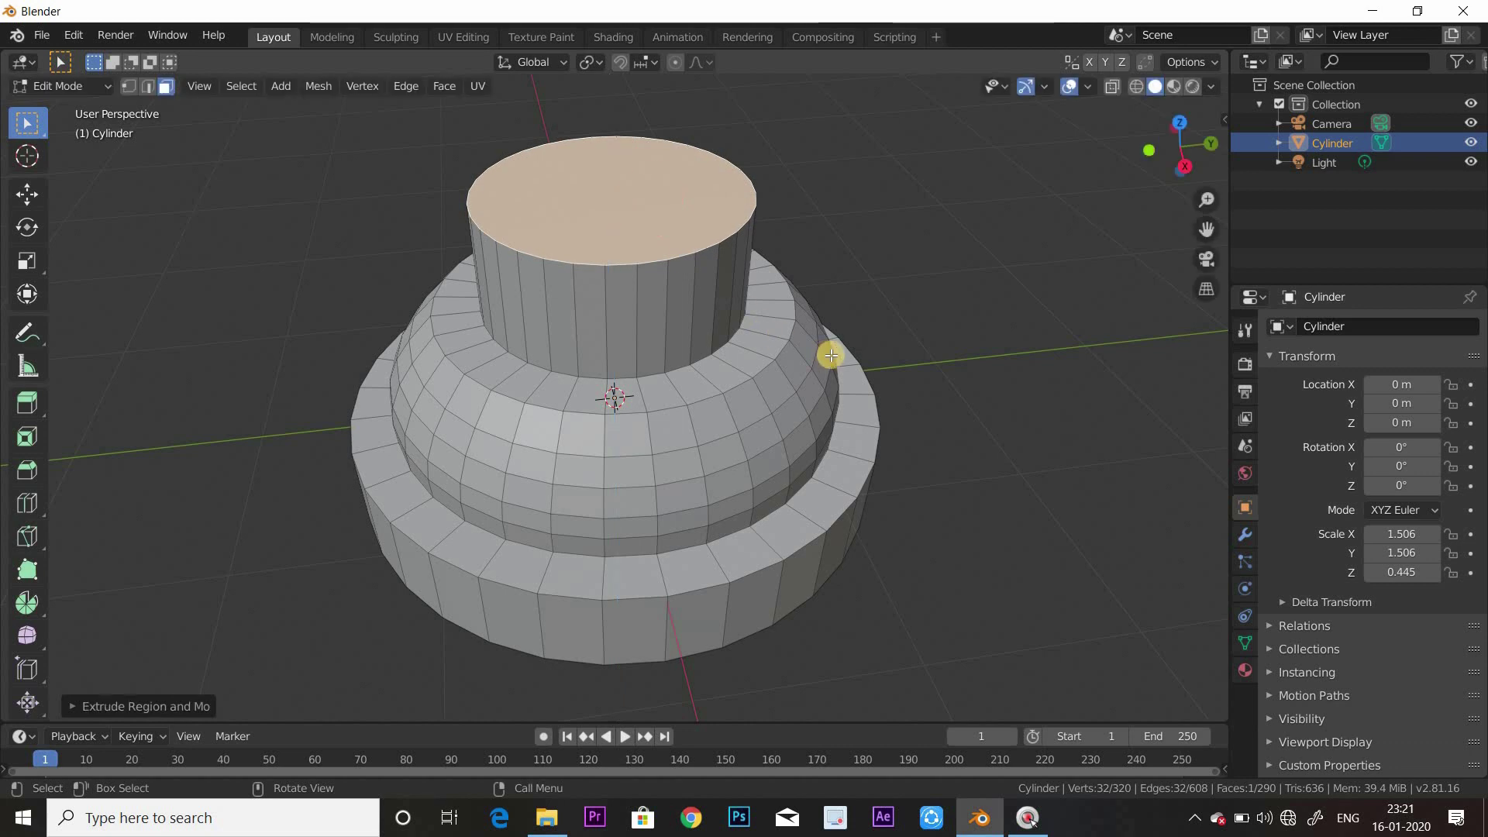
key(s)
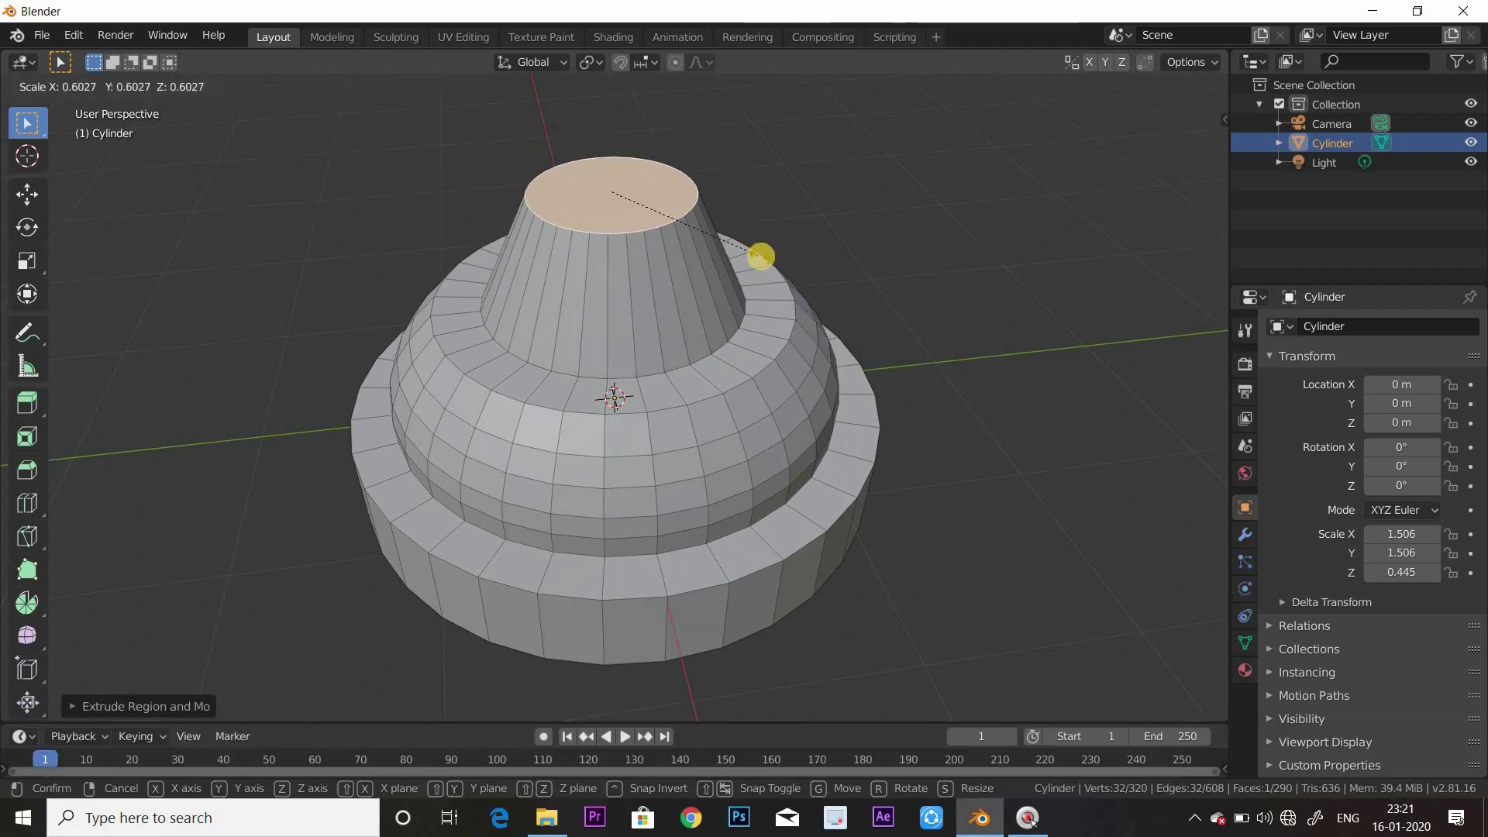
click(768, 260)
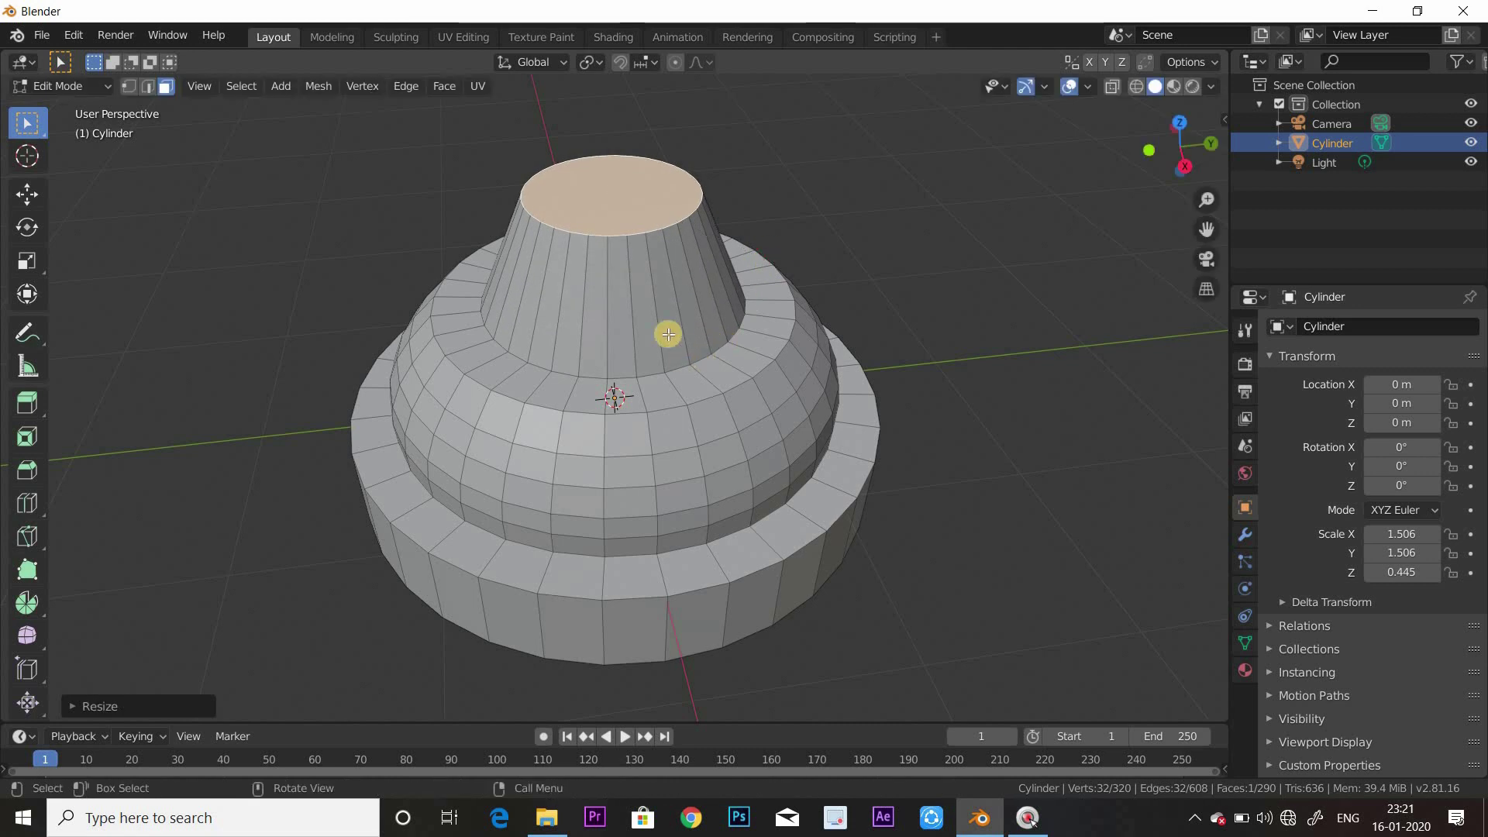
Add a centred edge loop around the upper tier and scale it outward until slightly wider than the tier's lower rim
key(ctrl+r)
click(655, 299)
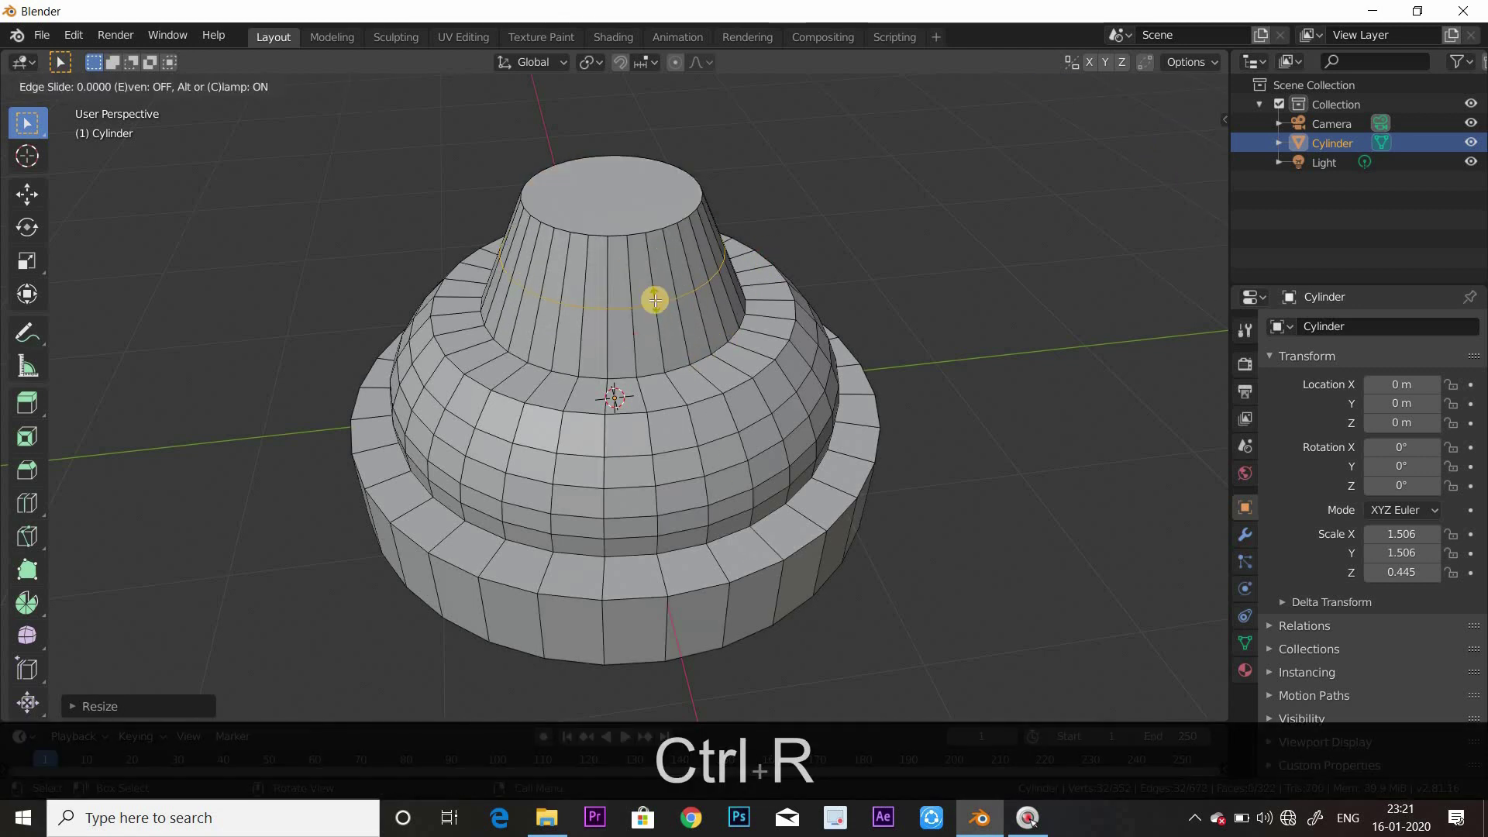
key(Escape)
key(s)
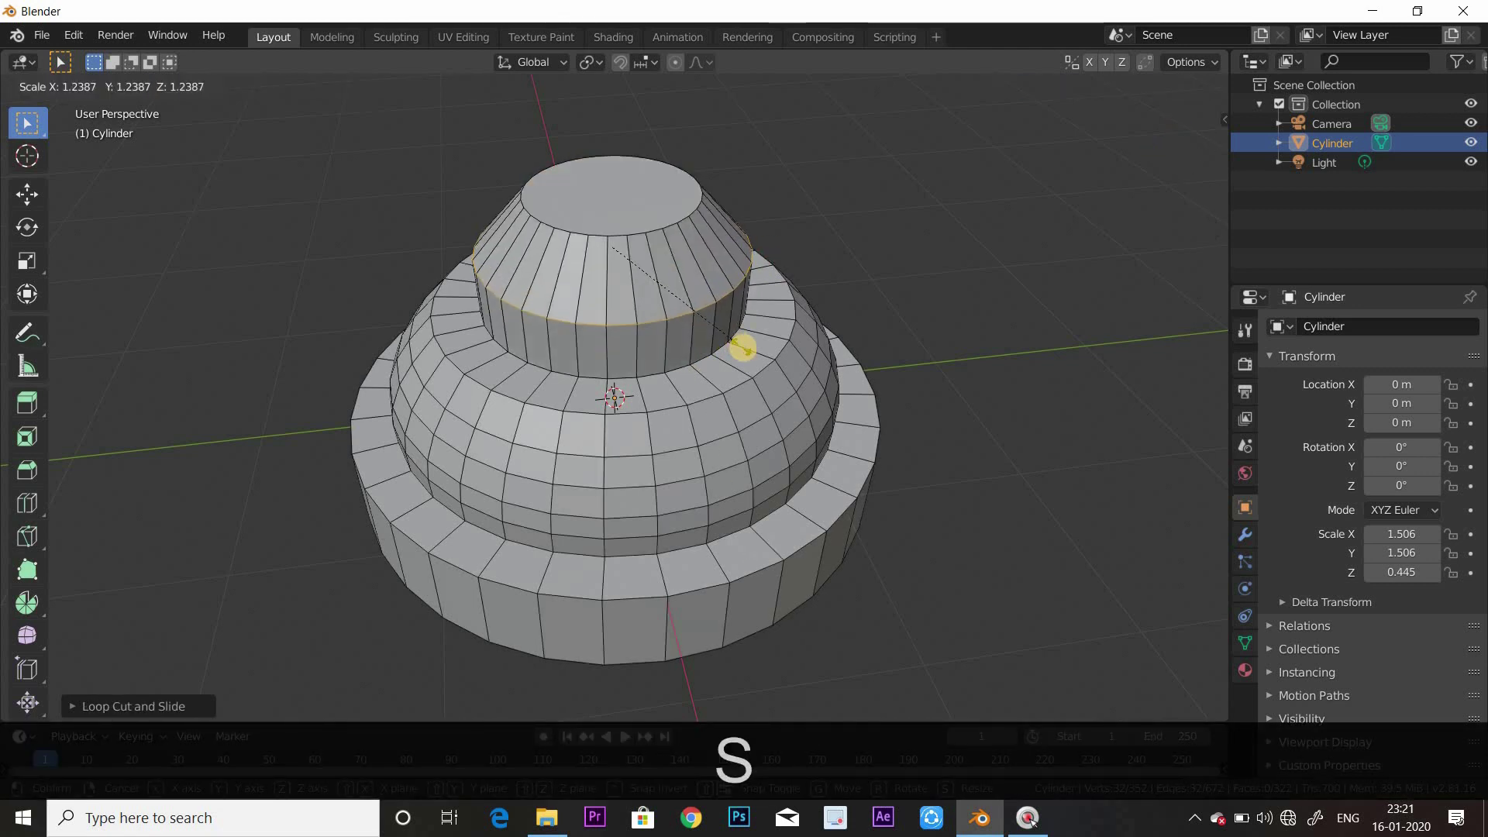
click(746, 349)
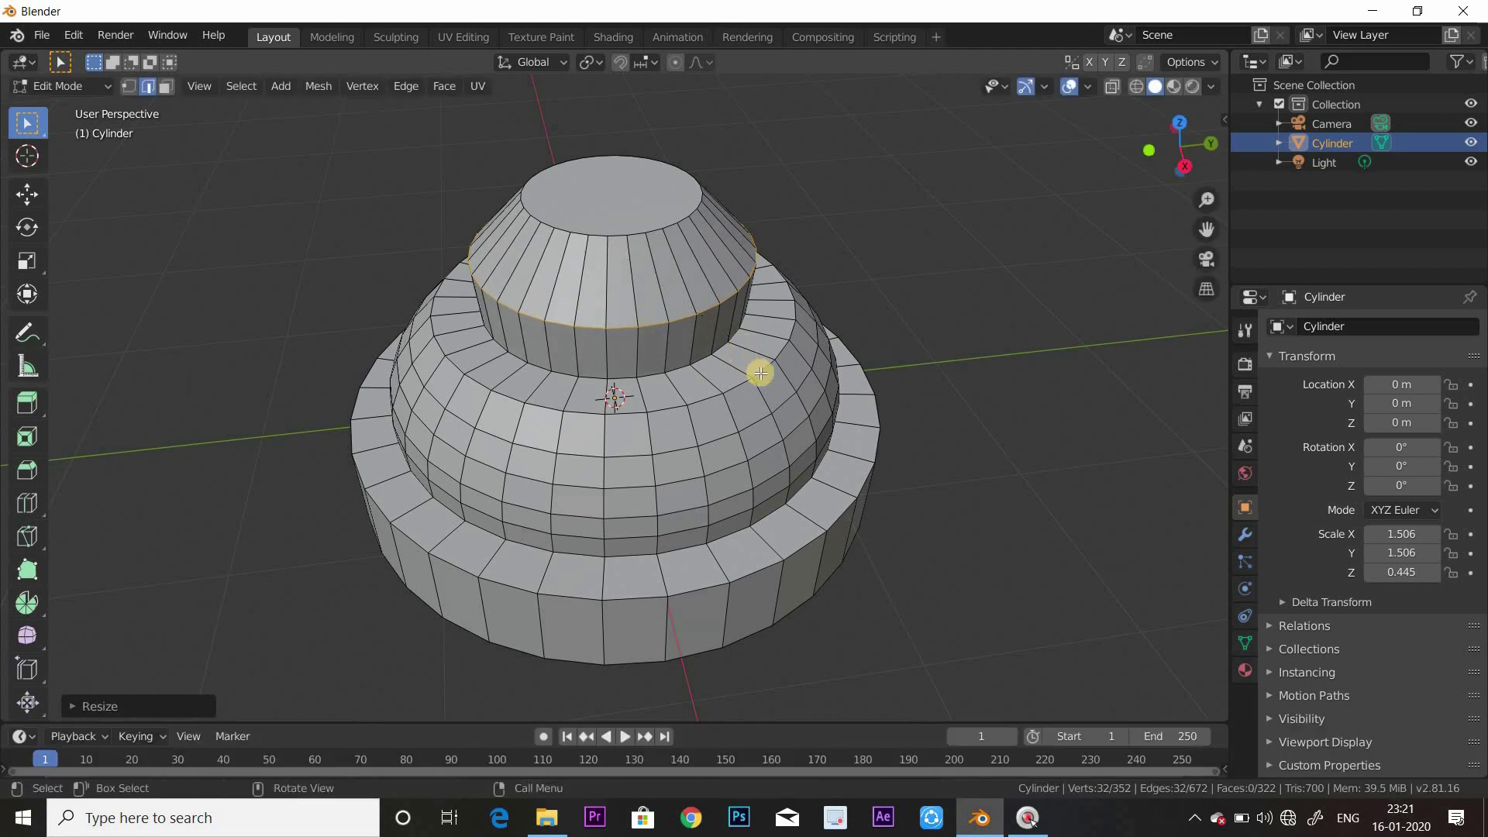
Bevel the upper tier's widened edge loop with 3 segments to round it into a smaller dome
key(ctrl+b)
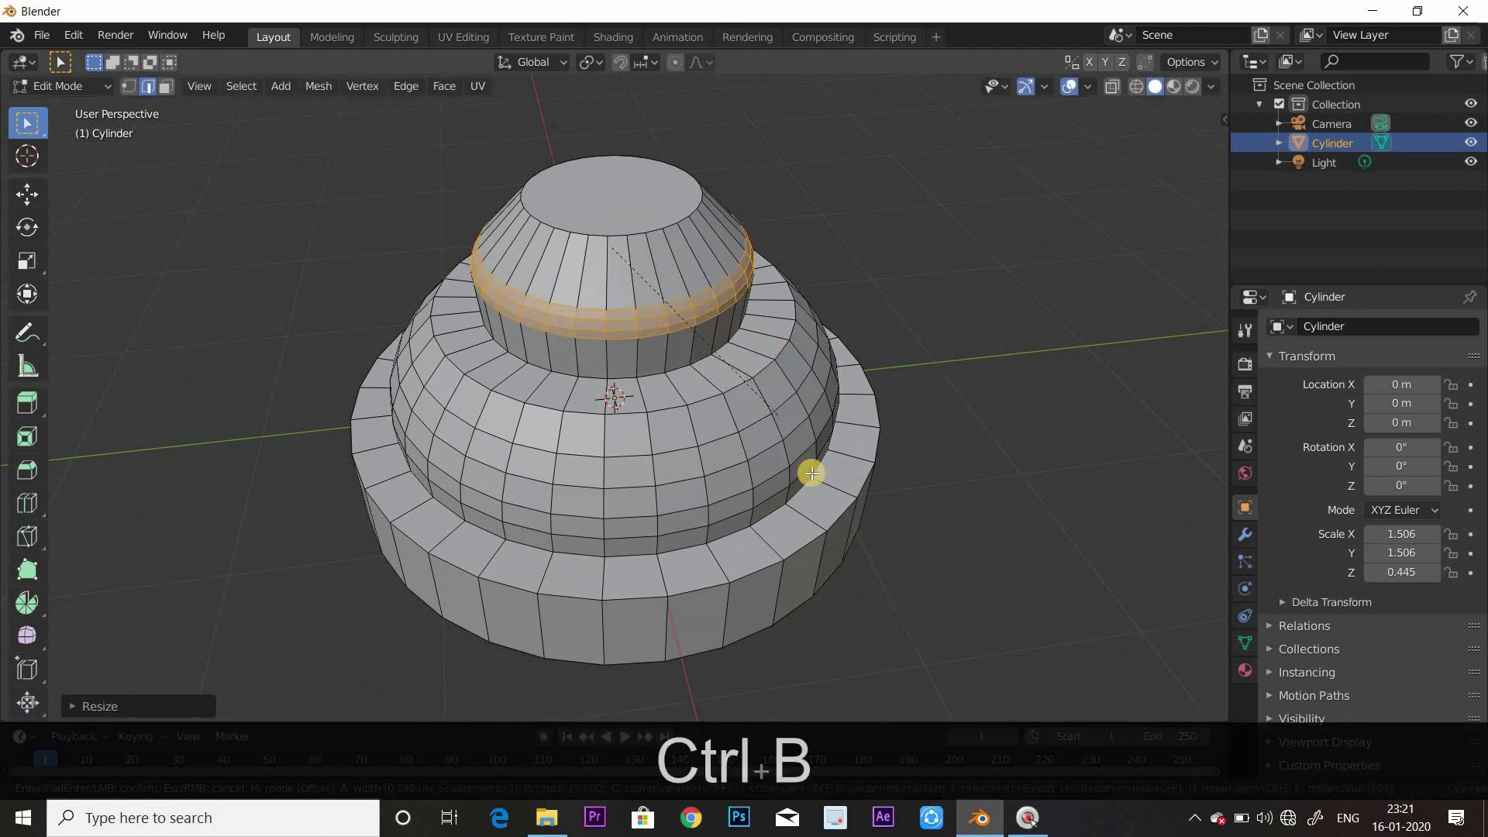
click(624, 190)
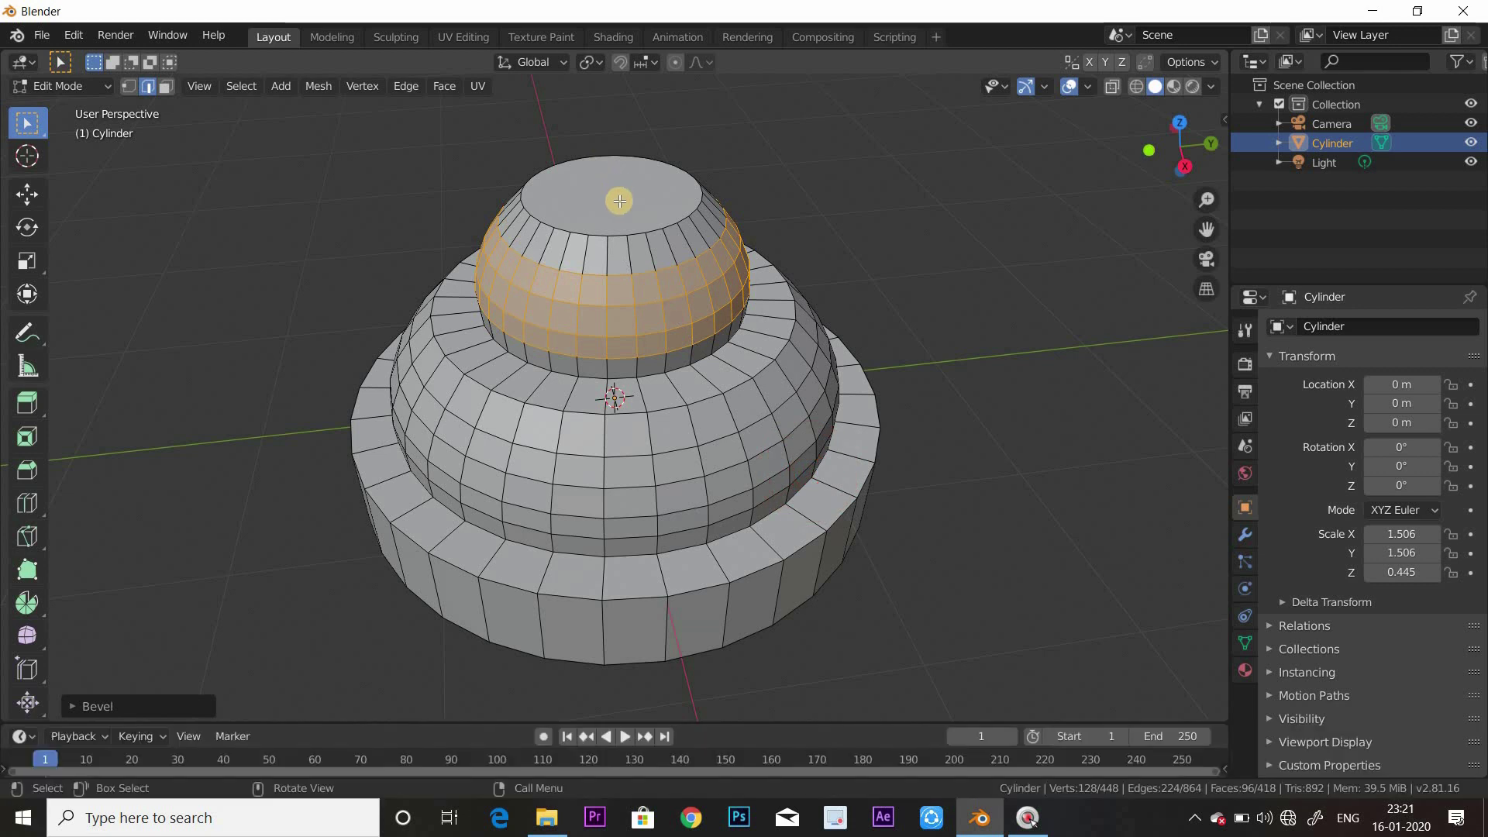
click(620, 201)
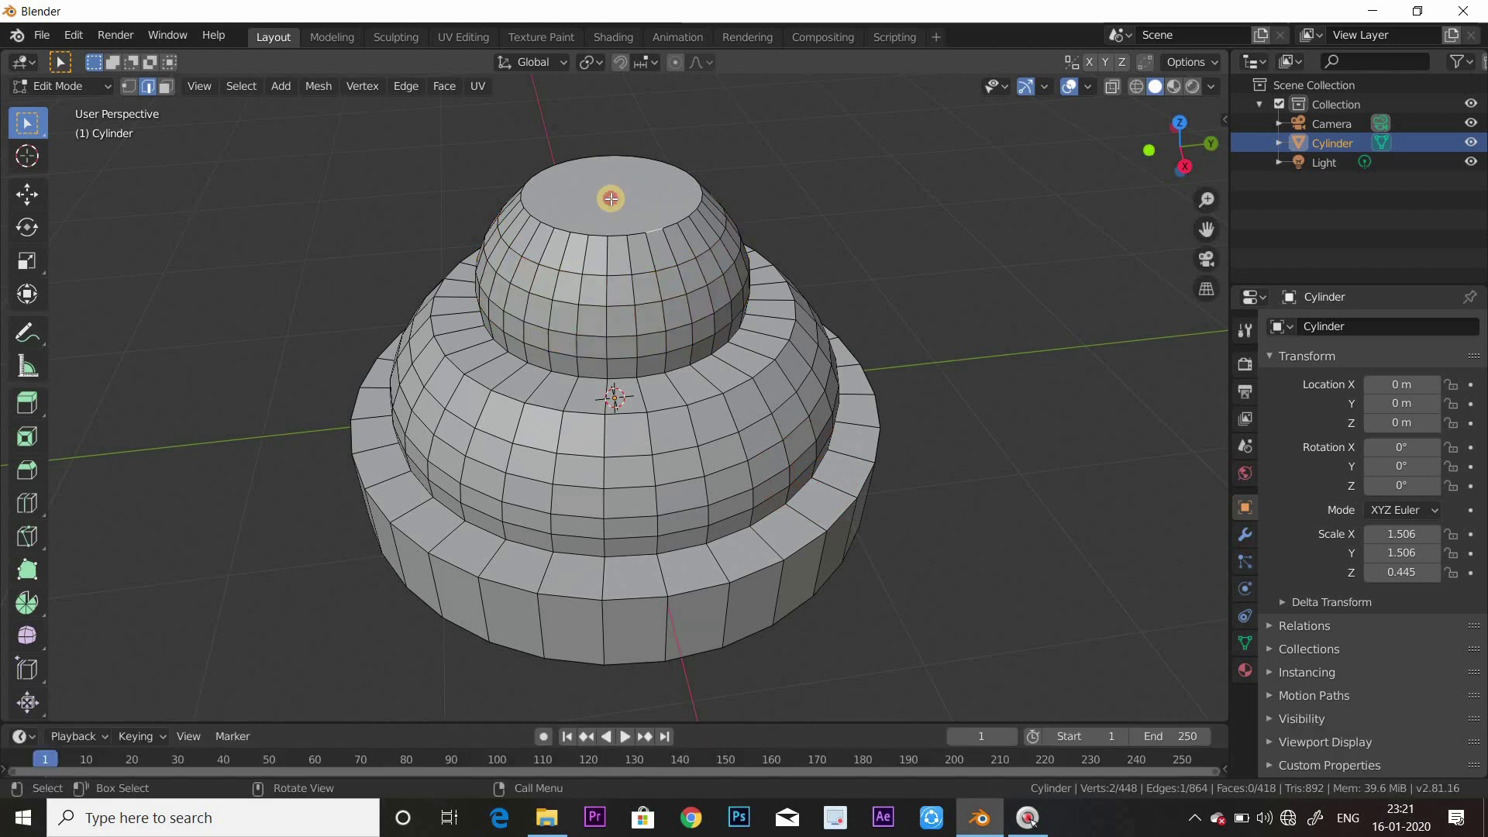
Extrude the upper dome's top face about 0.3 m upward to form a neck
key(3)
click(632, 215)
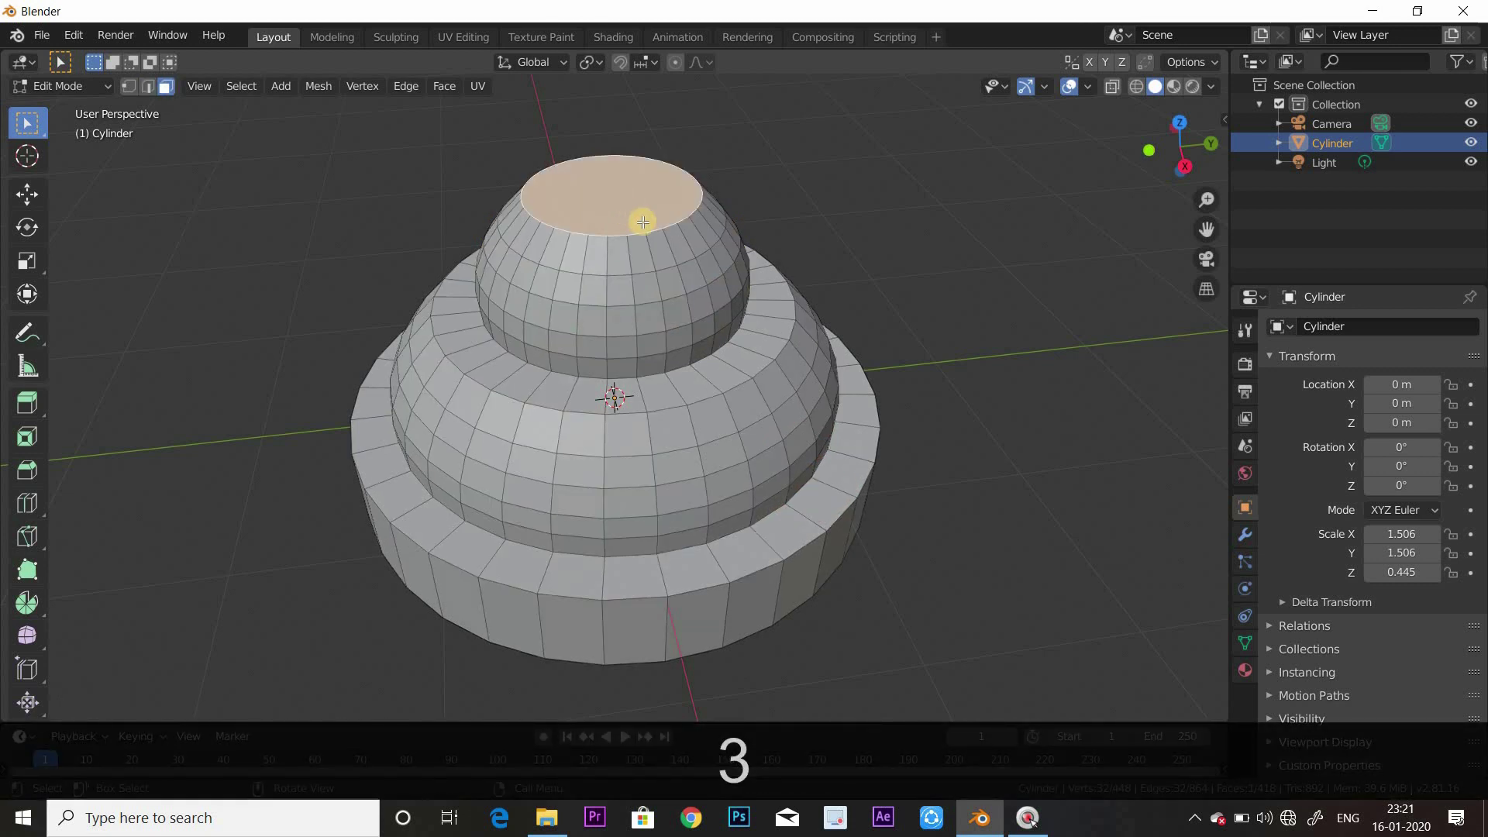
key(e)
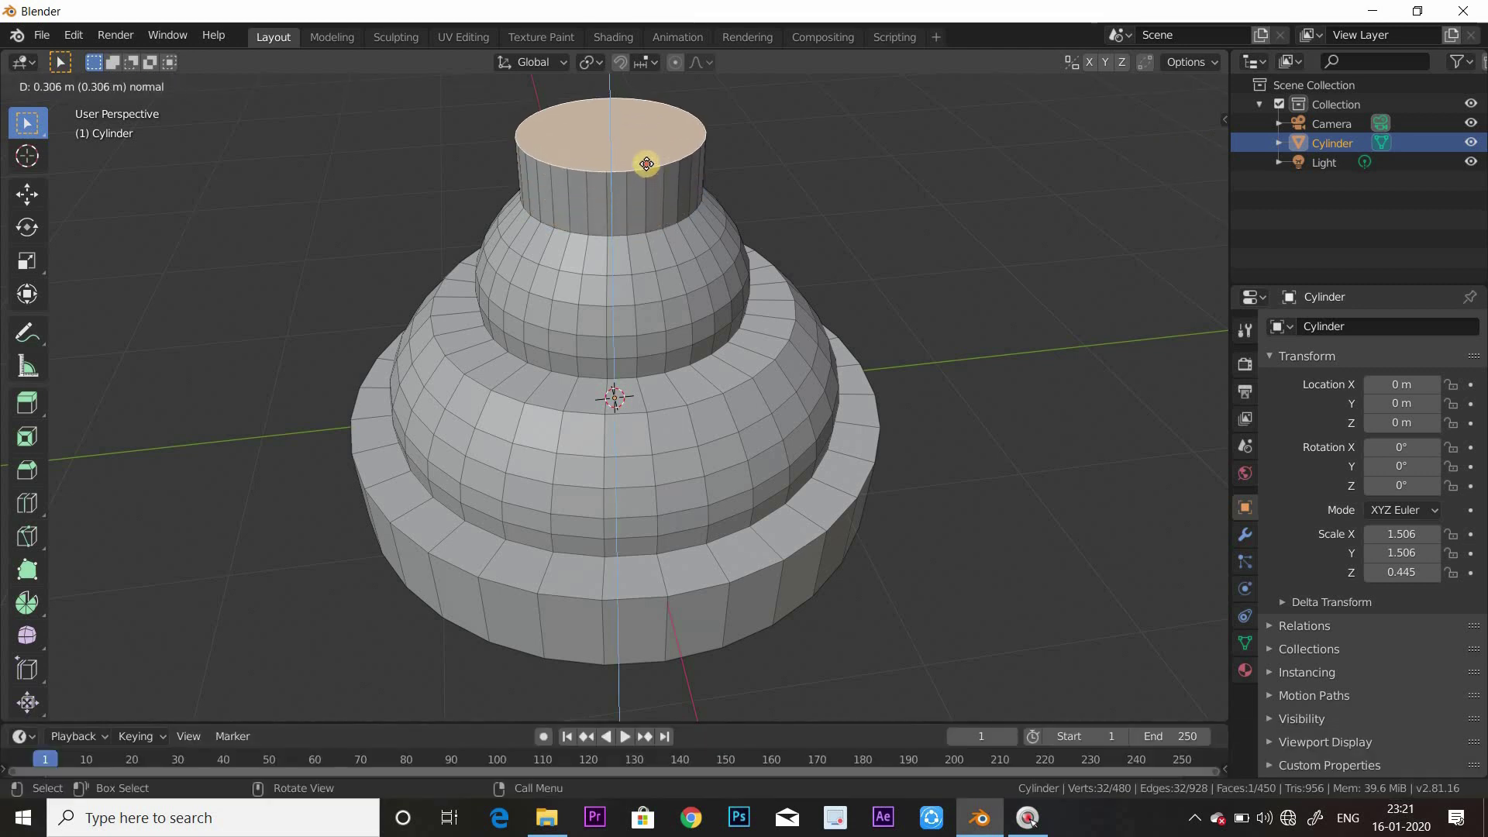
click(641, 124)
Select the edge loop where the neck meets the upper dome and scale it inward to about 0.76
key(2)
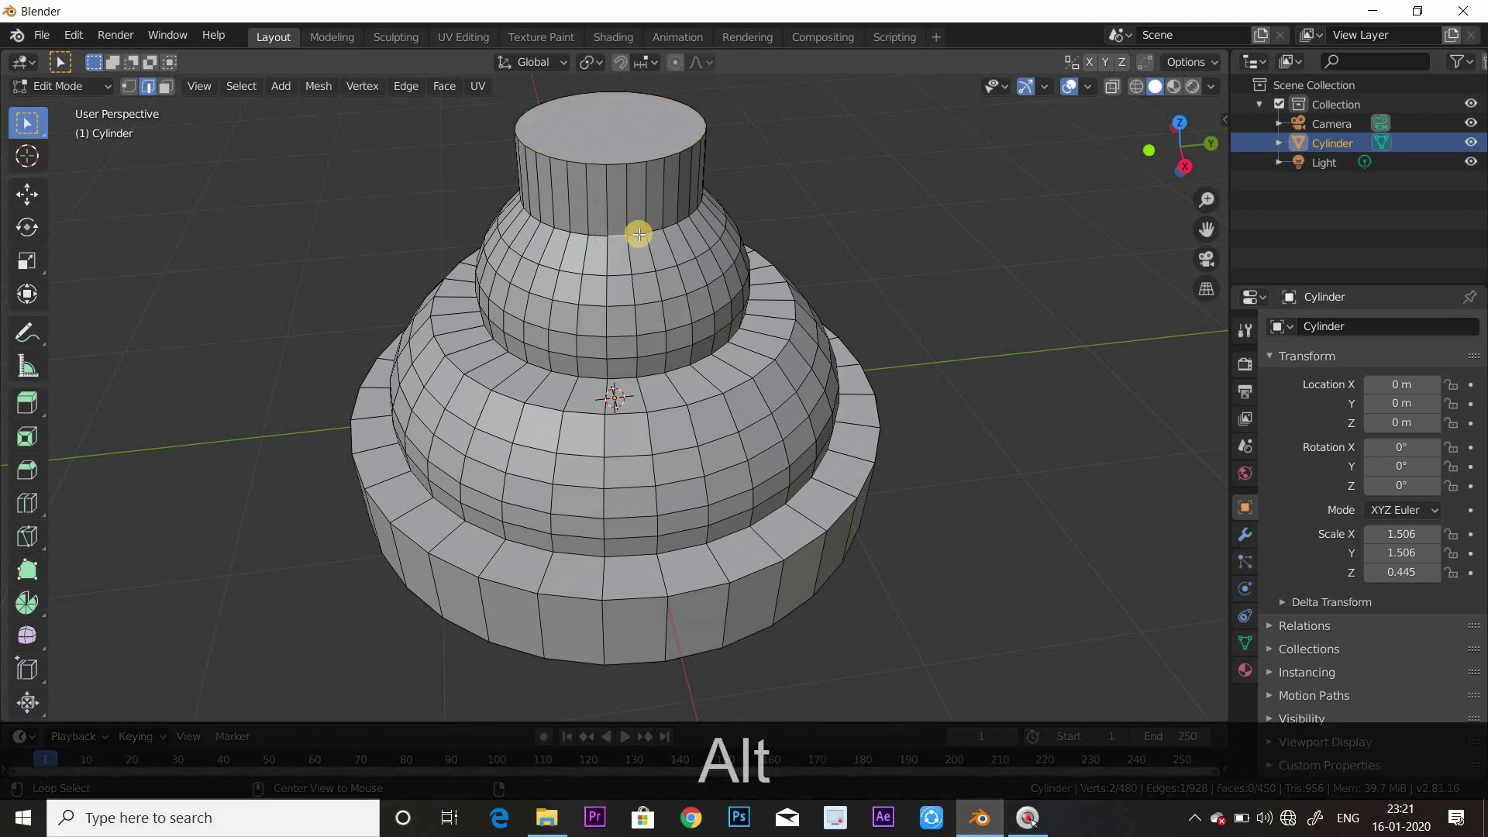
alt+shift+click(637, 234)
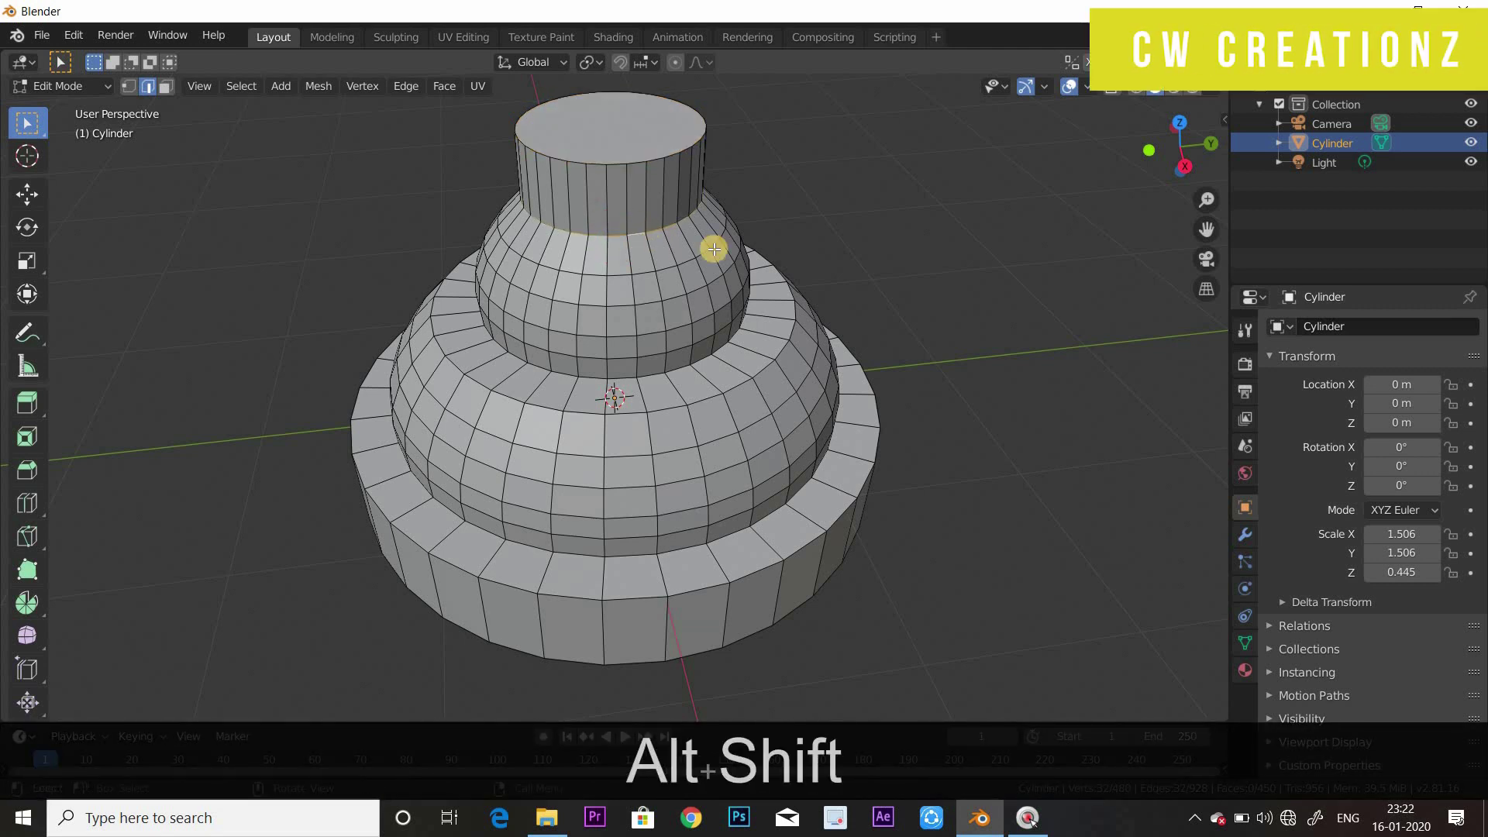
key(s)
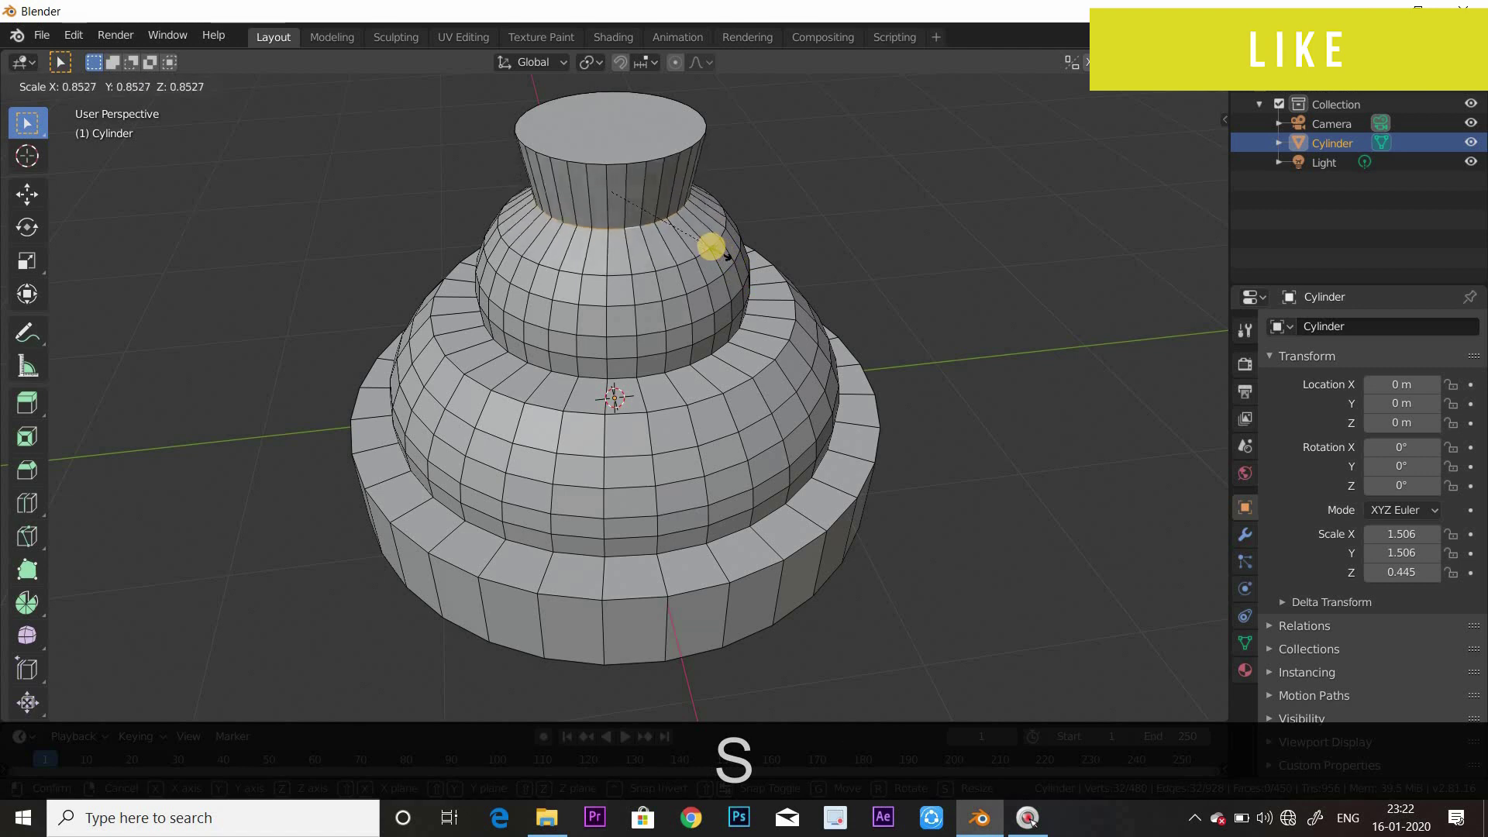
click(708, 245)
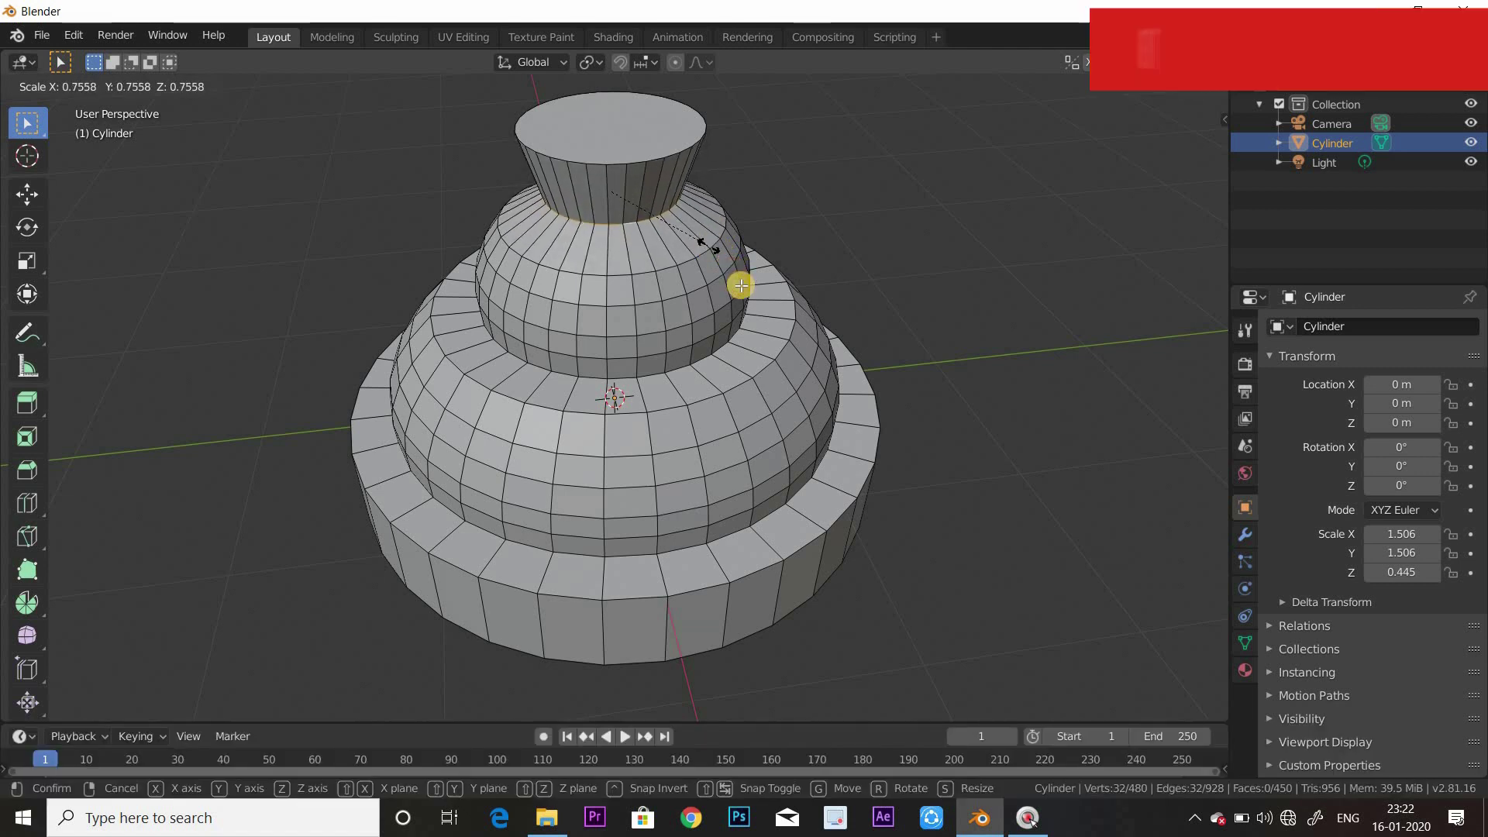
Bevel the narrowed loop at the neck's foot with 3 segments to smooth the transition into the dome
key(ctrl+b)
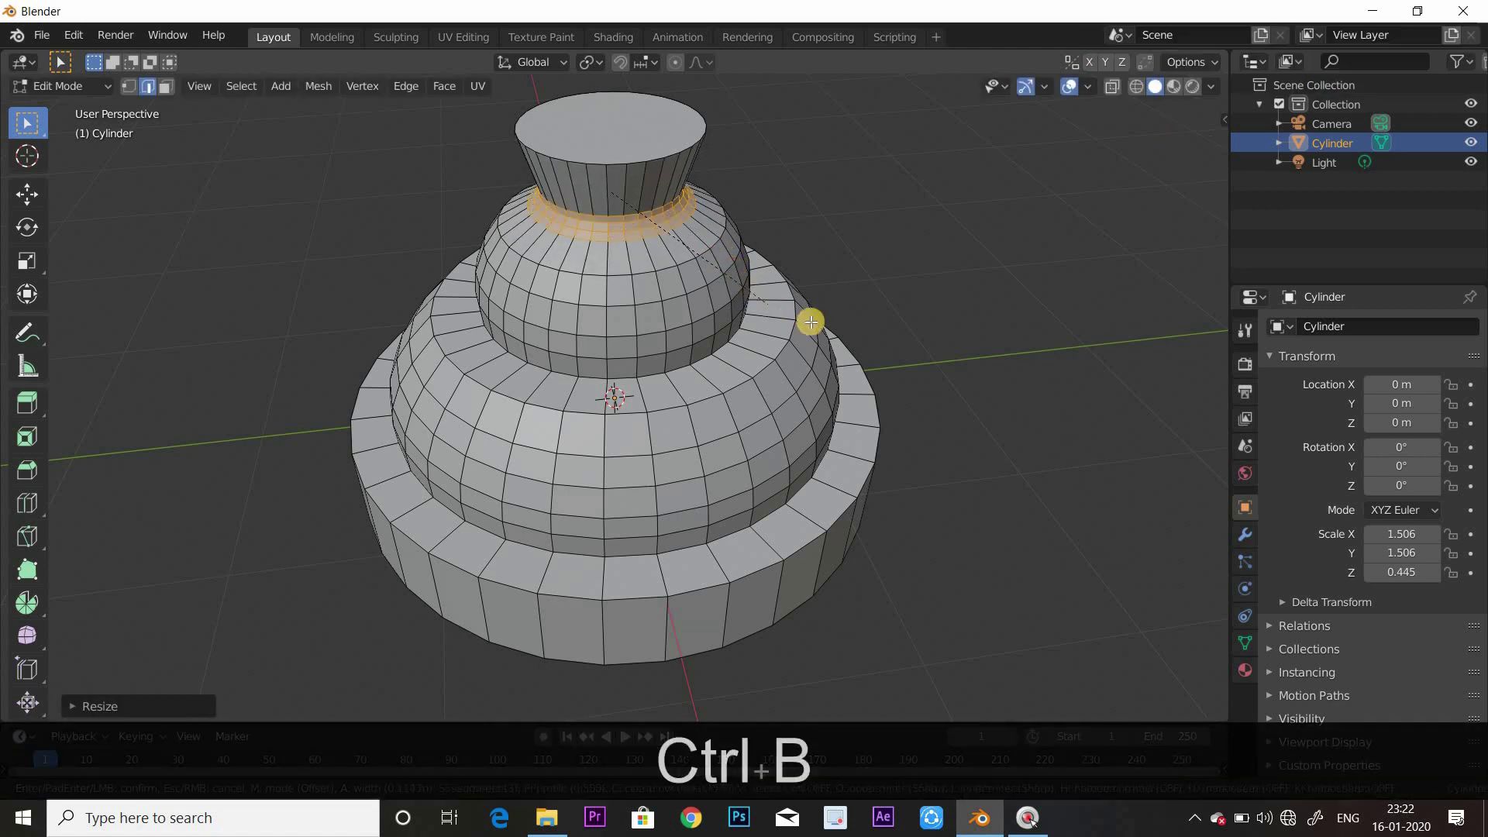
right_click(798, 309)
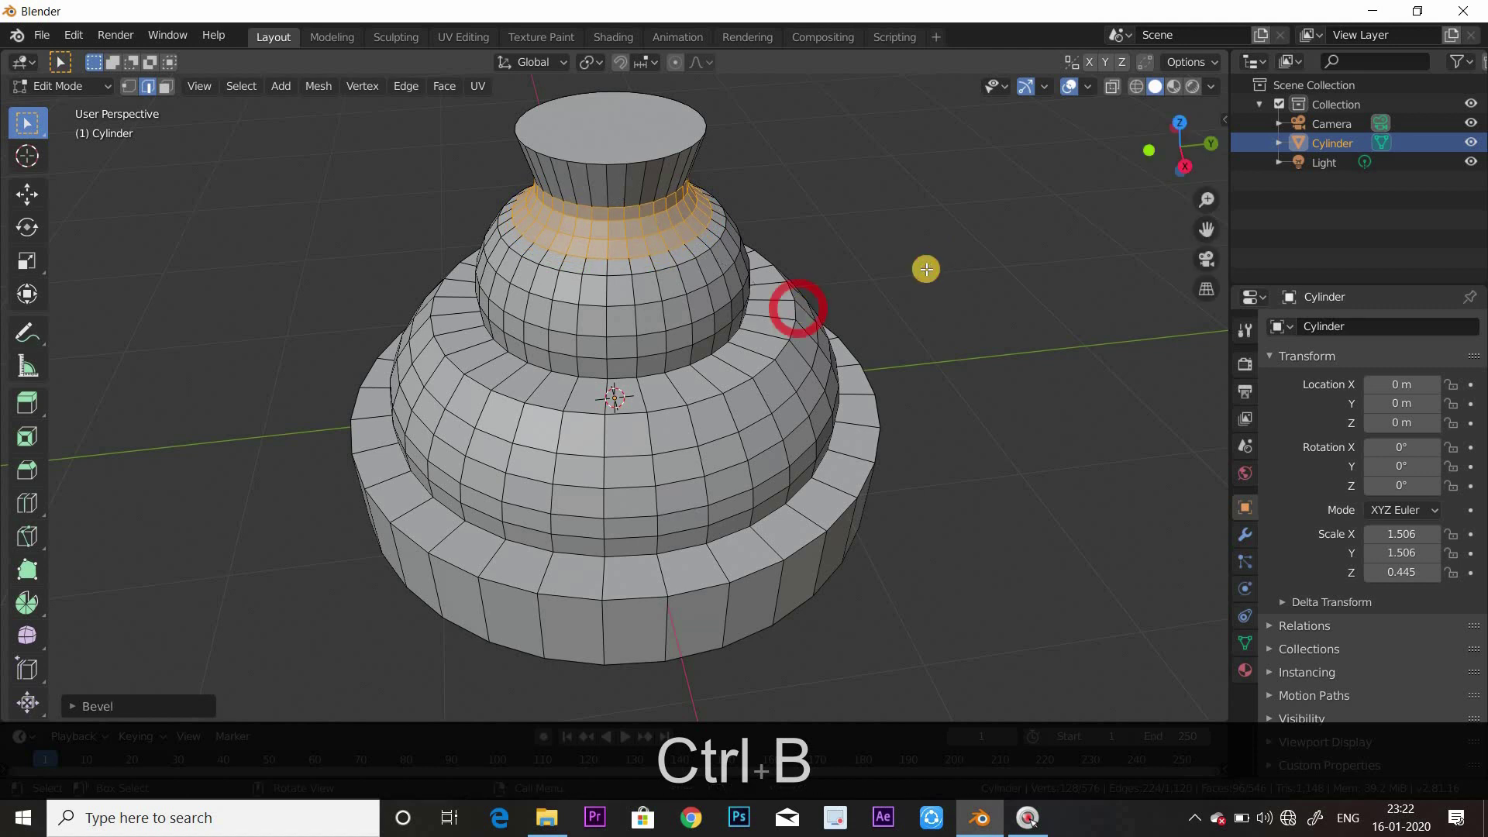
click(923, 277)
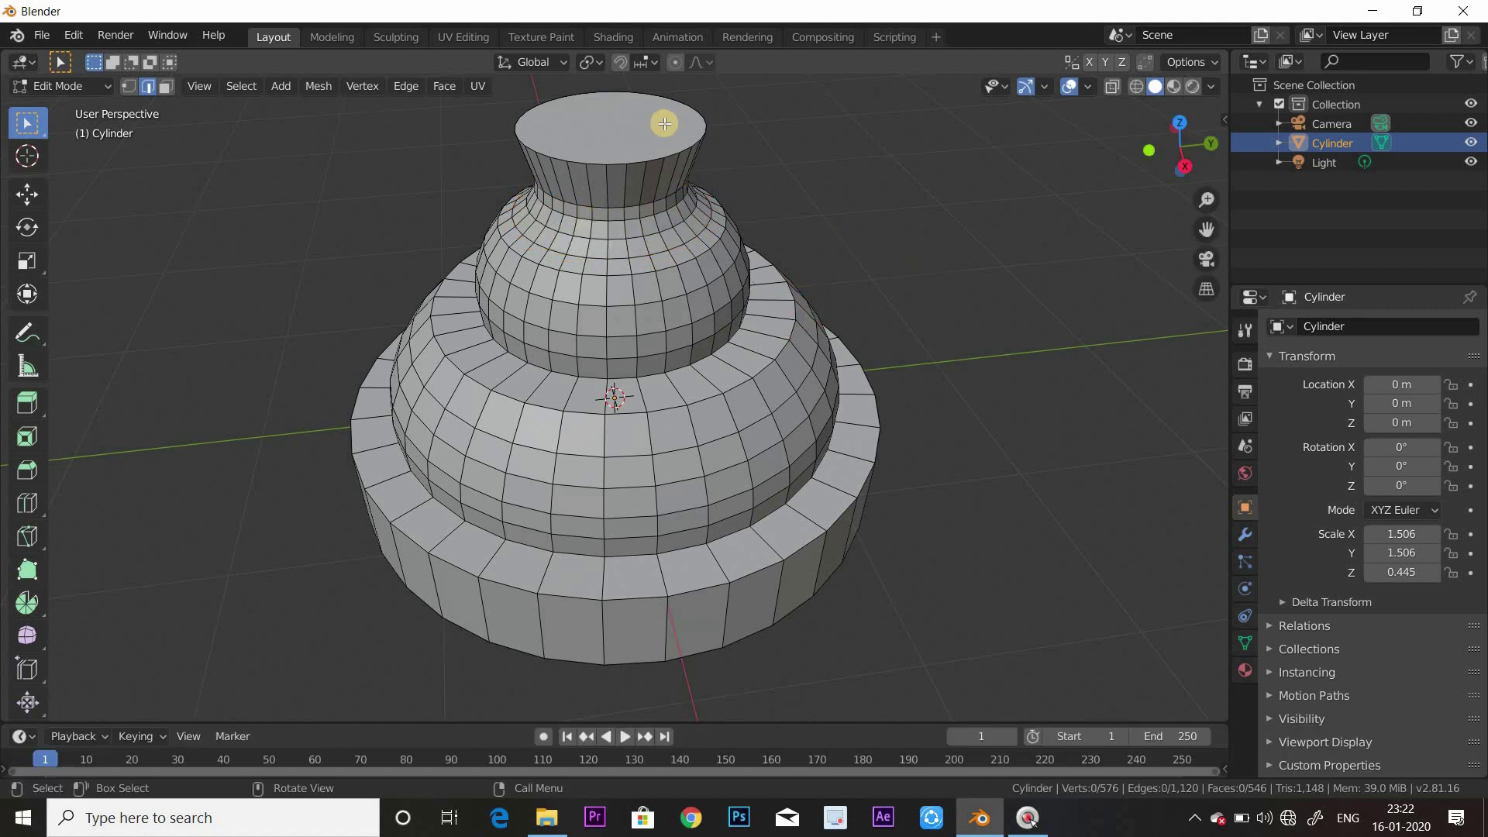
Scale the neck's top face to about 0.7 and lower it about 0.11 m along Z
key(3)
click(645, 123)
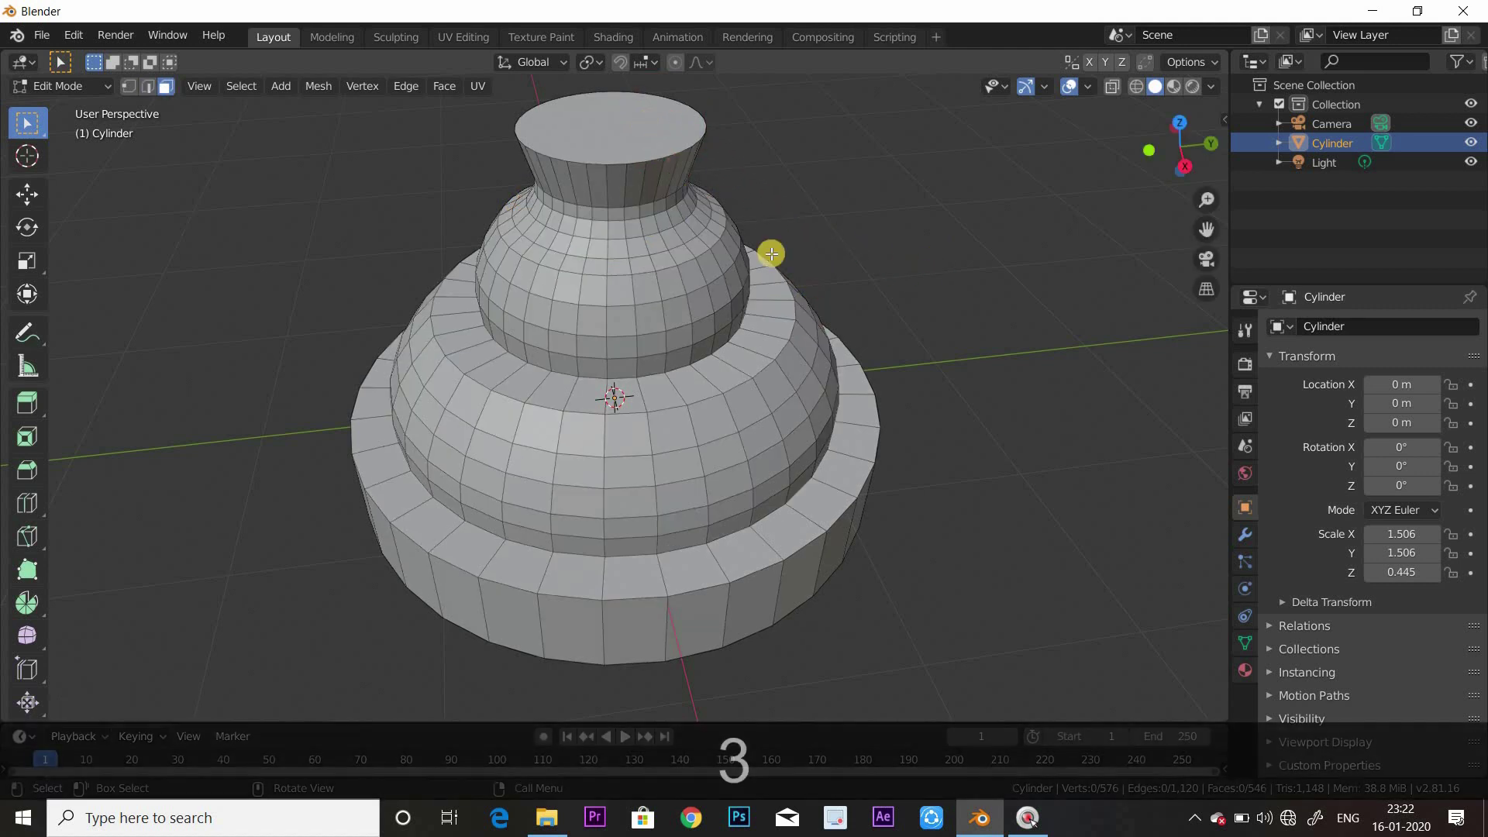
key(s)
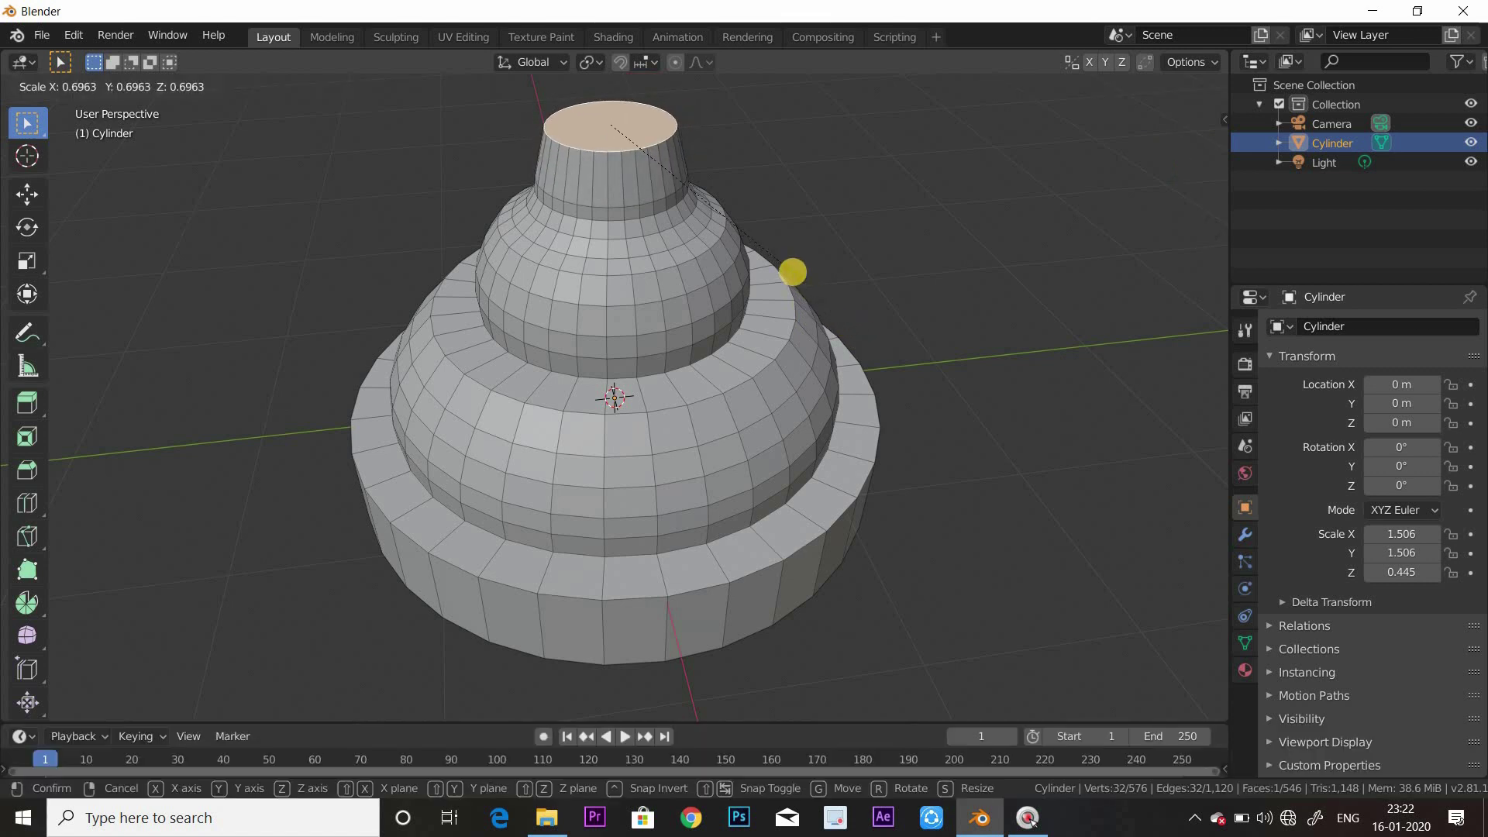
click(792, 272)
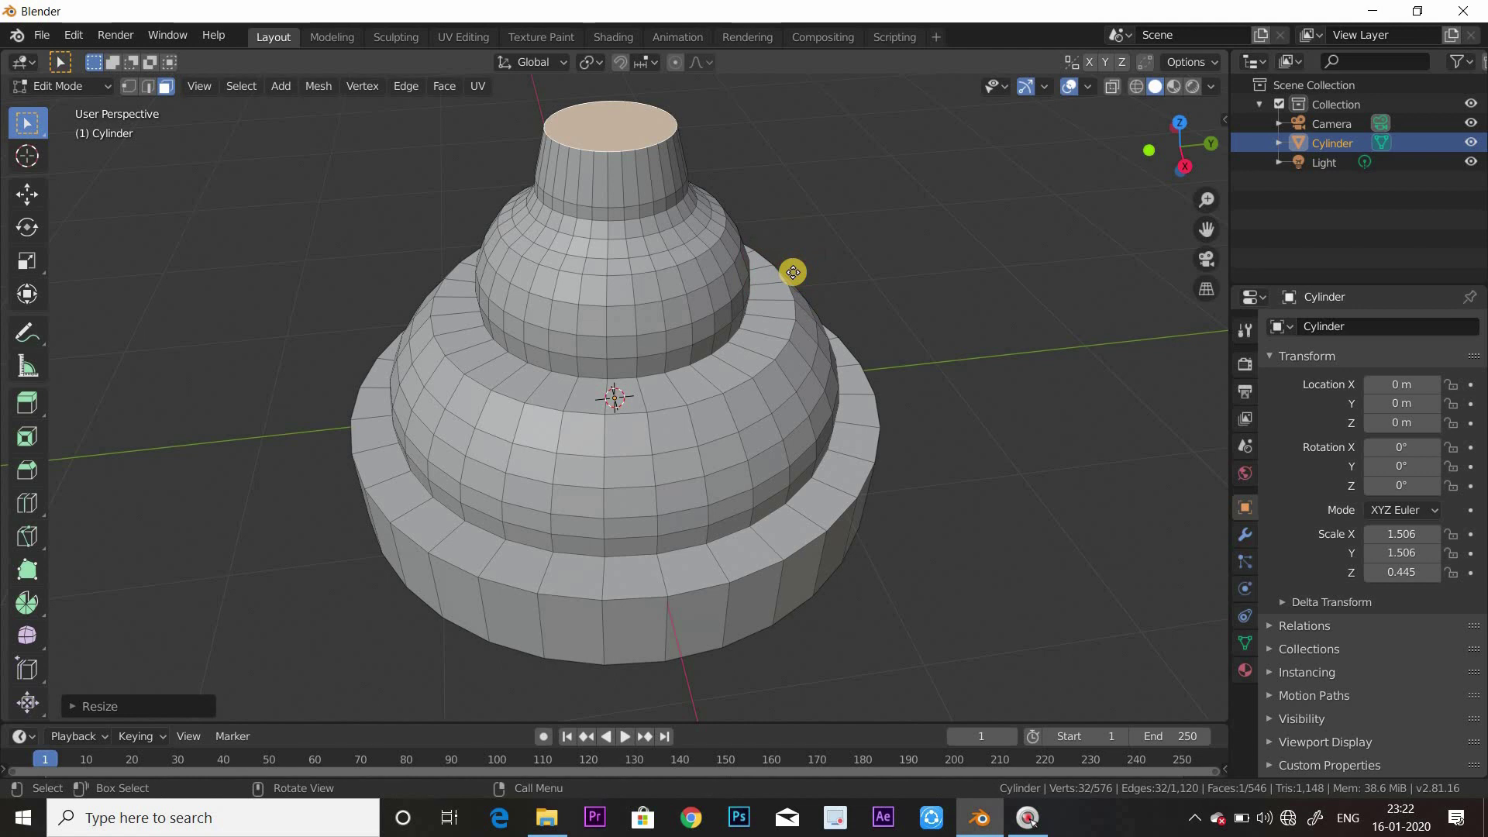
key(g)
key(z)
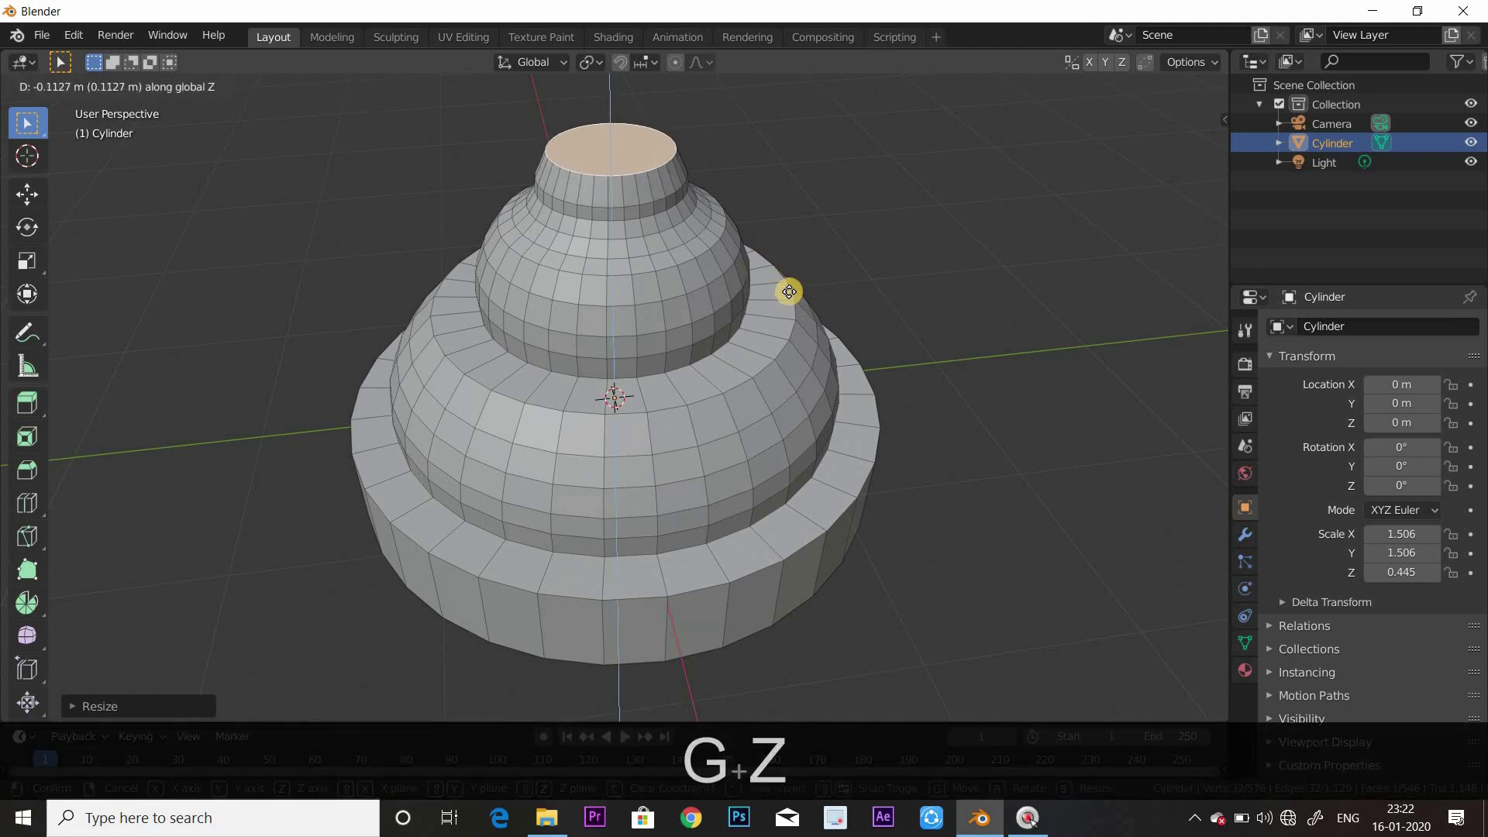
click(786, 291)
Return to Object Mode and apply smooth shading to the finished lamp base
key(Tab)
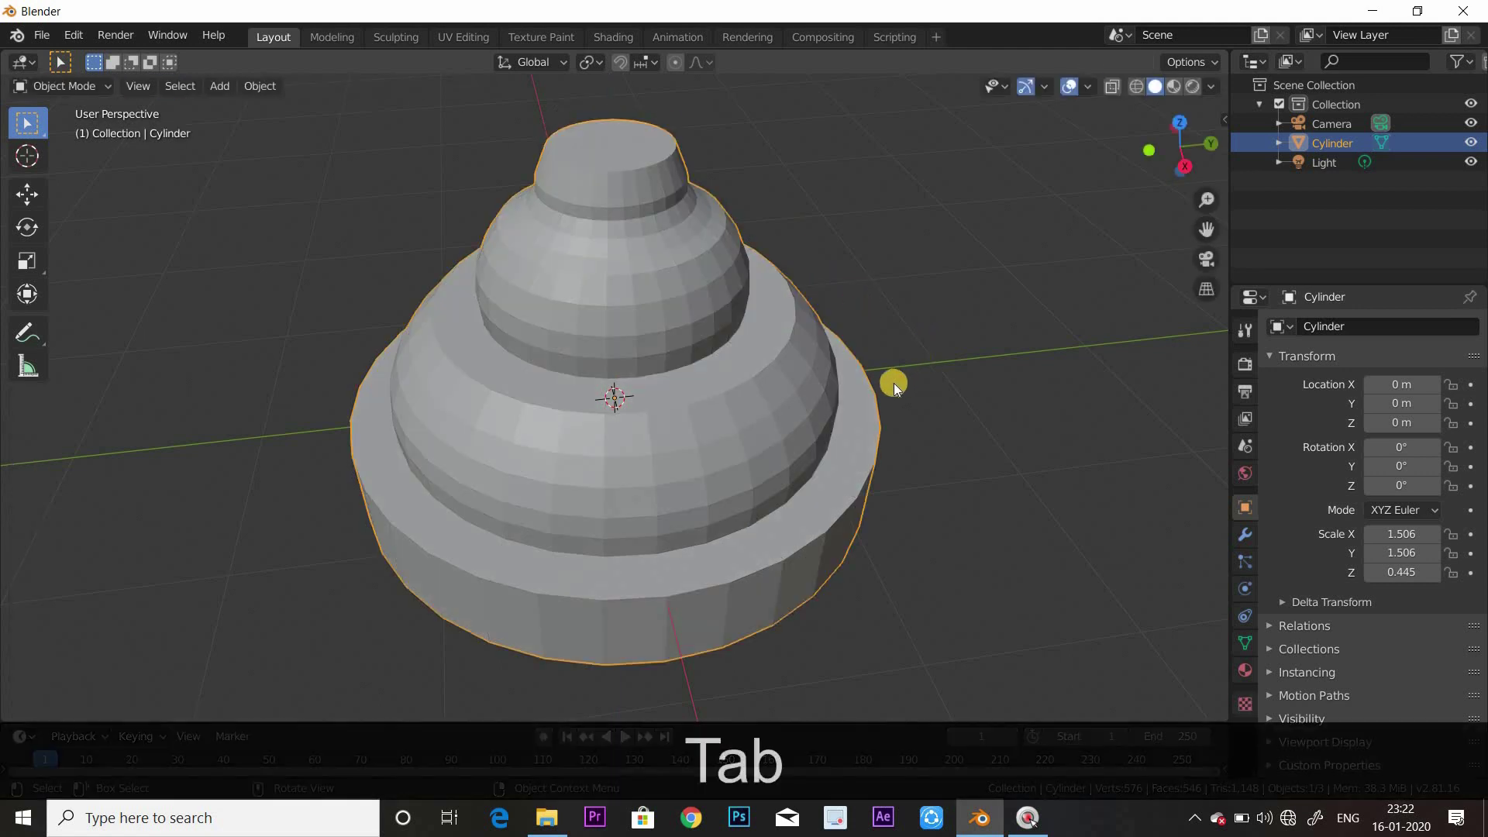
scroll(895, 383, down, 3)
middle_drag(949, 337, 666, 308)
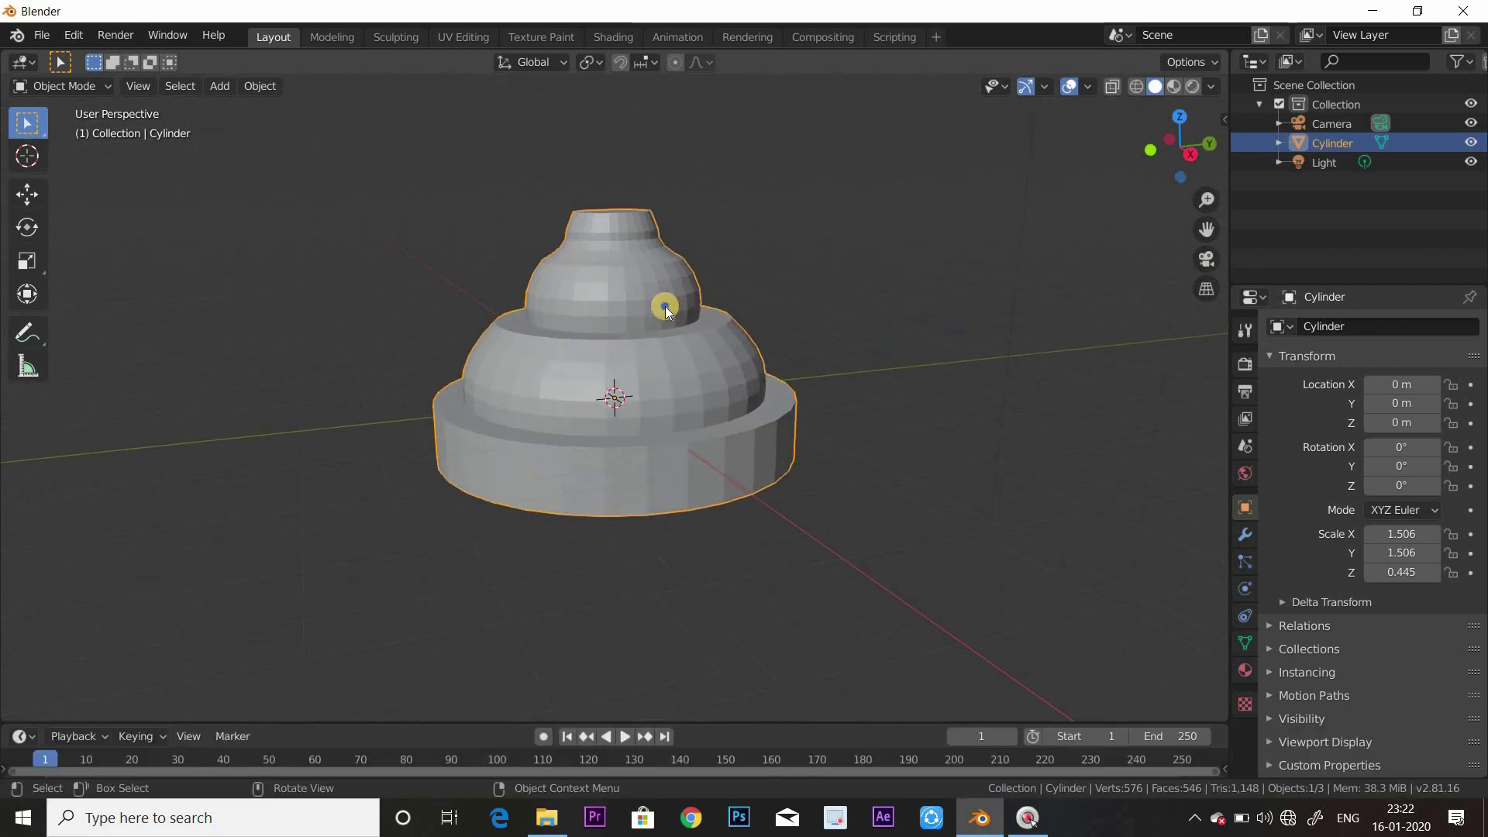
scroll(665, 305, up, 2)
right_click(665, 305)
click(665, 306)
Add a Path curve at the origin and show the scene in front view with wireframe shading
middle_drag(775, 303, 799, 216)
key(shift+a)
mouse_move(798, 216)
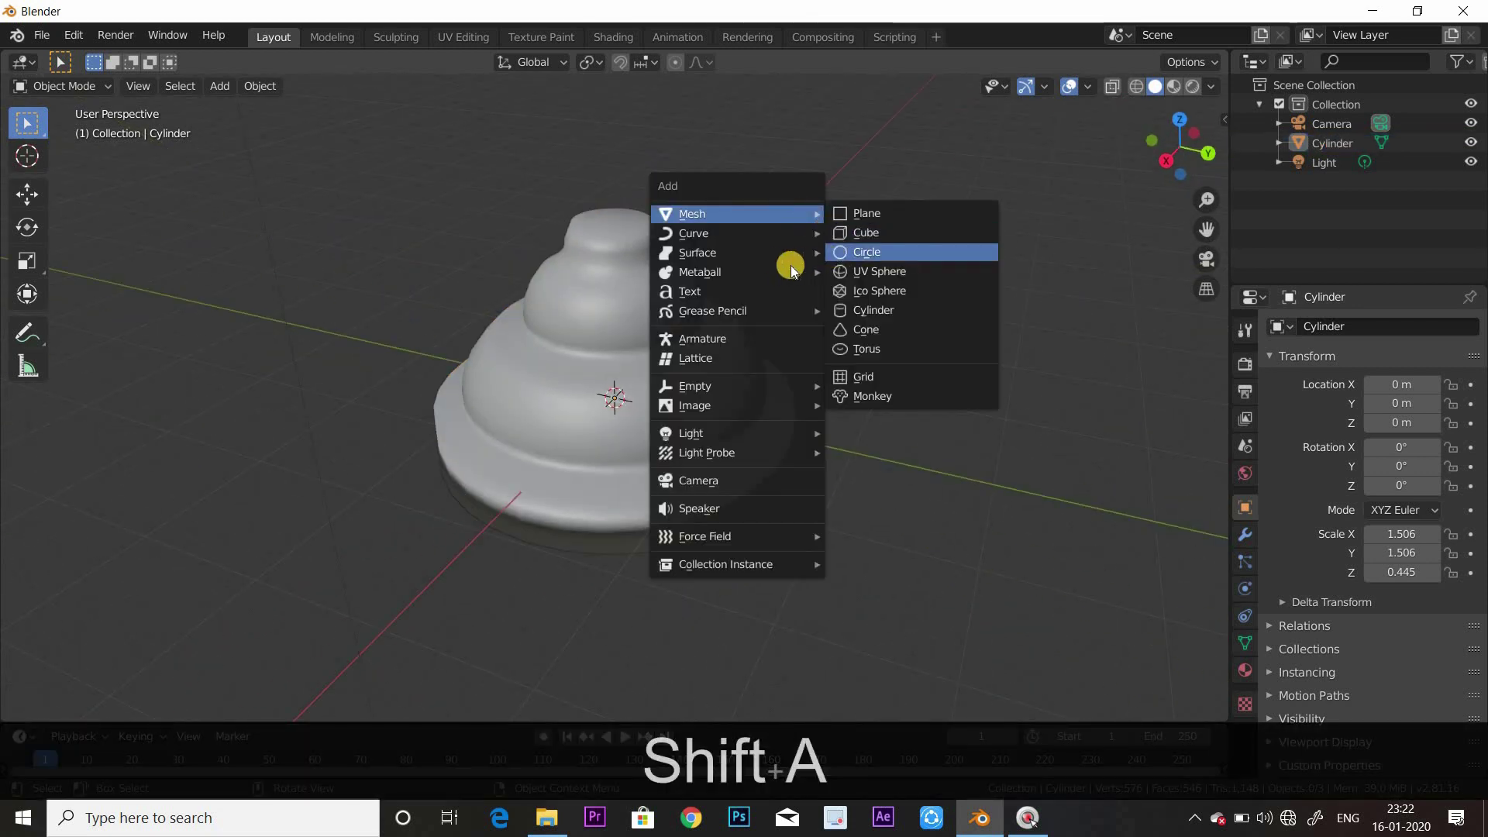
mouse_move(759, 236)
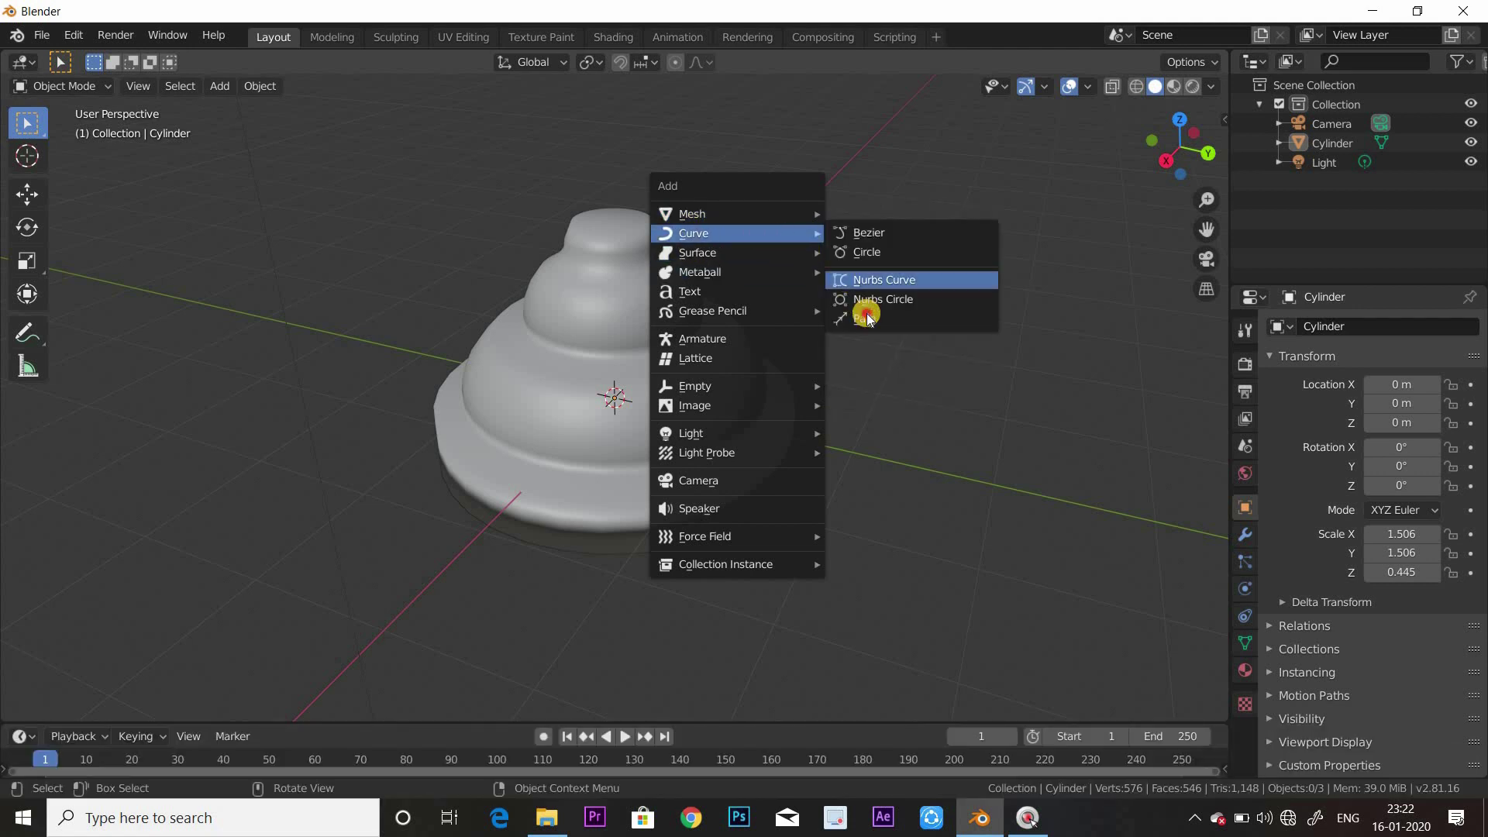
click(866, 318)
key(KP_1)
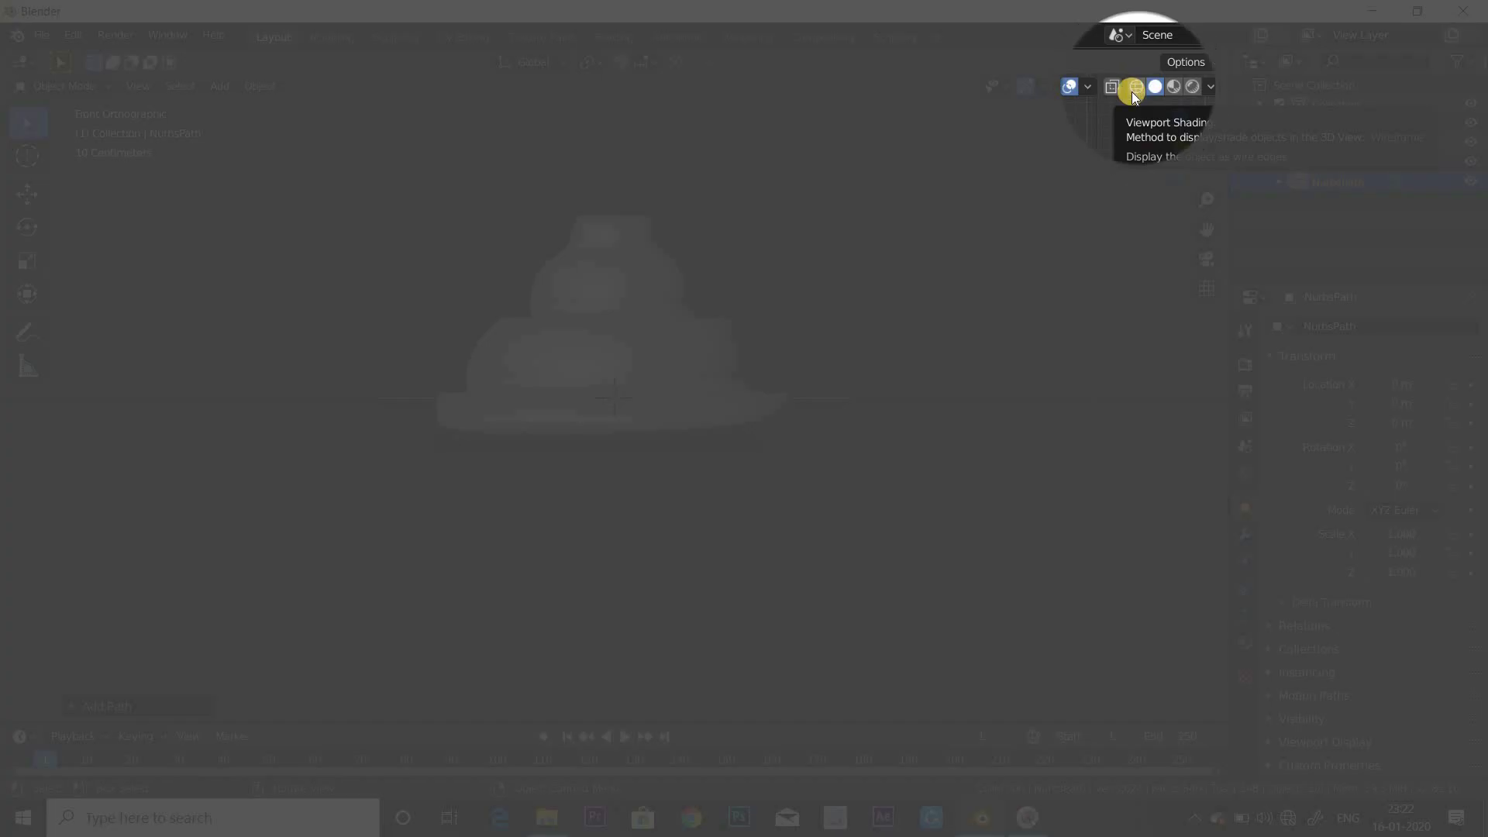
click(1134, 90)
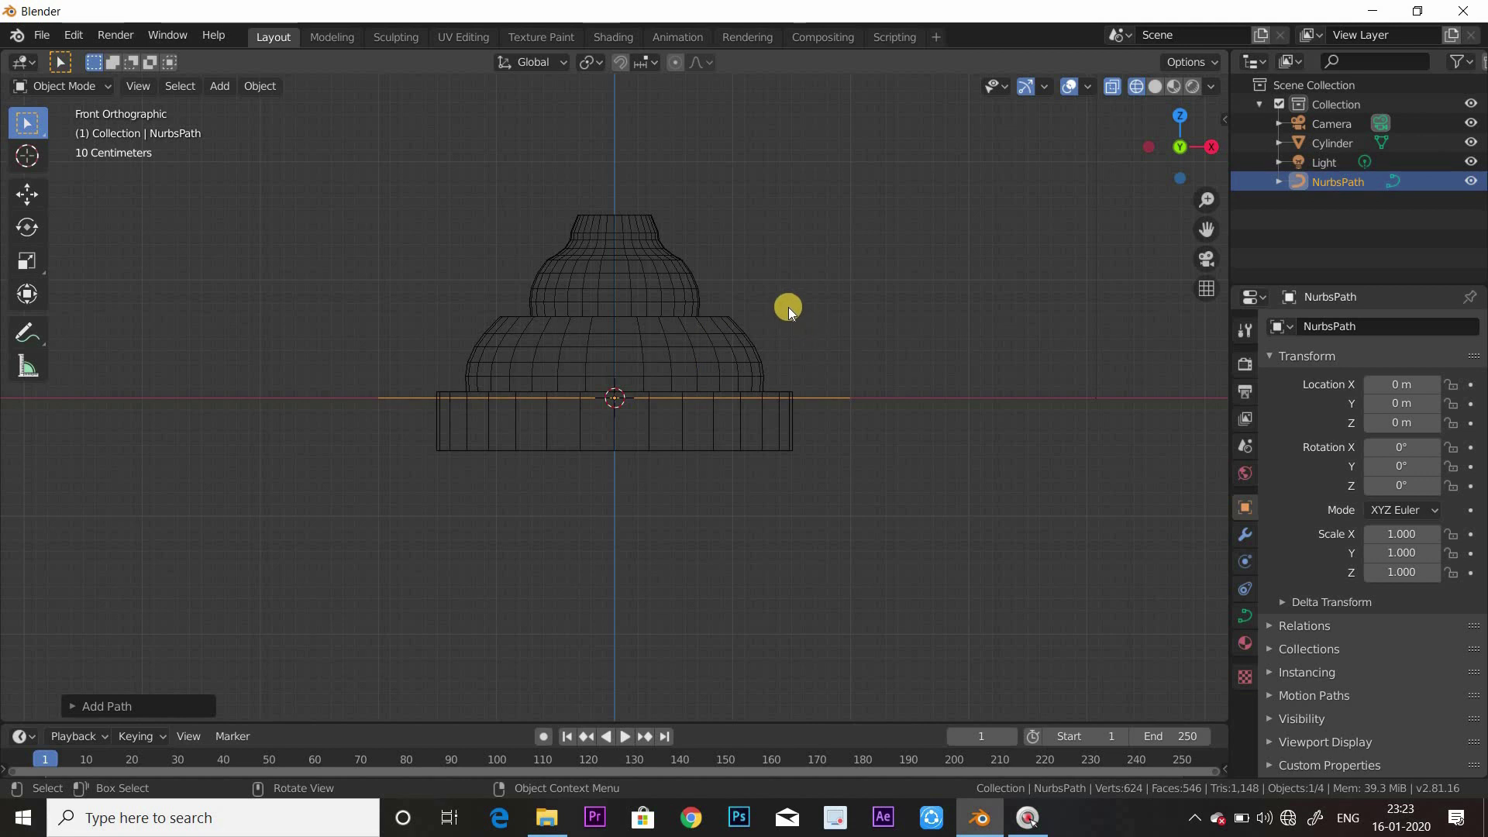
Raise the path along Z to about 1.98 m, above the lamp base
key(g)
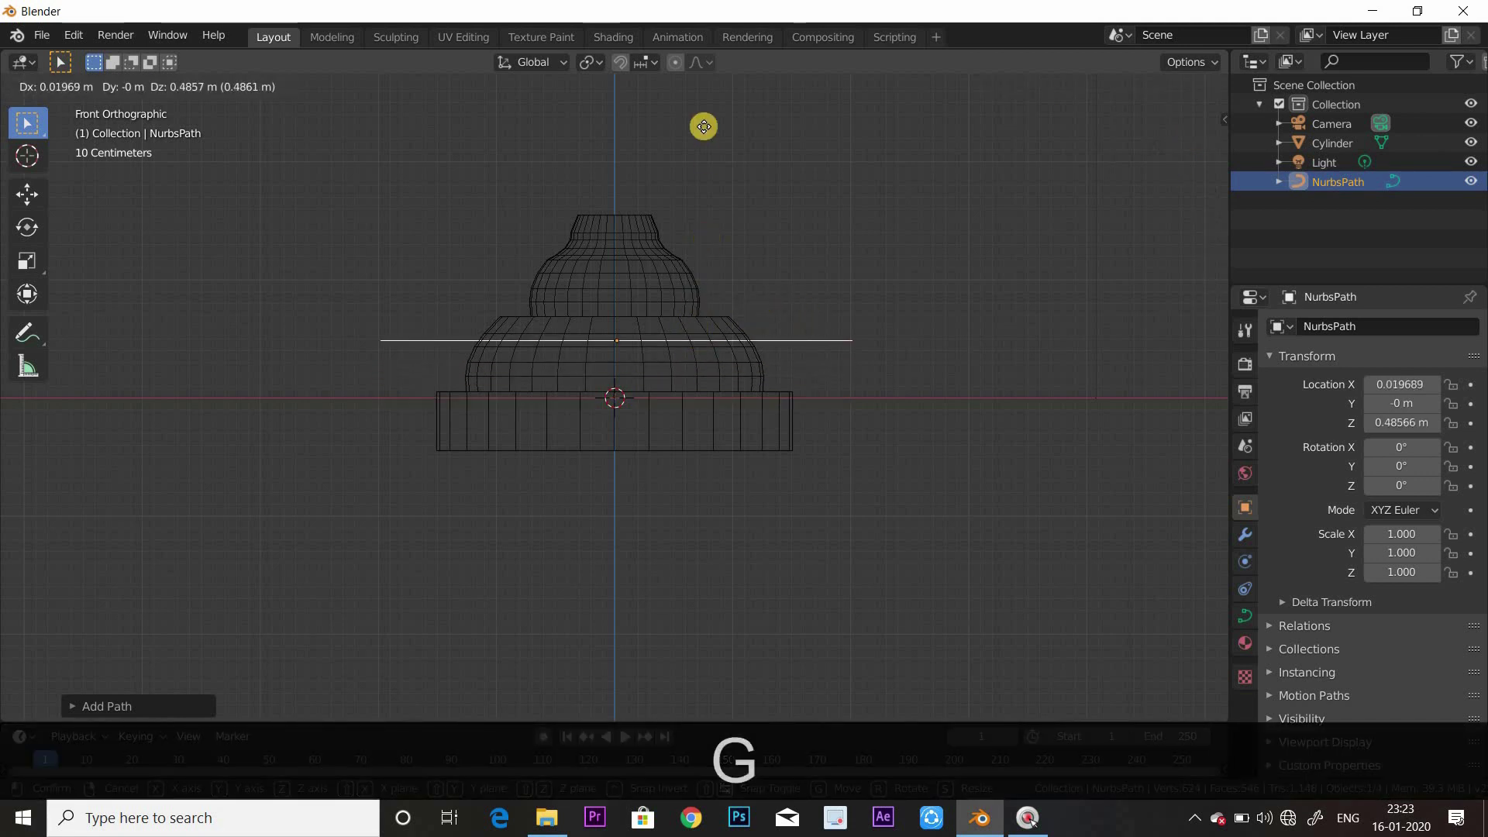
key(z)
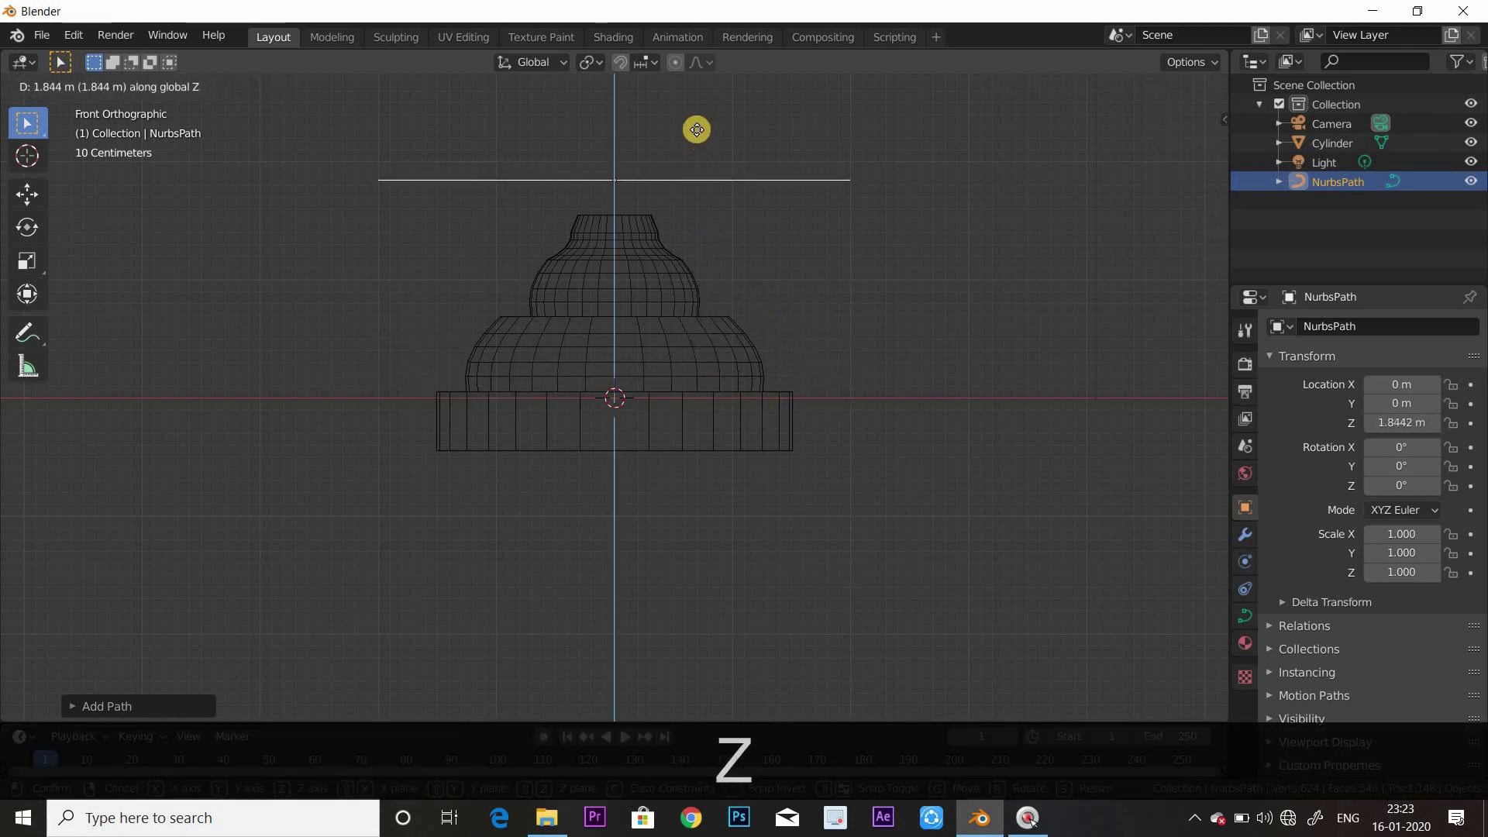
click(695, 124)
Rotate the path 90° in front view so it stands vertically
key(shift)
key(shift)
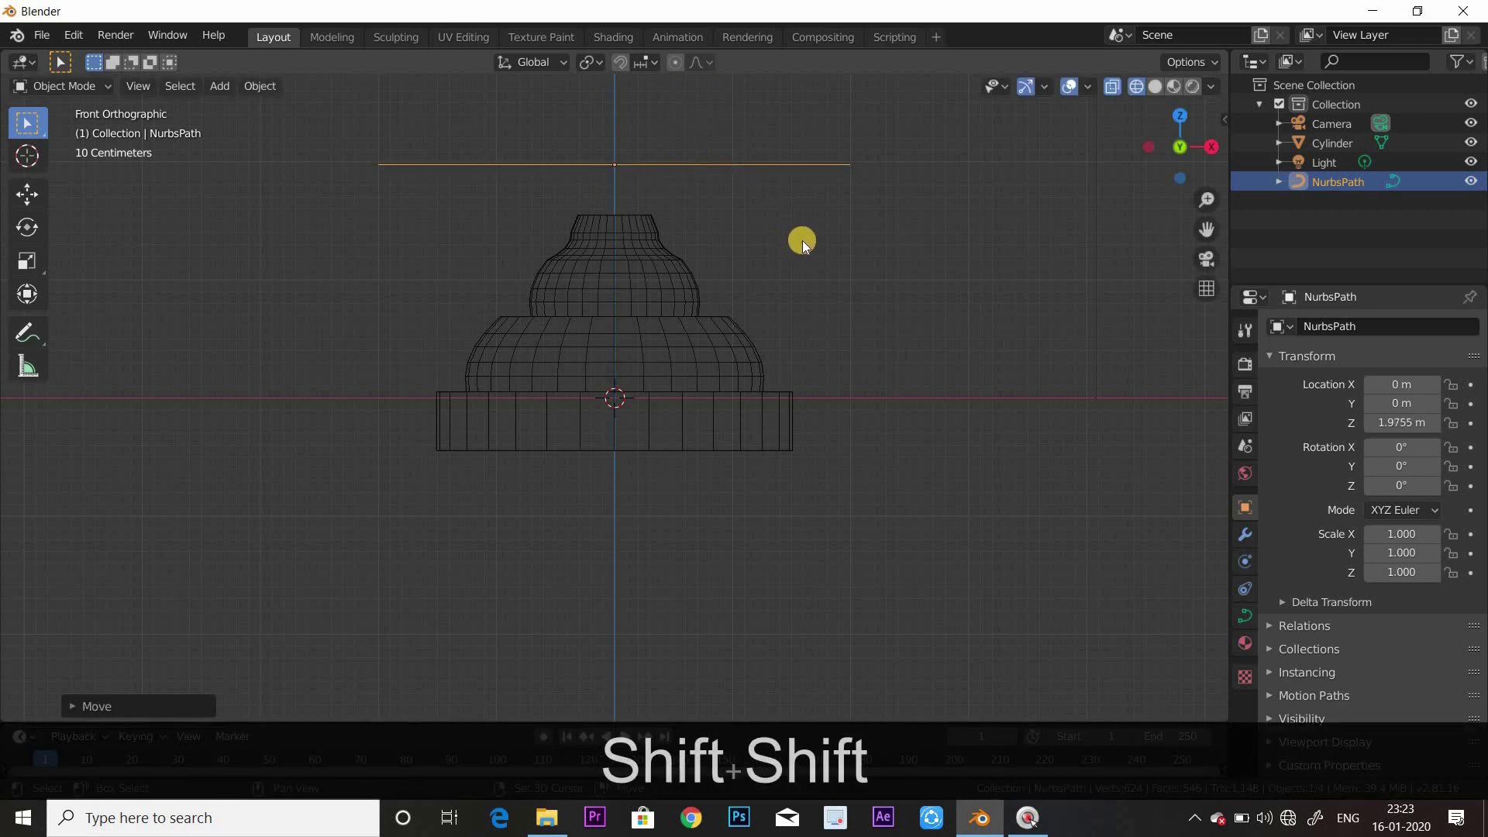
shift+scroll(783, 442, up, 5)
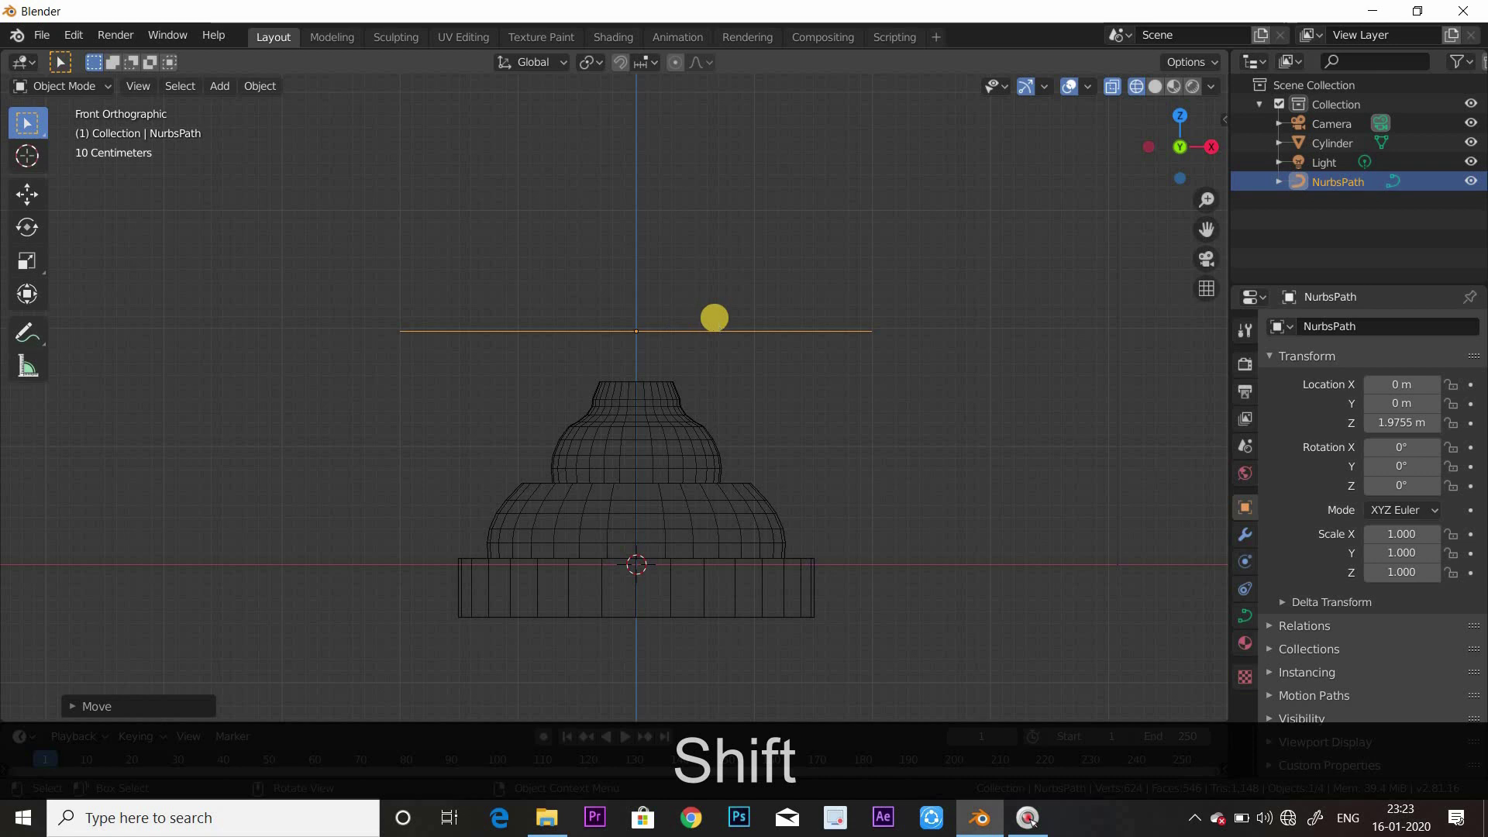
key(r)
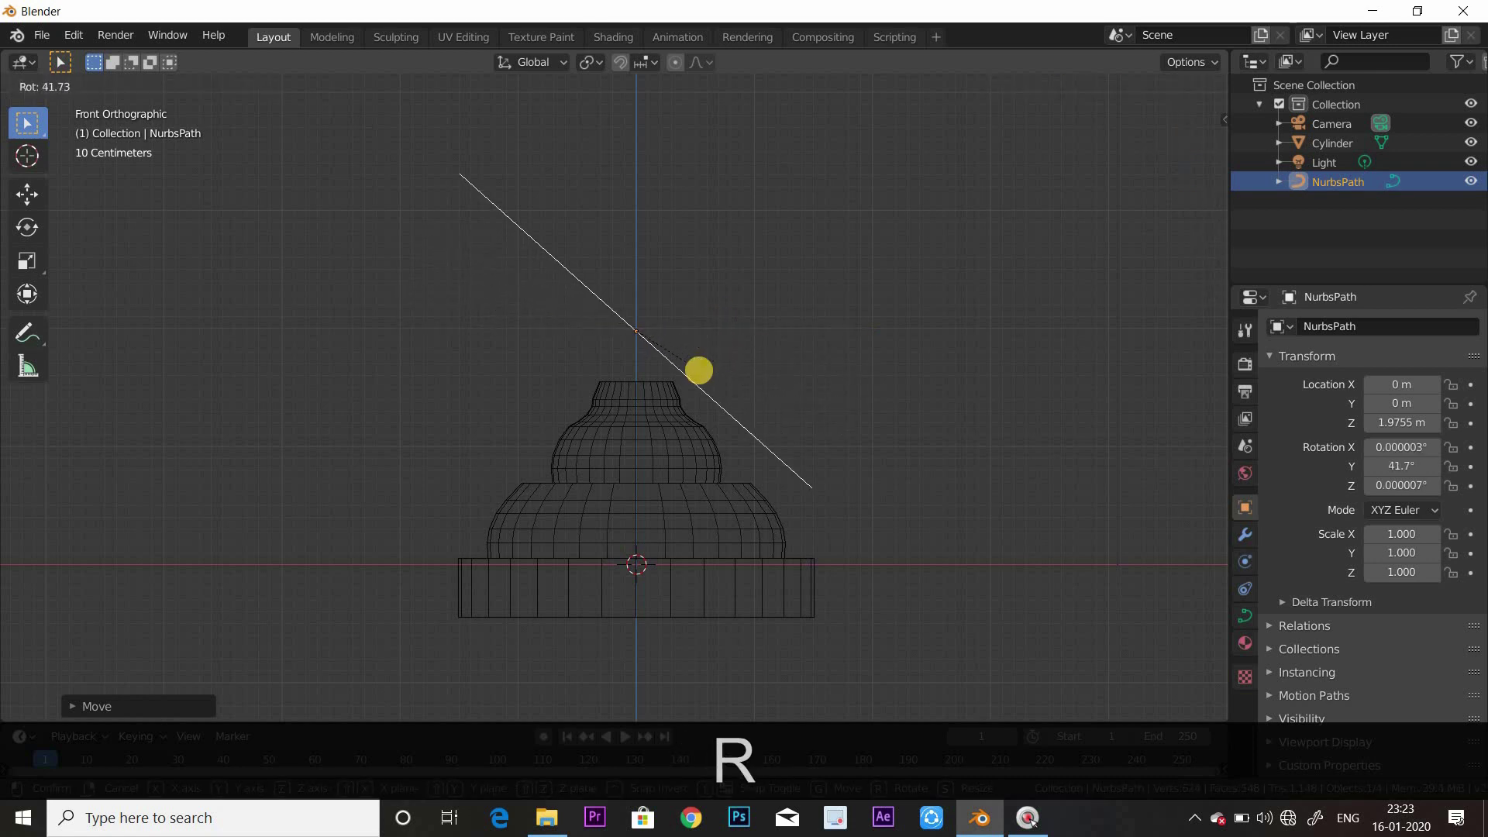
key(KP_9)
key(KP_0)
key(Return)
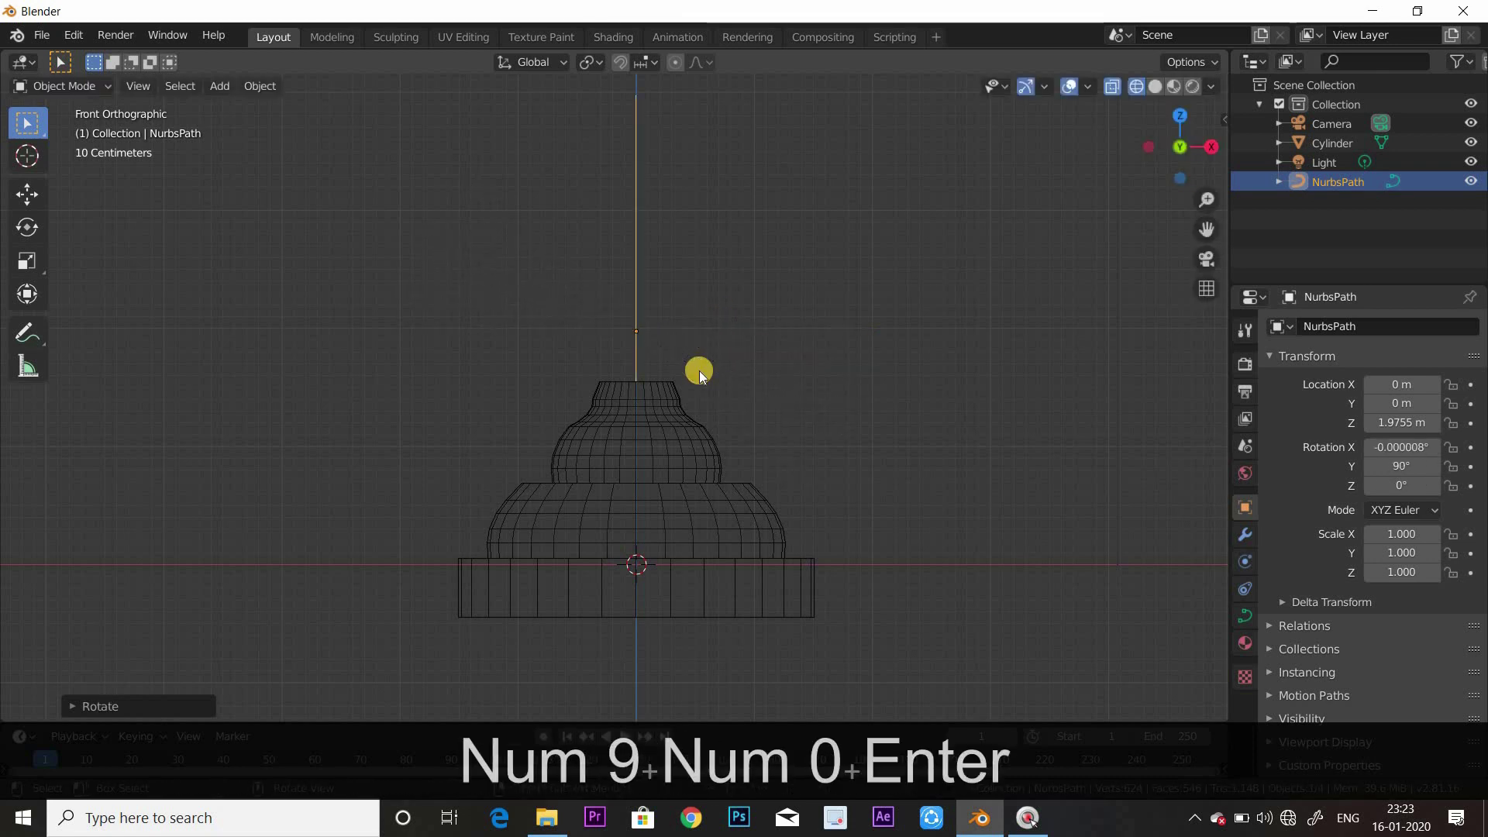
In Edit Mode, move all the path's control points about 1.42 m up along Z so its lower end sits inside the neck
key(Tab)
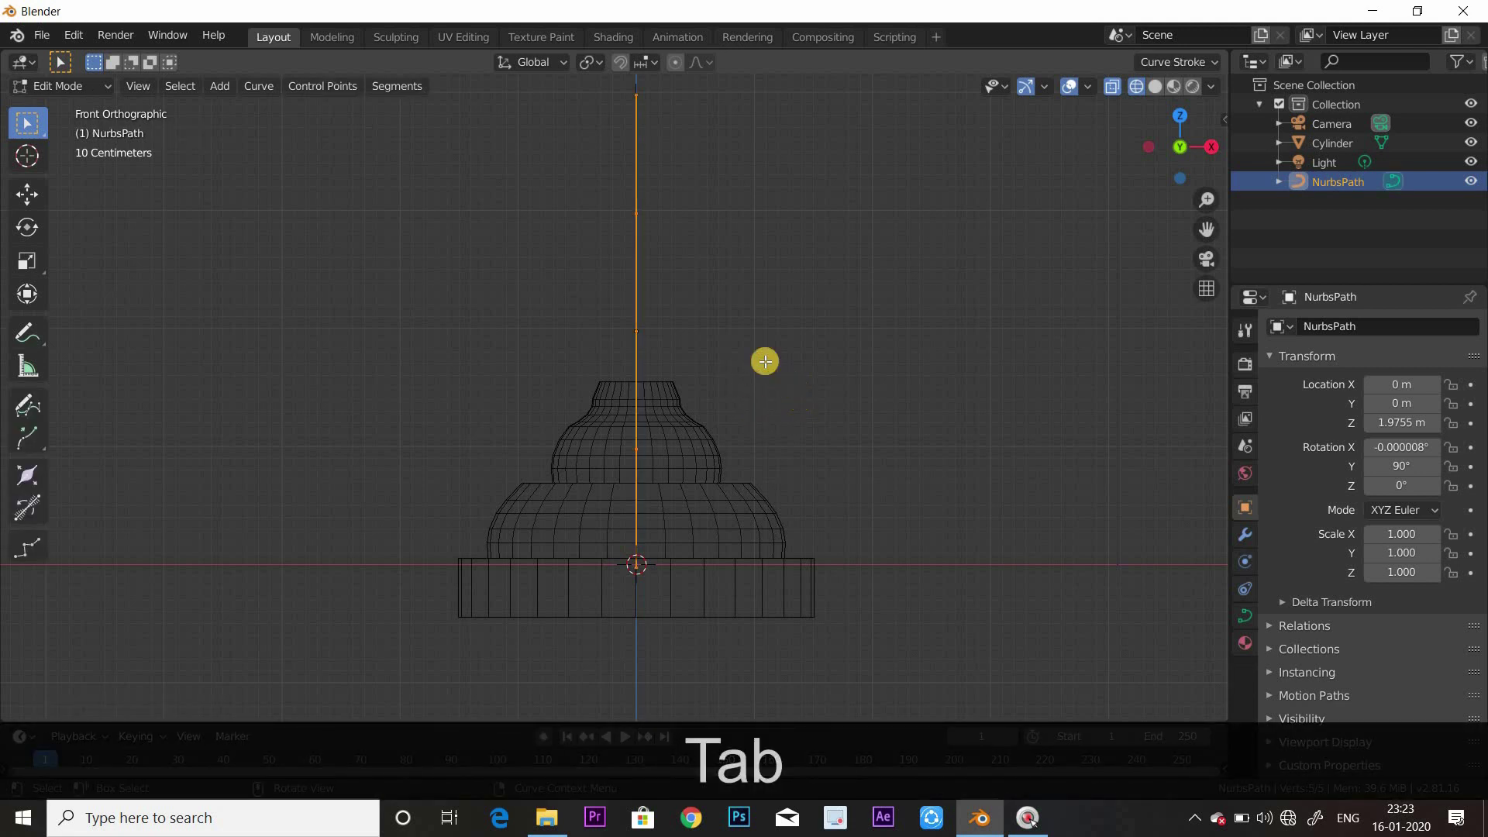
click(691, 315)
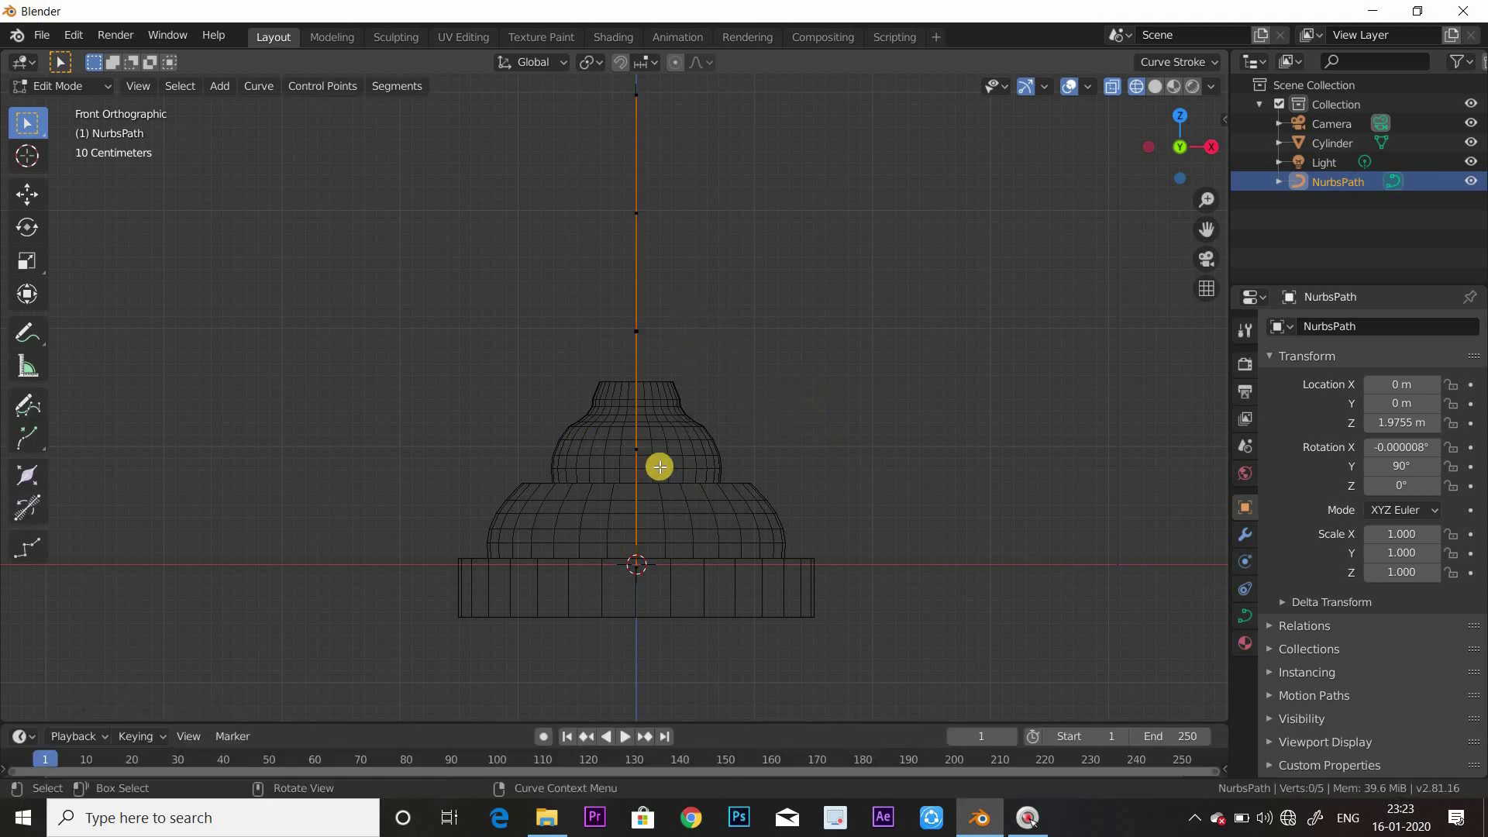
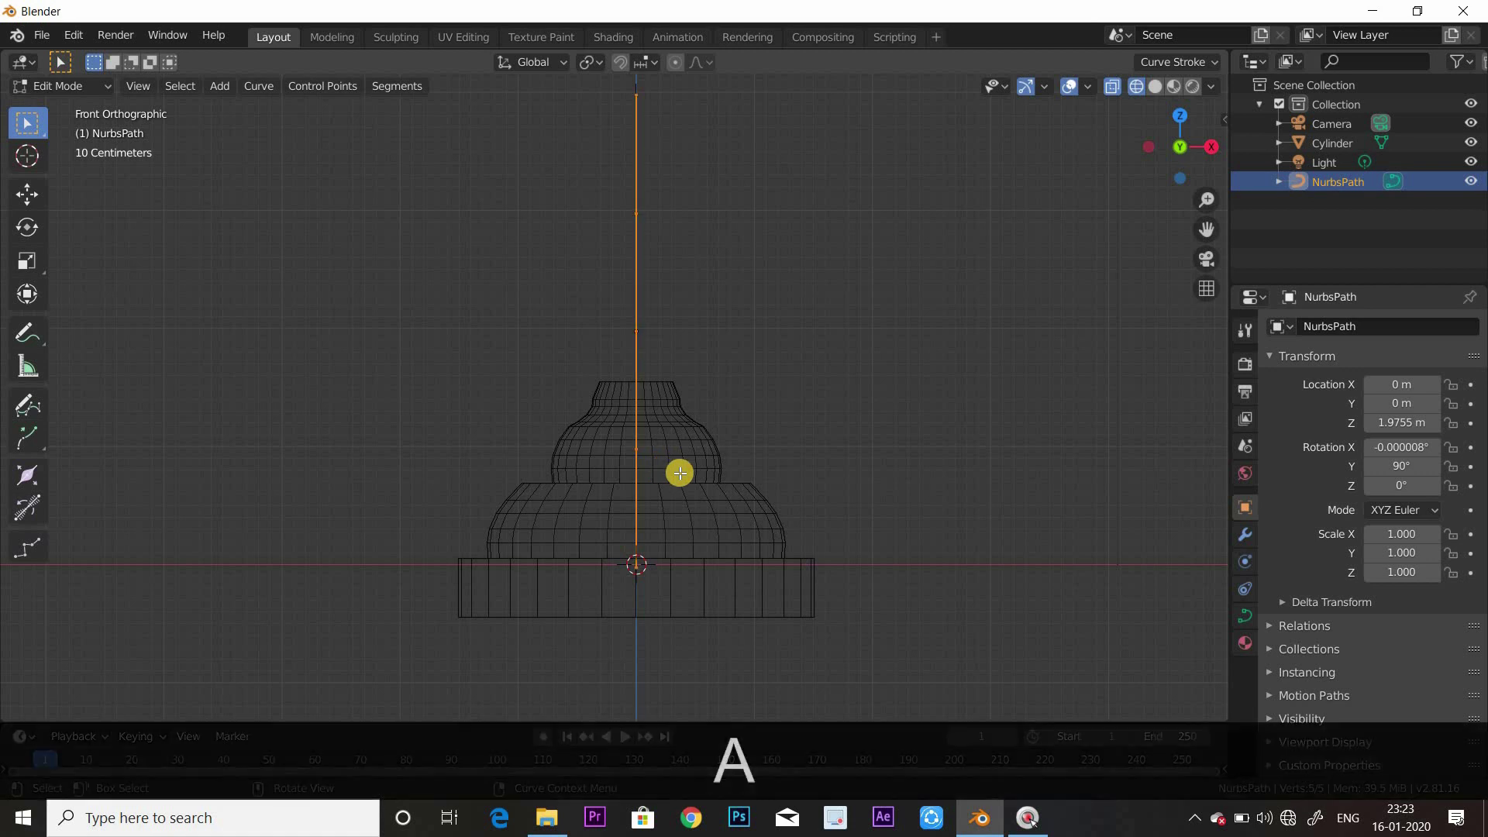
key(g)
key(z)
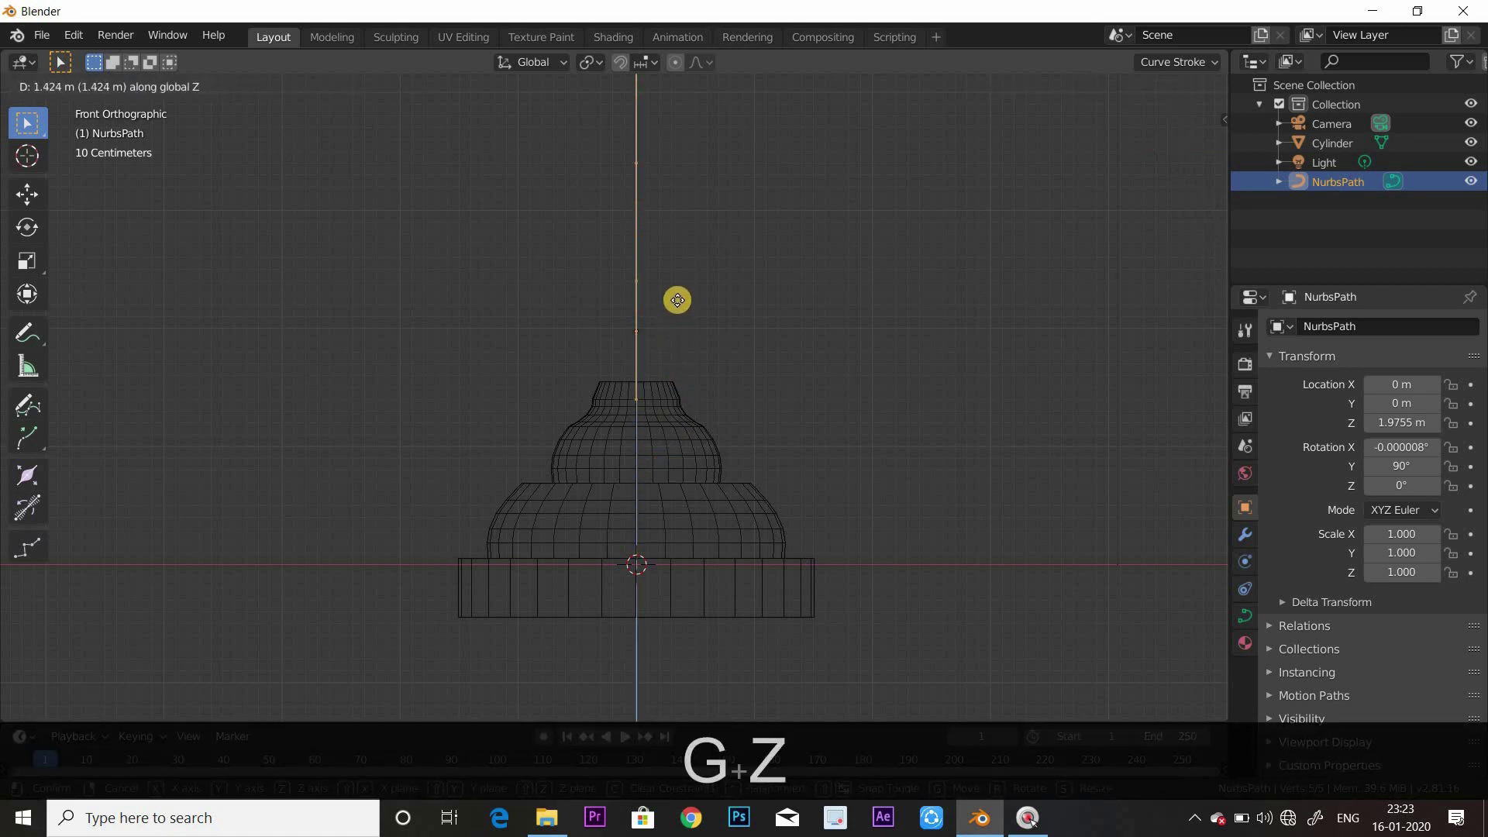
click(734, 339)
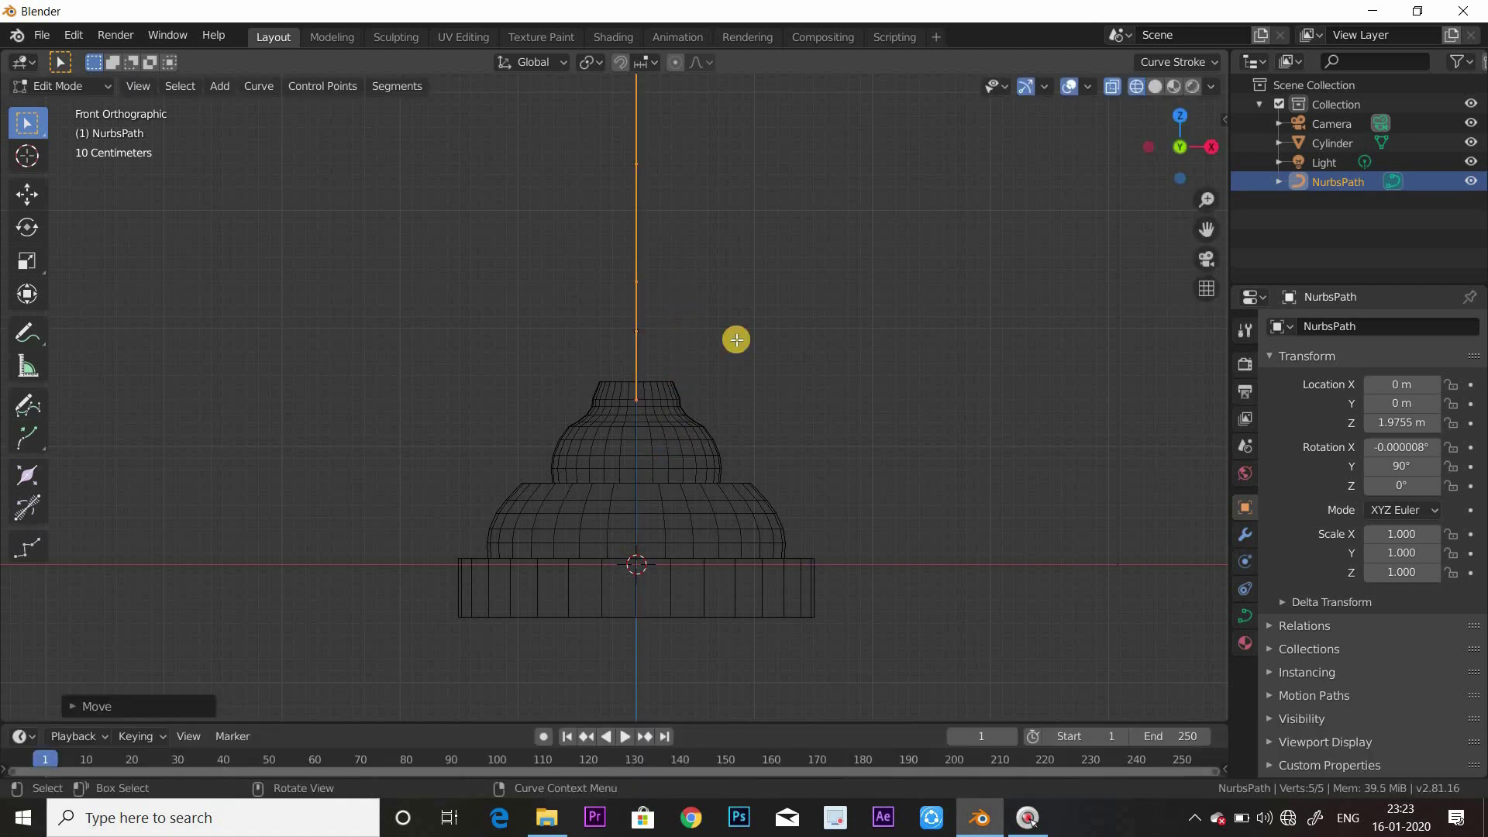
In right view, move the path's top control point about 1.5 m along Y, using smooth proportional editing with a size of about 2.85
scroll(732, 335, down, 3)
scroll(687, 253, up, 2)
shift+scroll(718, 398, up, 3)
key(KP_3)
click(600, 378)
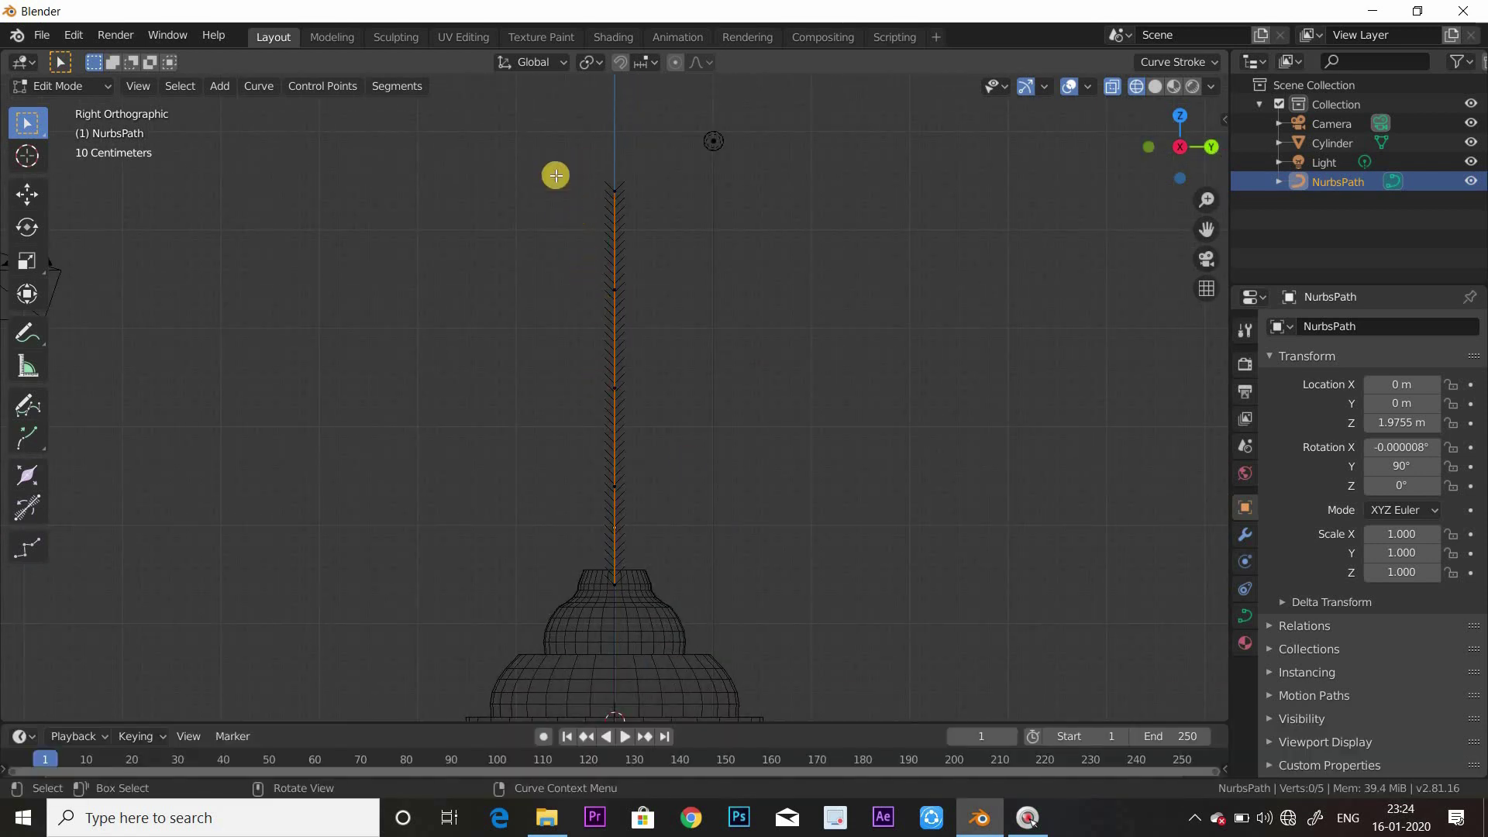
drag(710, 288, 714, 244)
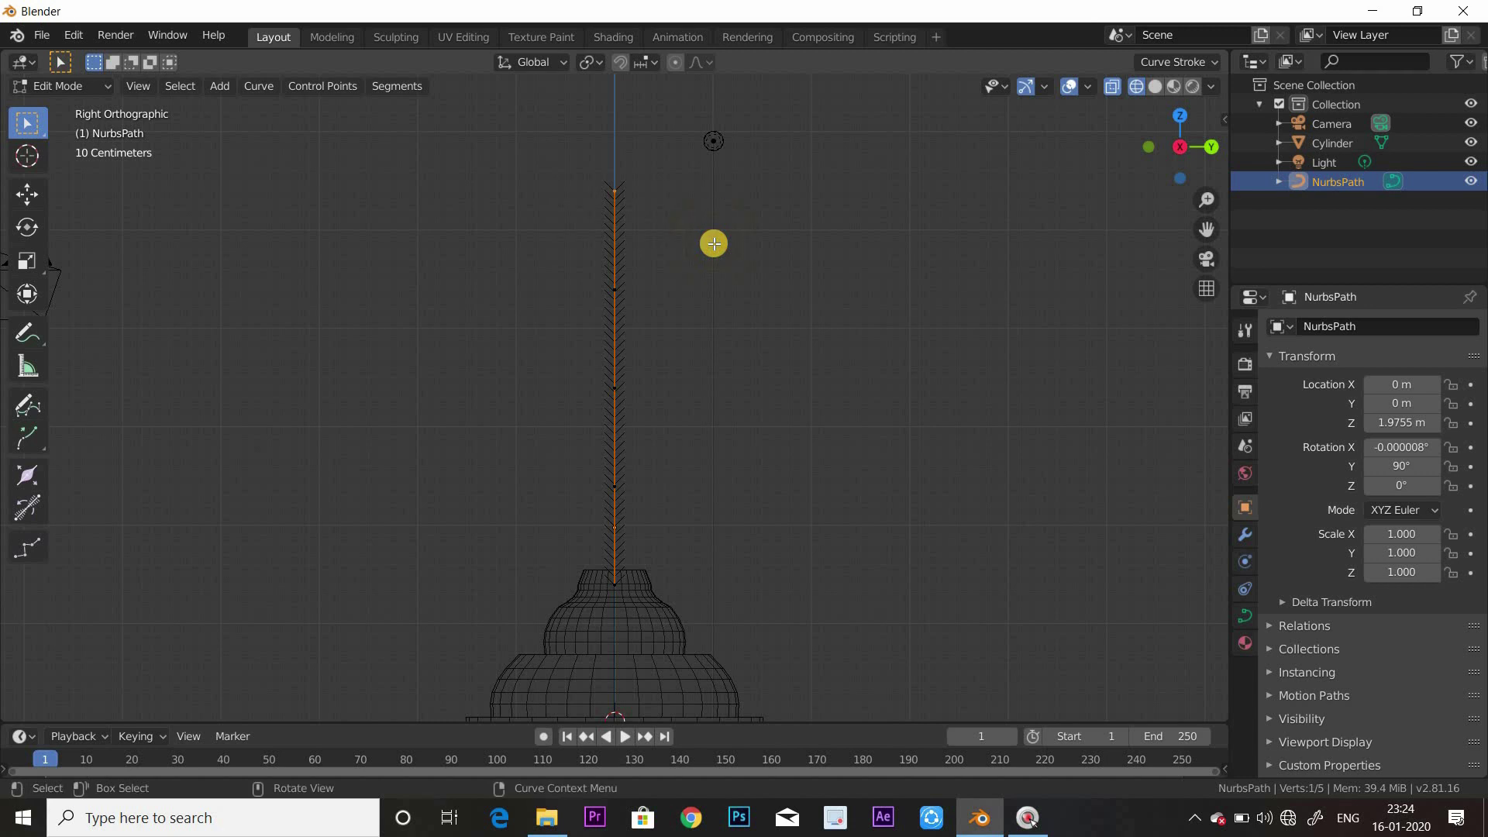
key(o)
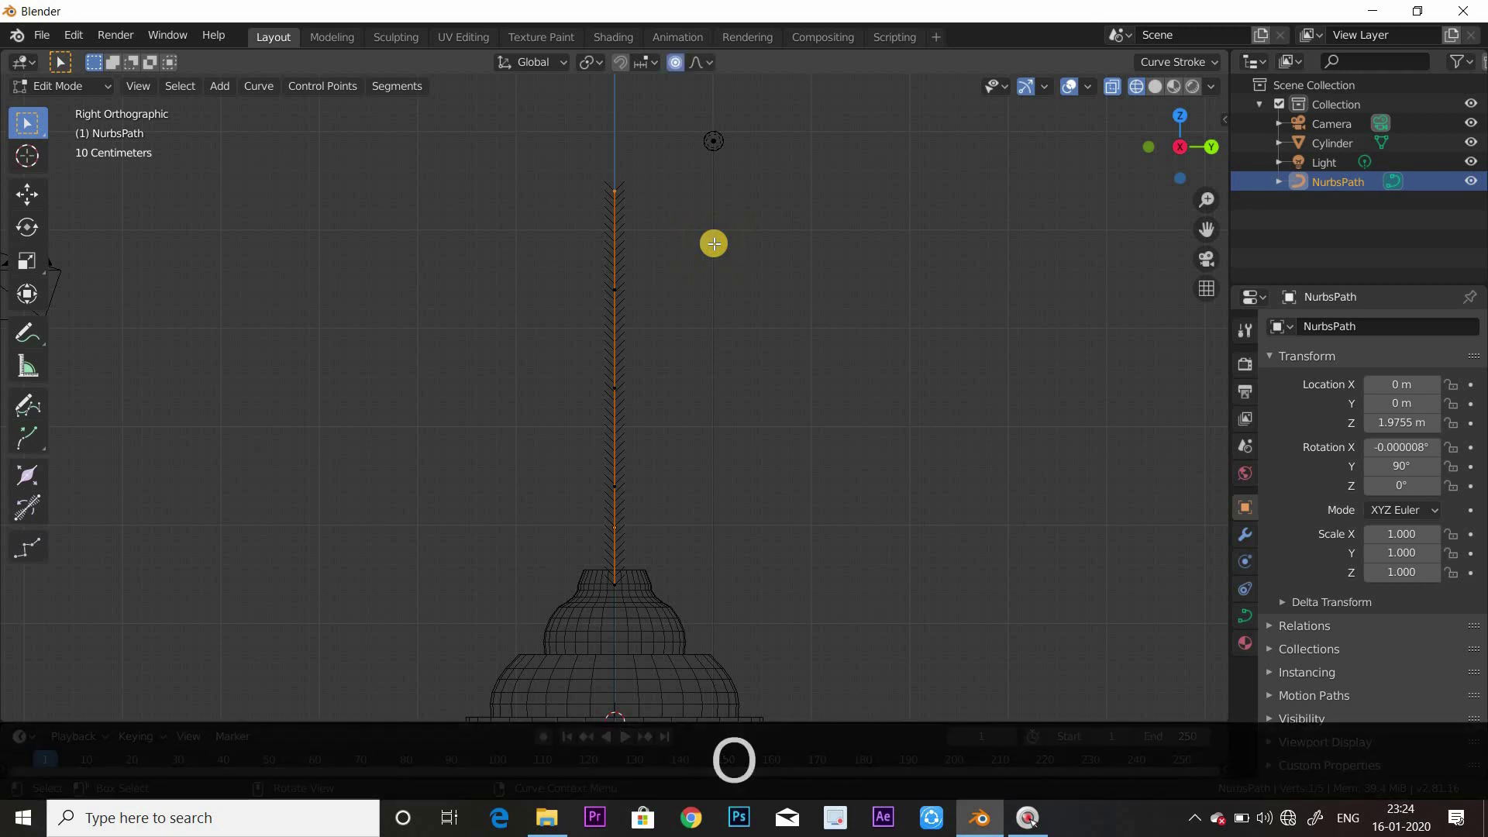
key(g)
scroll(857, 260, down, 2)
scroll(857, 263, down, 15)
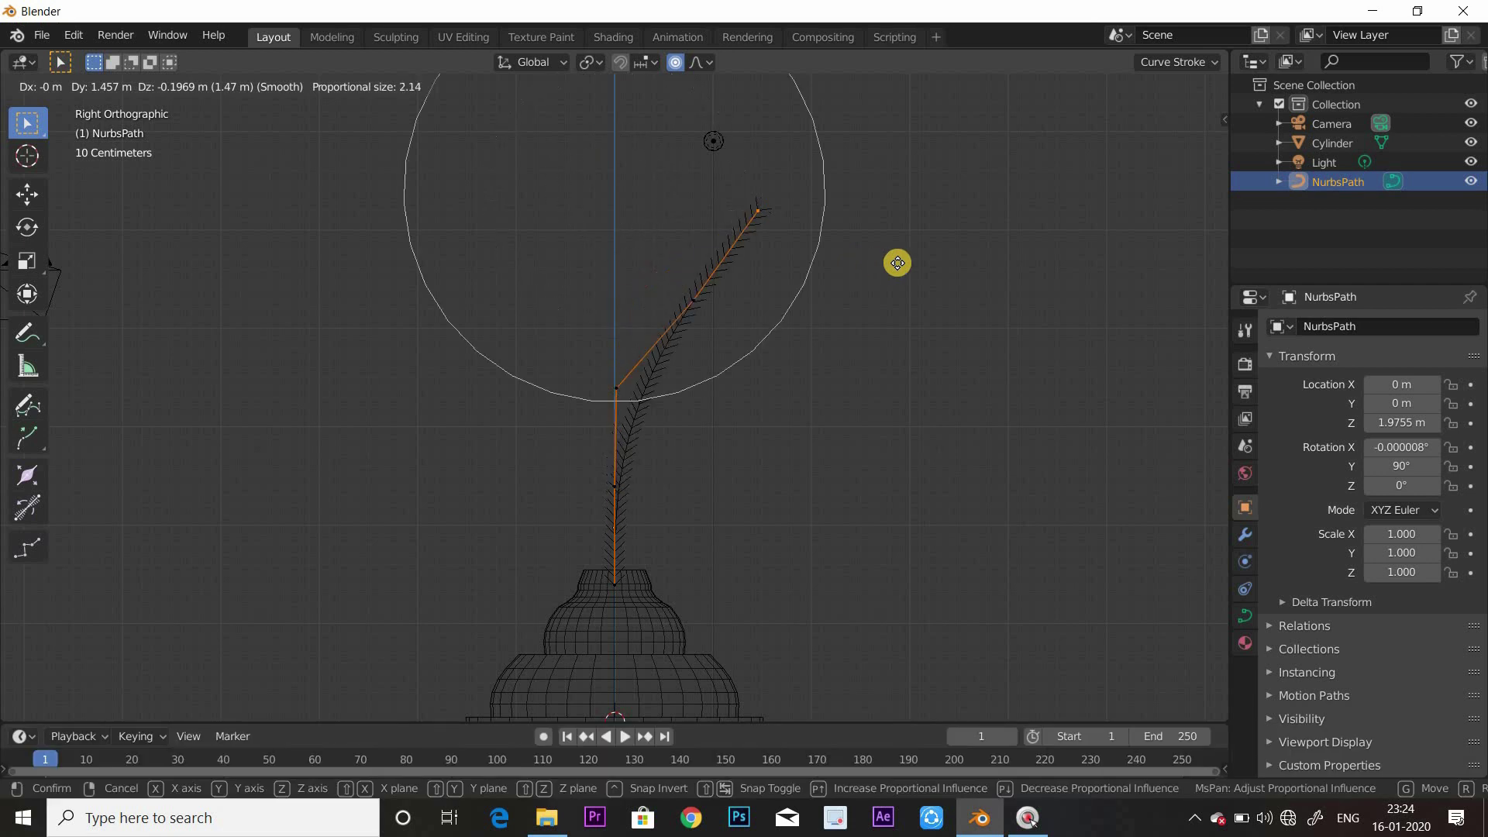
scroll(861, 232, down, 1)
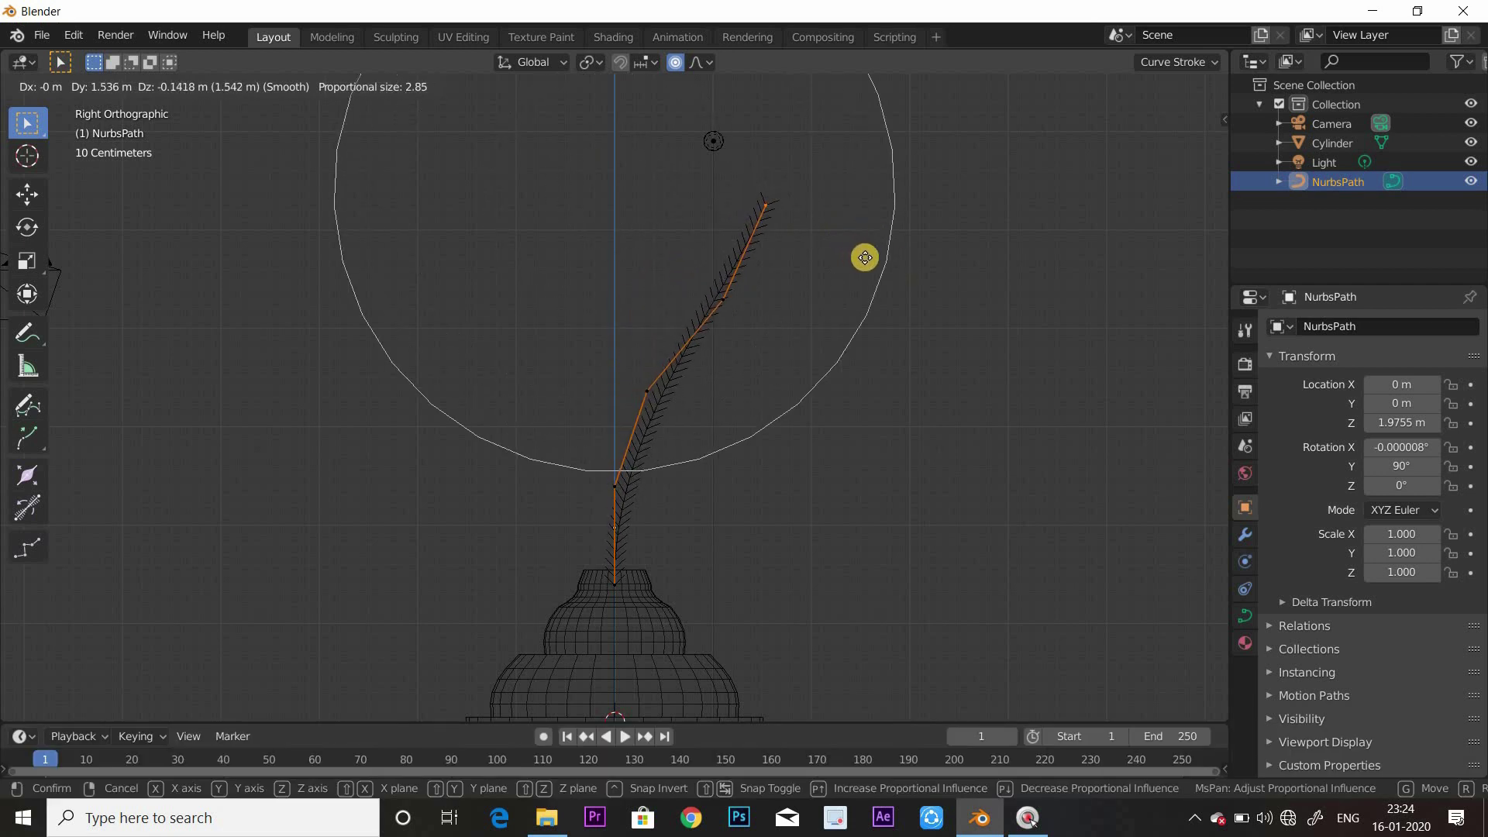
click(860, 263)
Extrude the path's top end four times, curving over toward negative Y and down to form a hook-shaped lamp arm
key(e)
click(698, 123)
key(e)
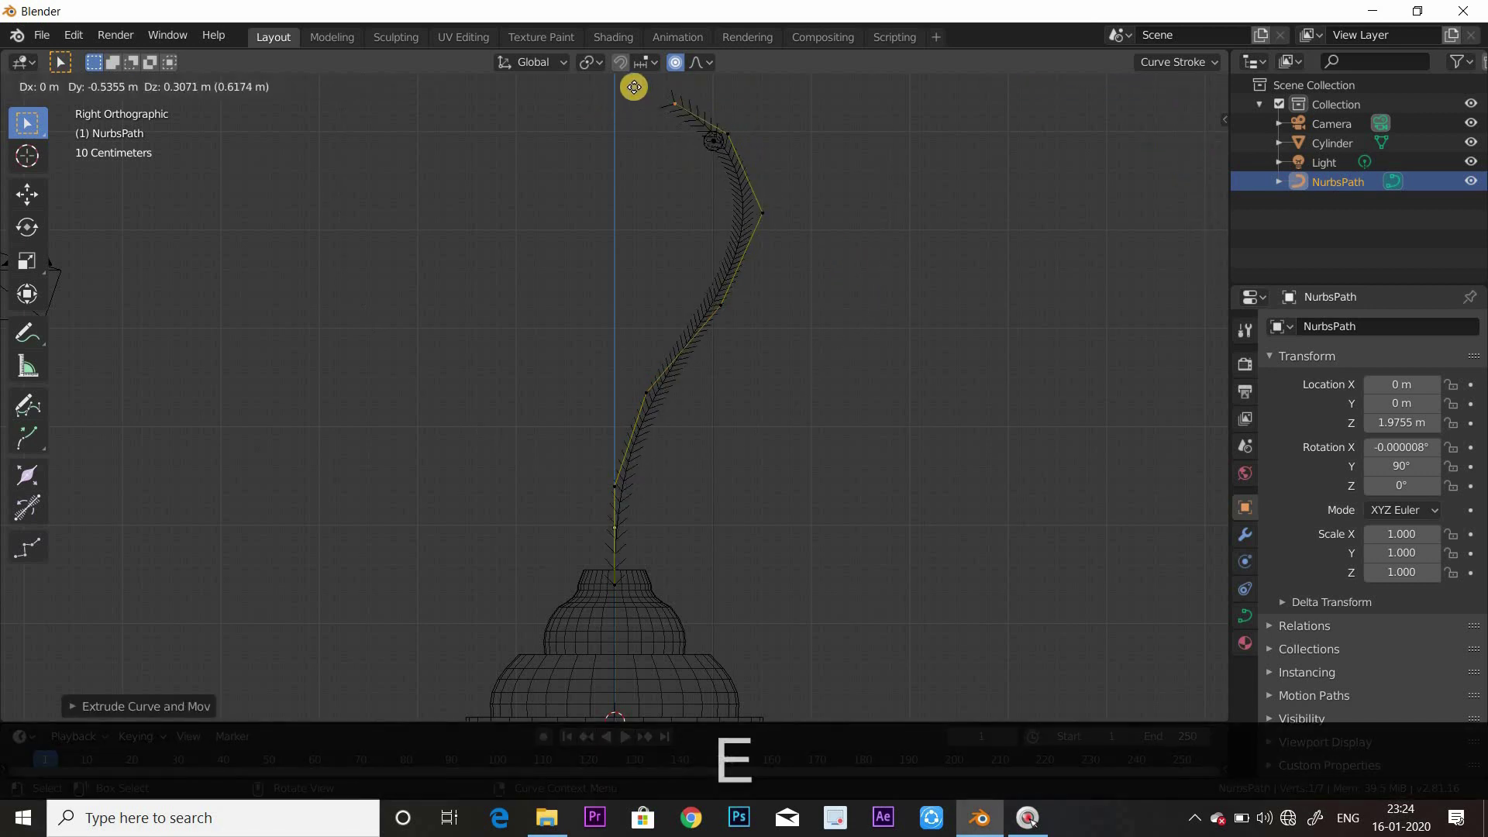
click(610, 81)
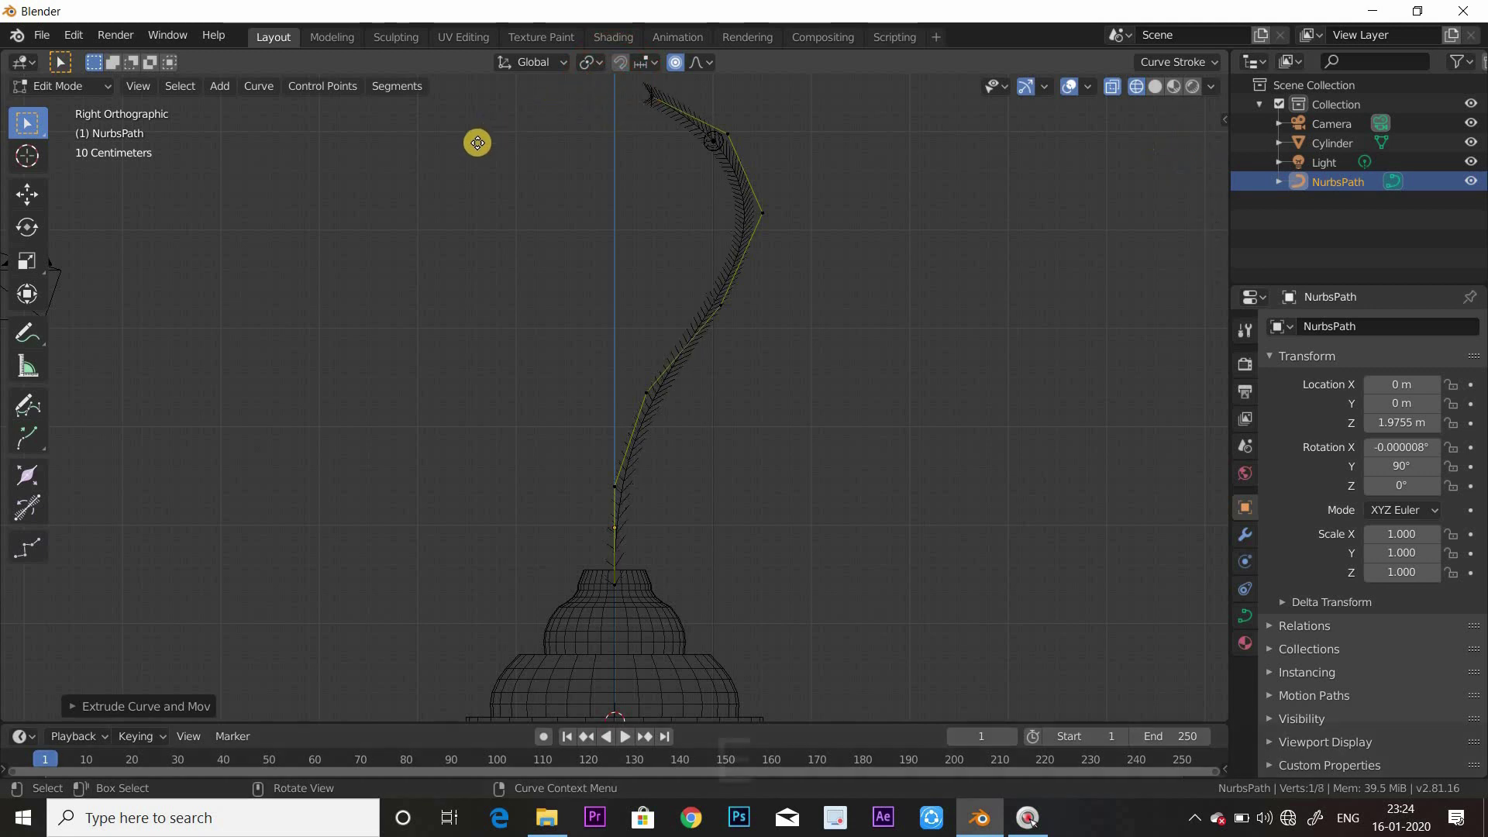
key(e)
click(459, 128)
key(e)
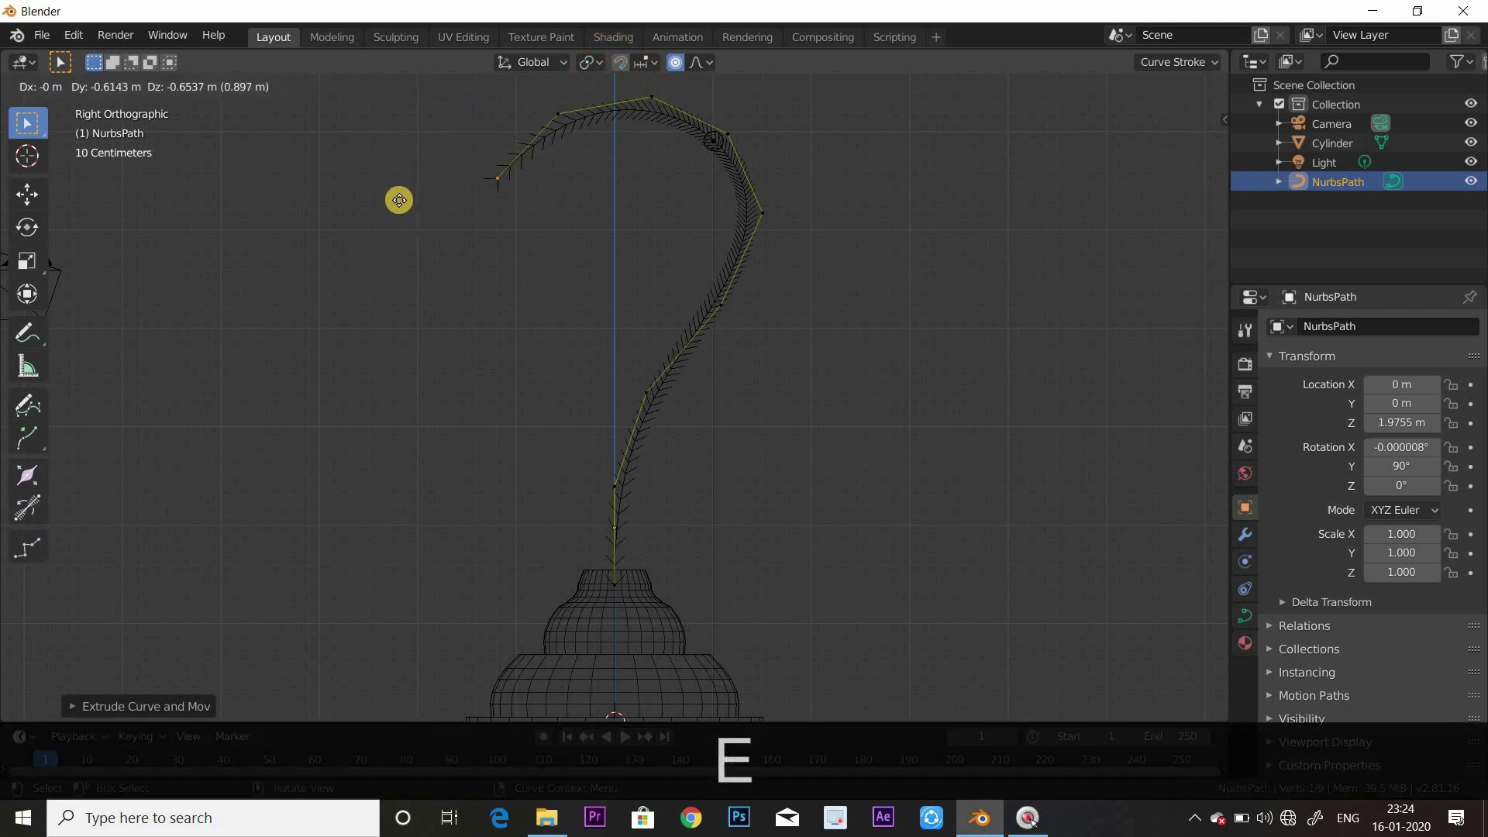
click(398, 203)
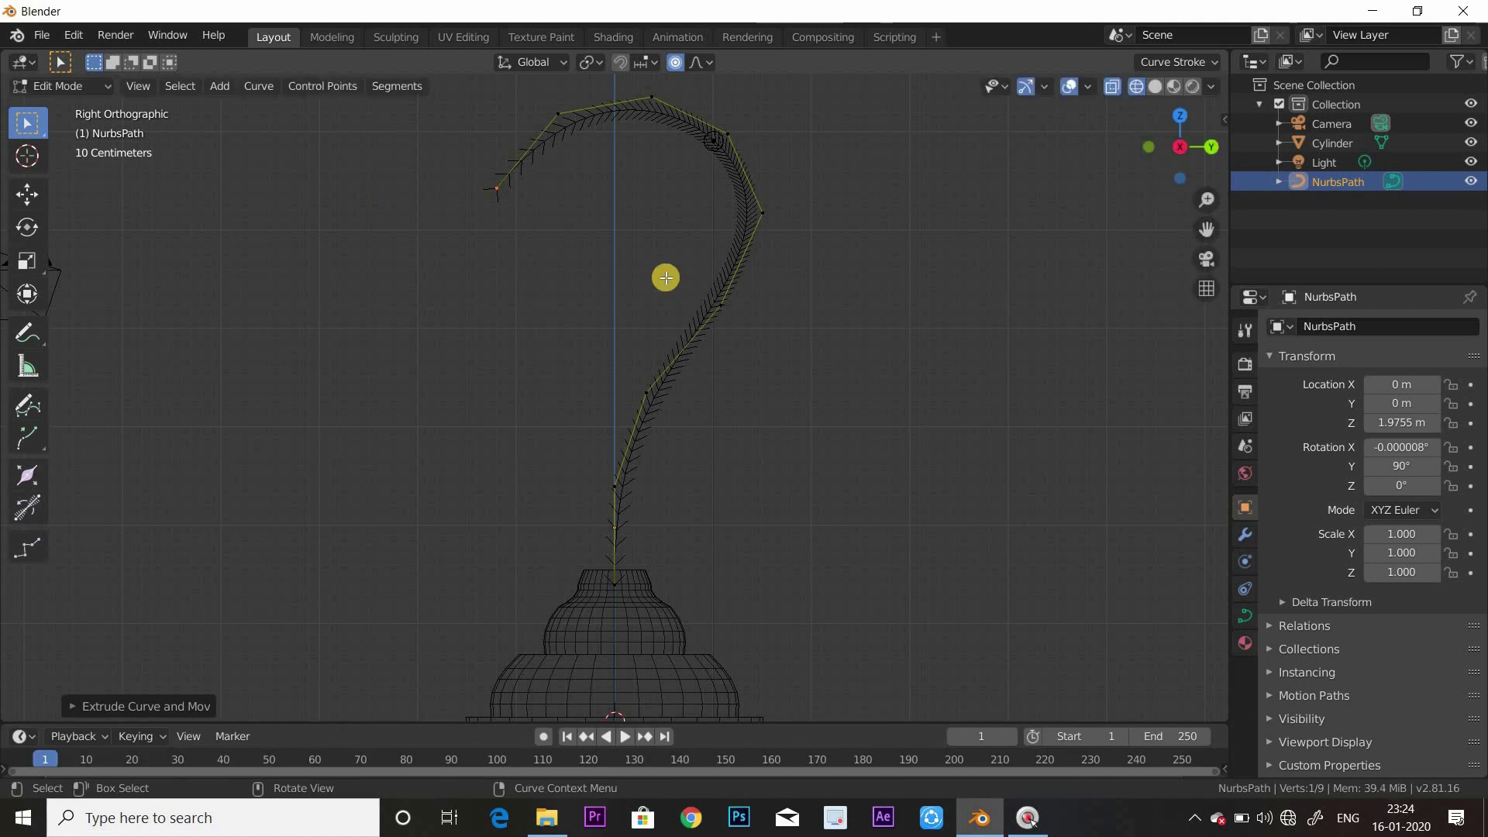
Move the arm's middle control point about 0.4 m outward in Y and 0.2 m down with proportional size 1.61, and leave Edit Mode
click(720, 305)
key(g)
scroll(811, 362, up, 9)
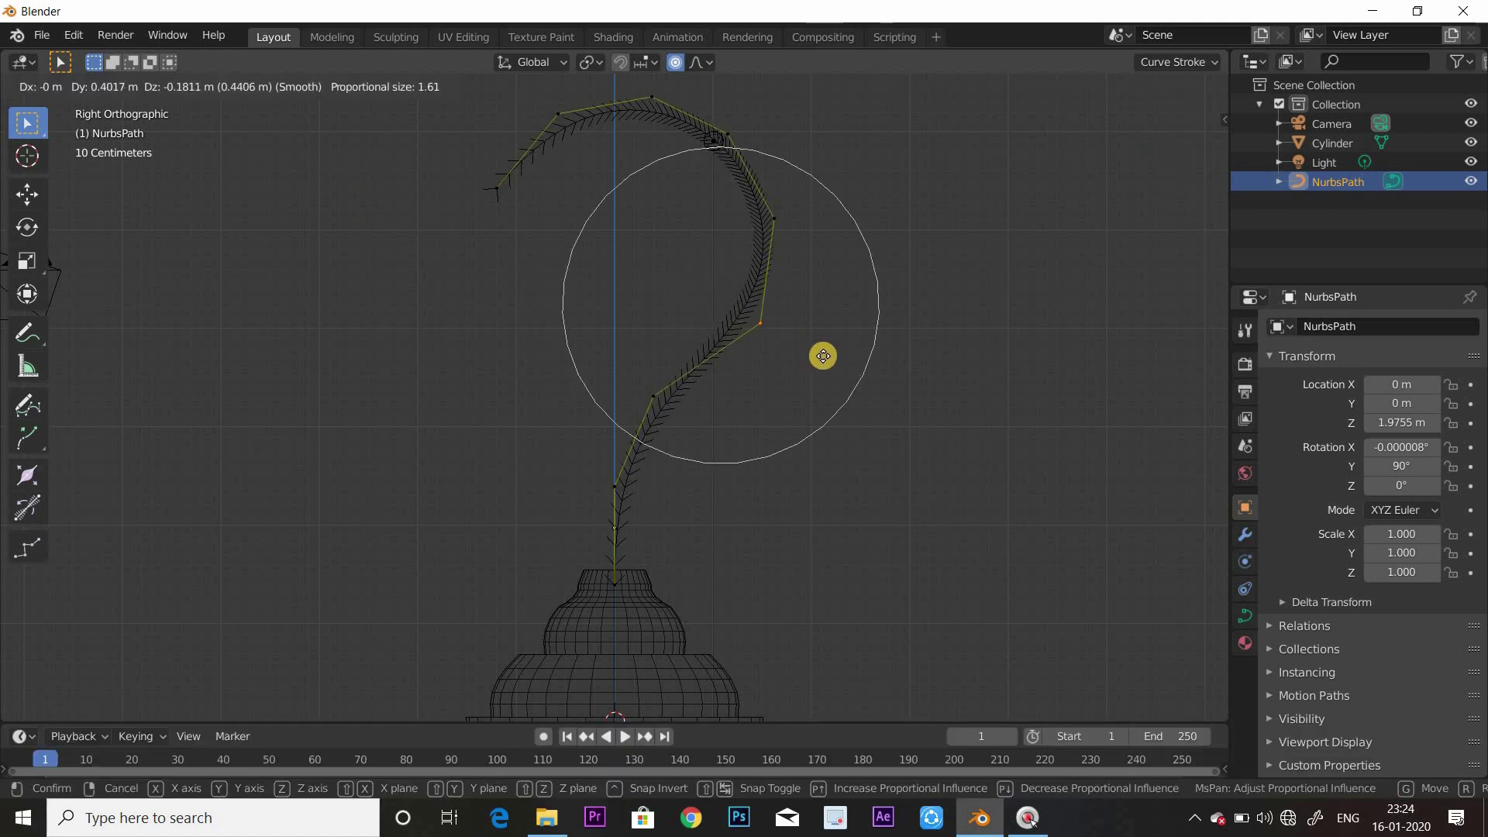
click(827, 356)
key(Tab)
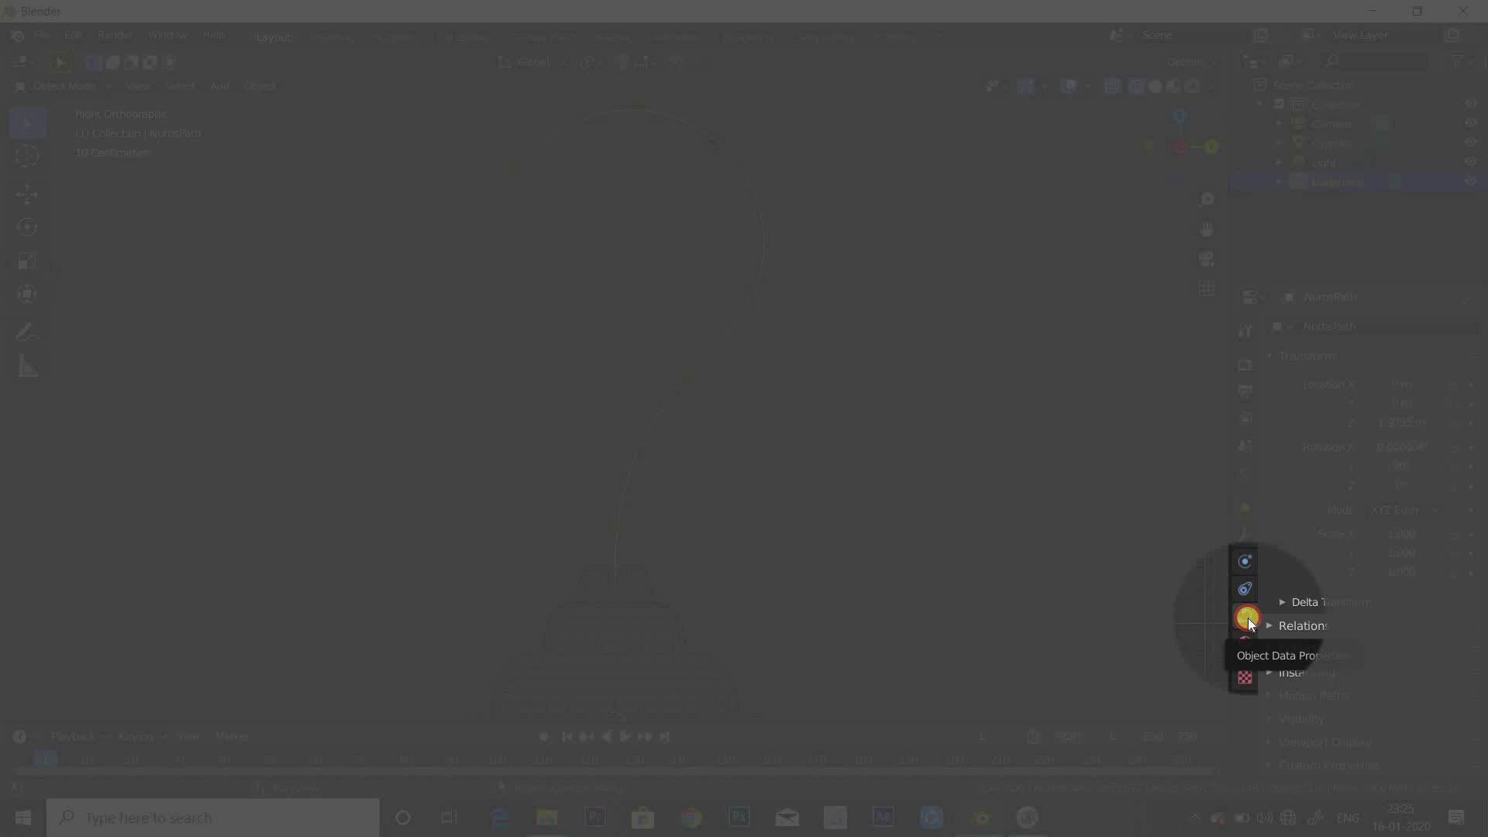
Thicken the path into a tube by setting its curve geometry bevel depth to 0.14 m
click(1248, 617)
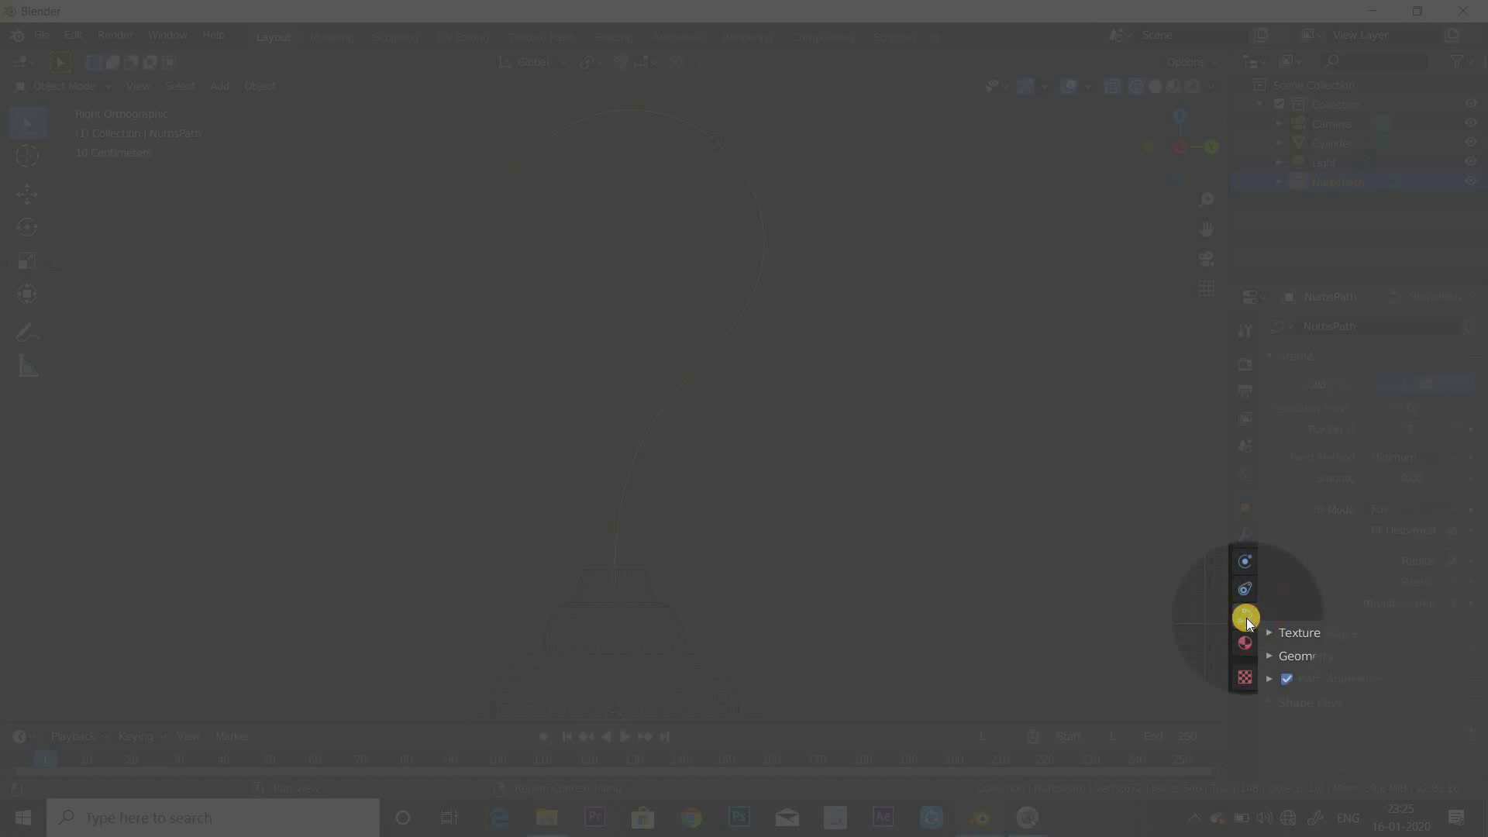
scroll(1330, 671, down, 2)
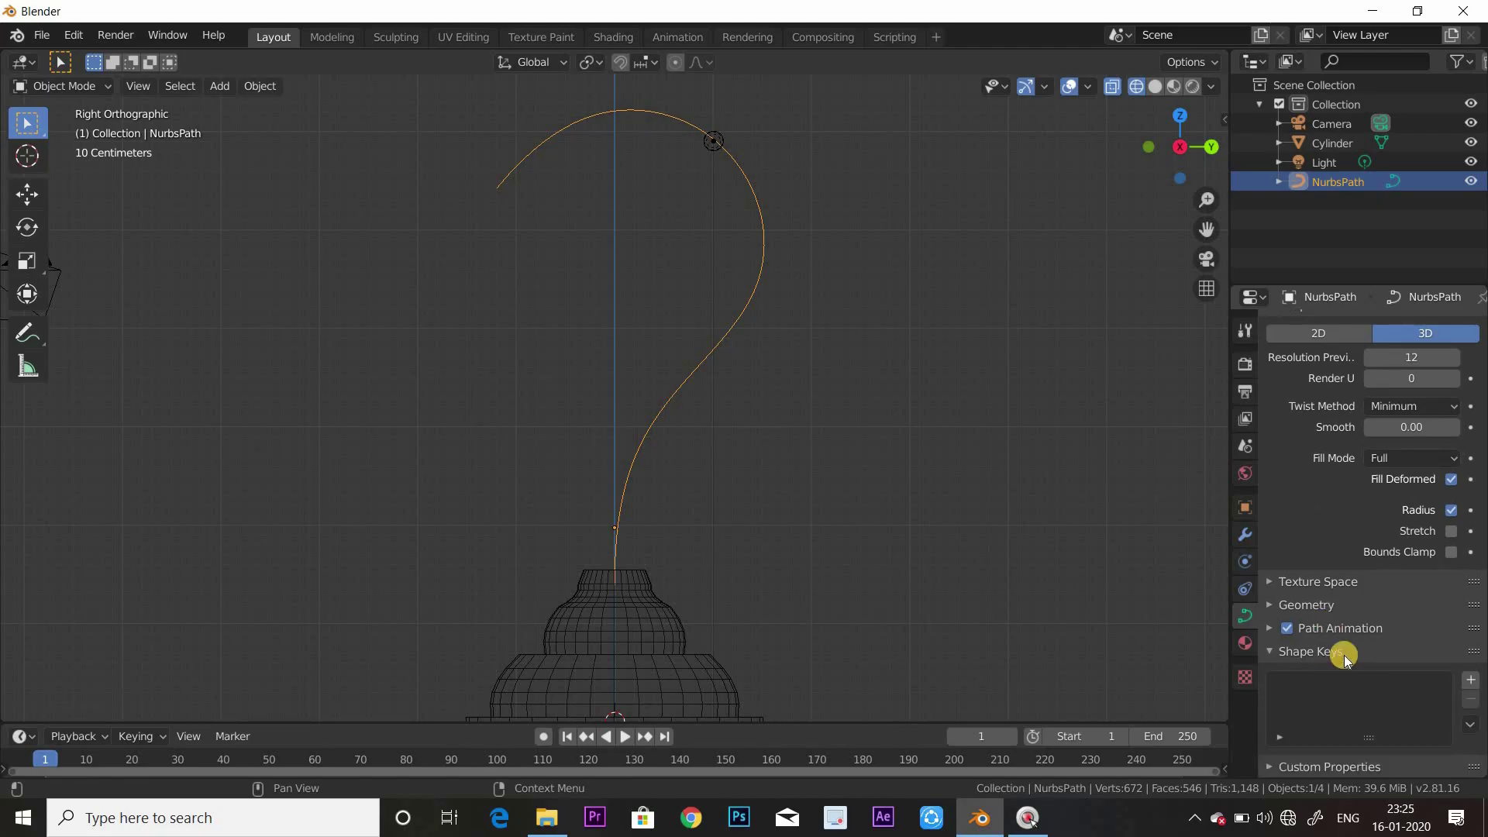
click(1291, 612)
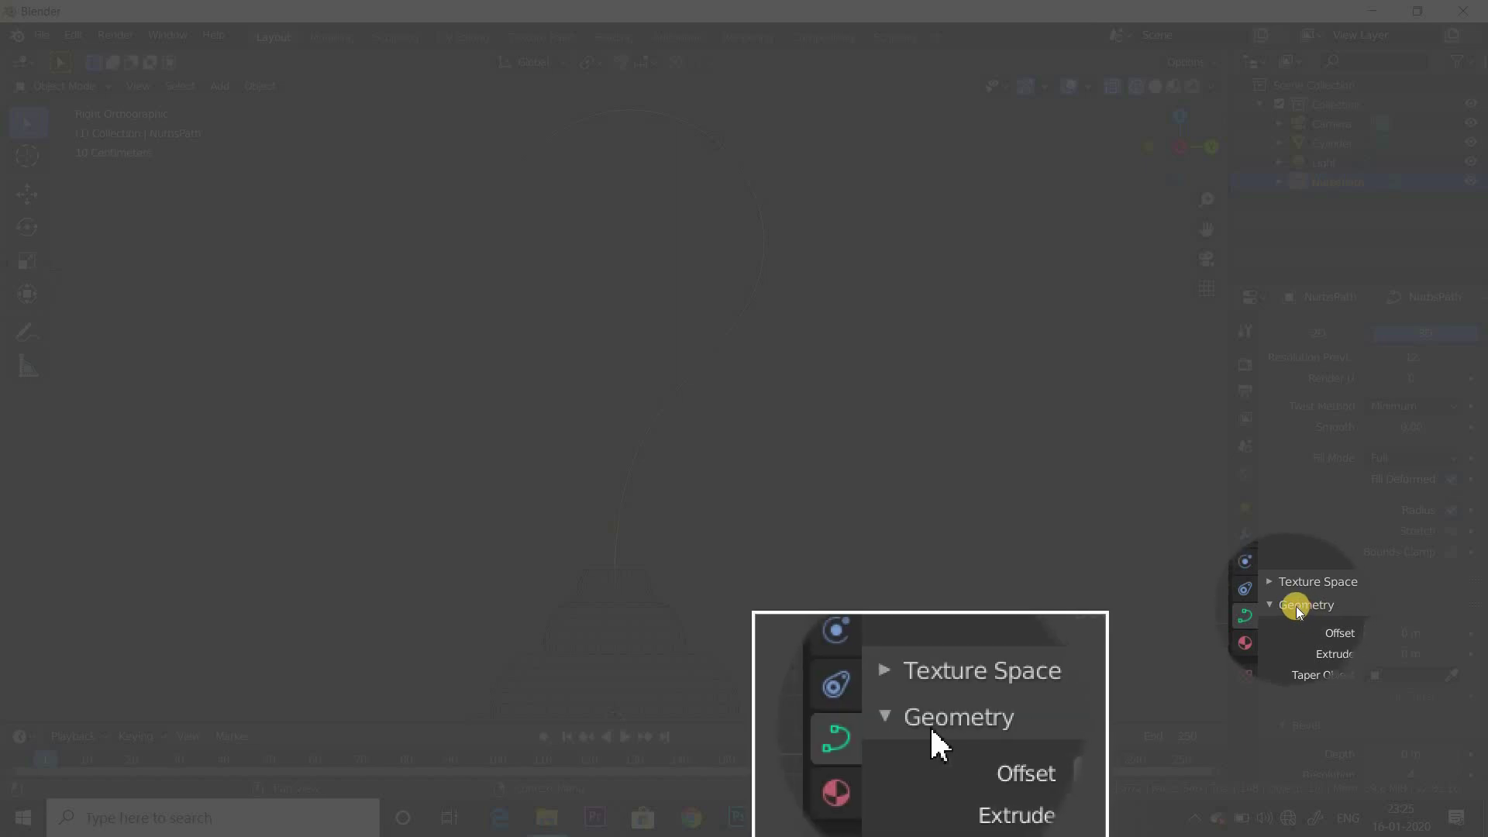
scroll(1372, 715, up, 1)
scroll(1375, 719, down, 7)
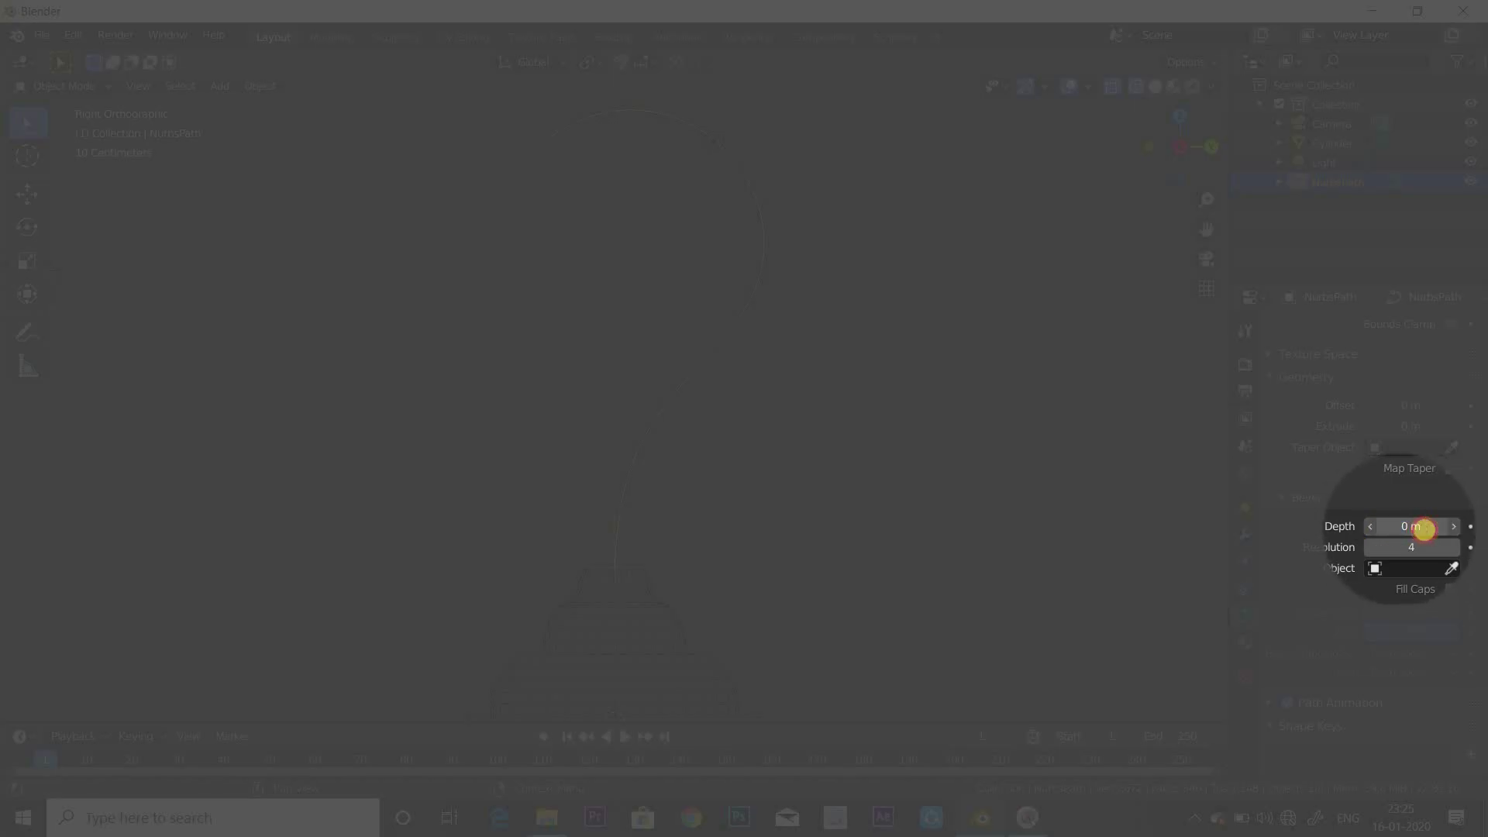
drag(1424, 530, 1397, 530)
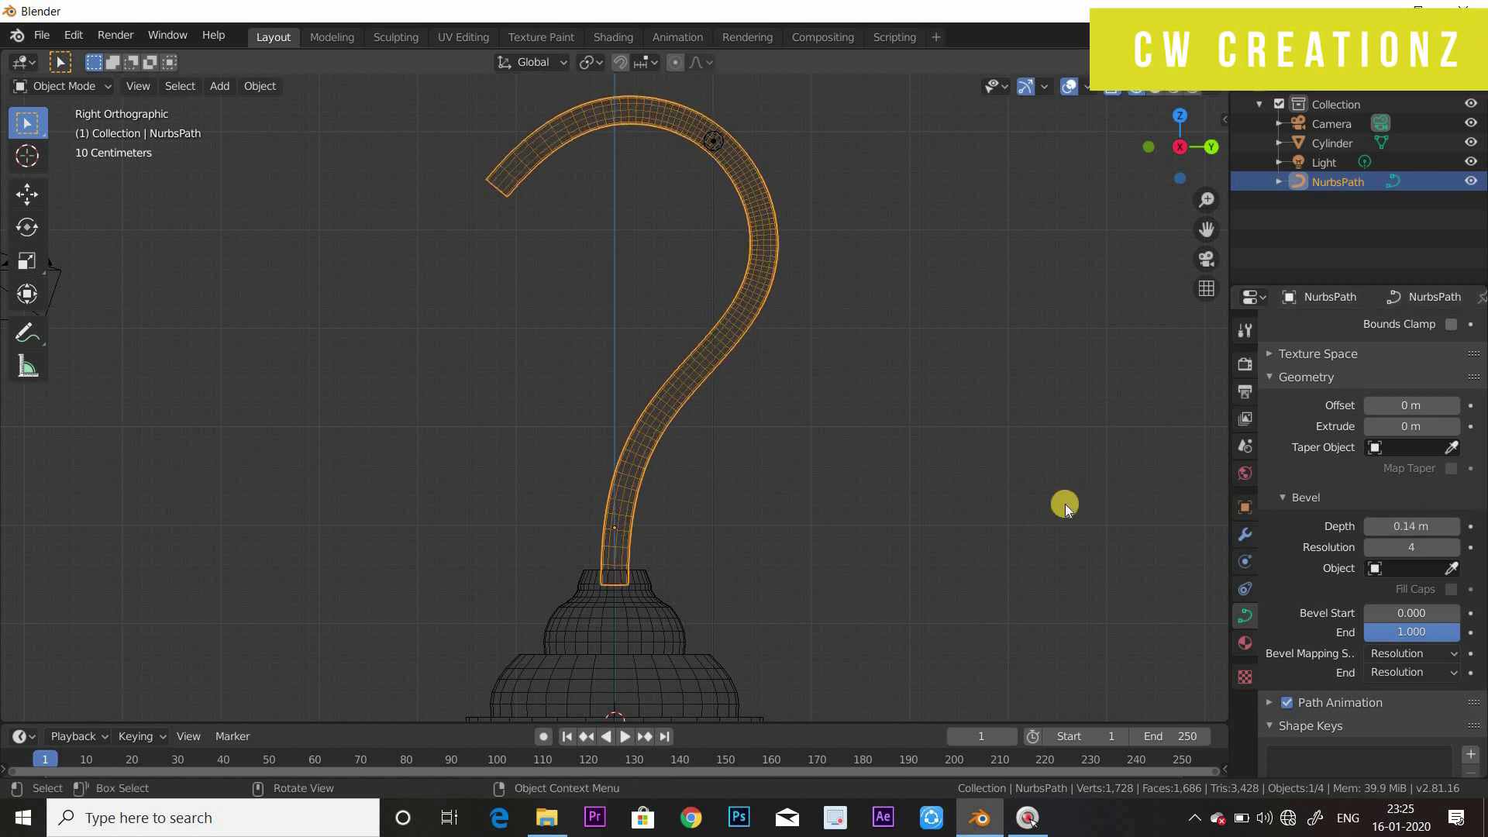
Switch to solid shading in right view and hide the arm path and the base cylinder
click(1159, 89)
click(933, 422)
scroll(892, 466, down, 2)
mouse_move(850, 504)
middle_down()
mouse_move(790, 522)
mouse_move(888, 407)
middle_up()
key(KP_3)
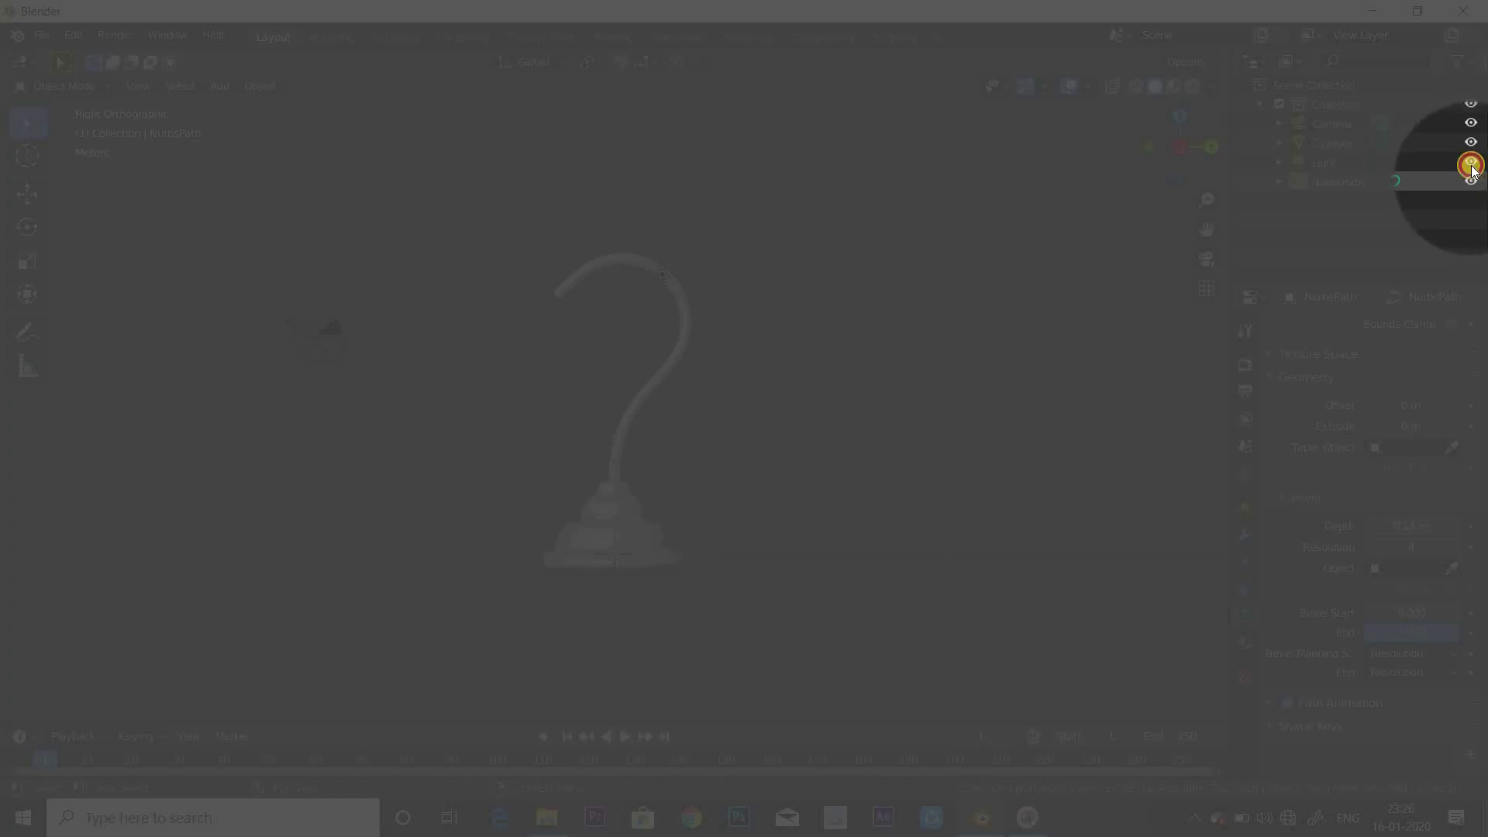
click(1471, 178)
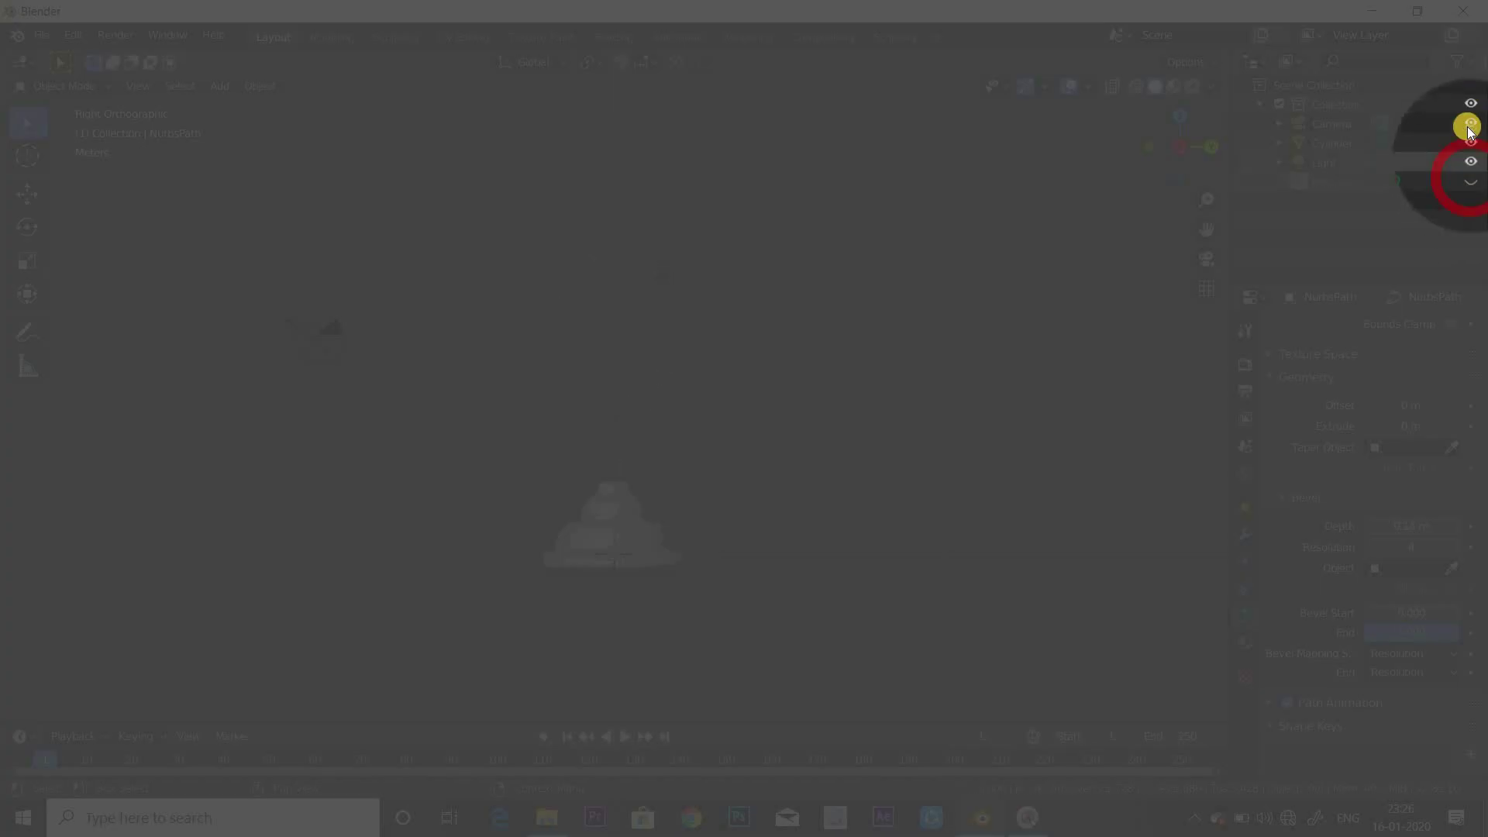
click(1471, 142)
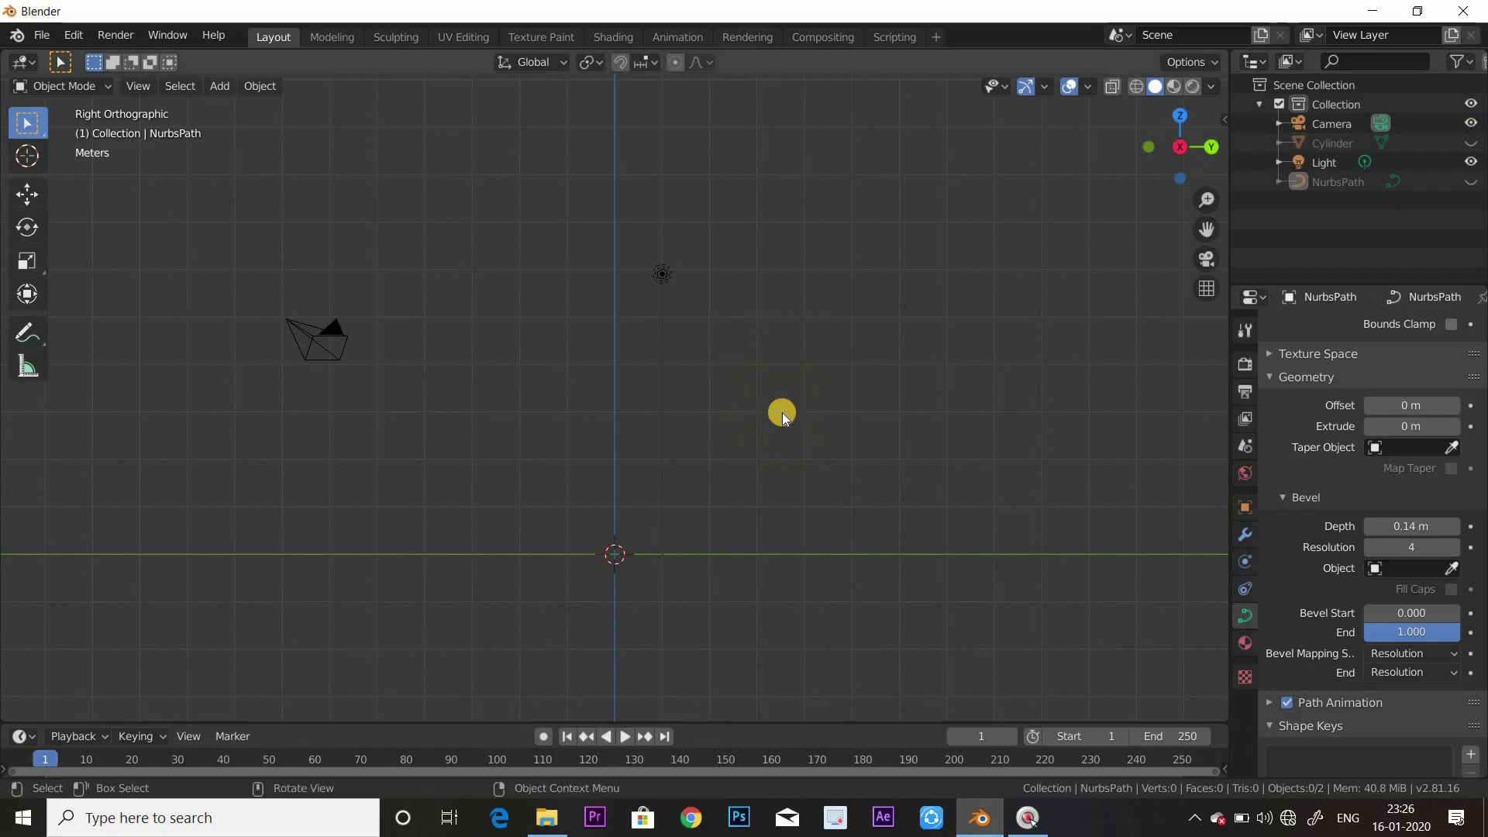
Add a UV sphere, raise it about 3.7 m along Z, and scale it up uniformly by about 1.6
key(shift+a)
mouse_move(779, 388)
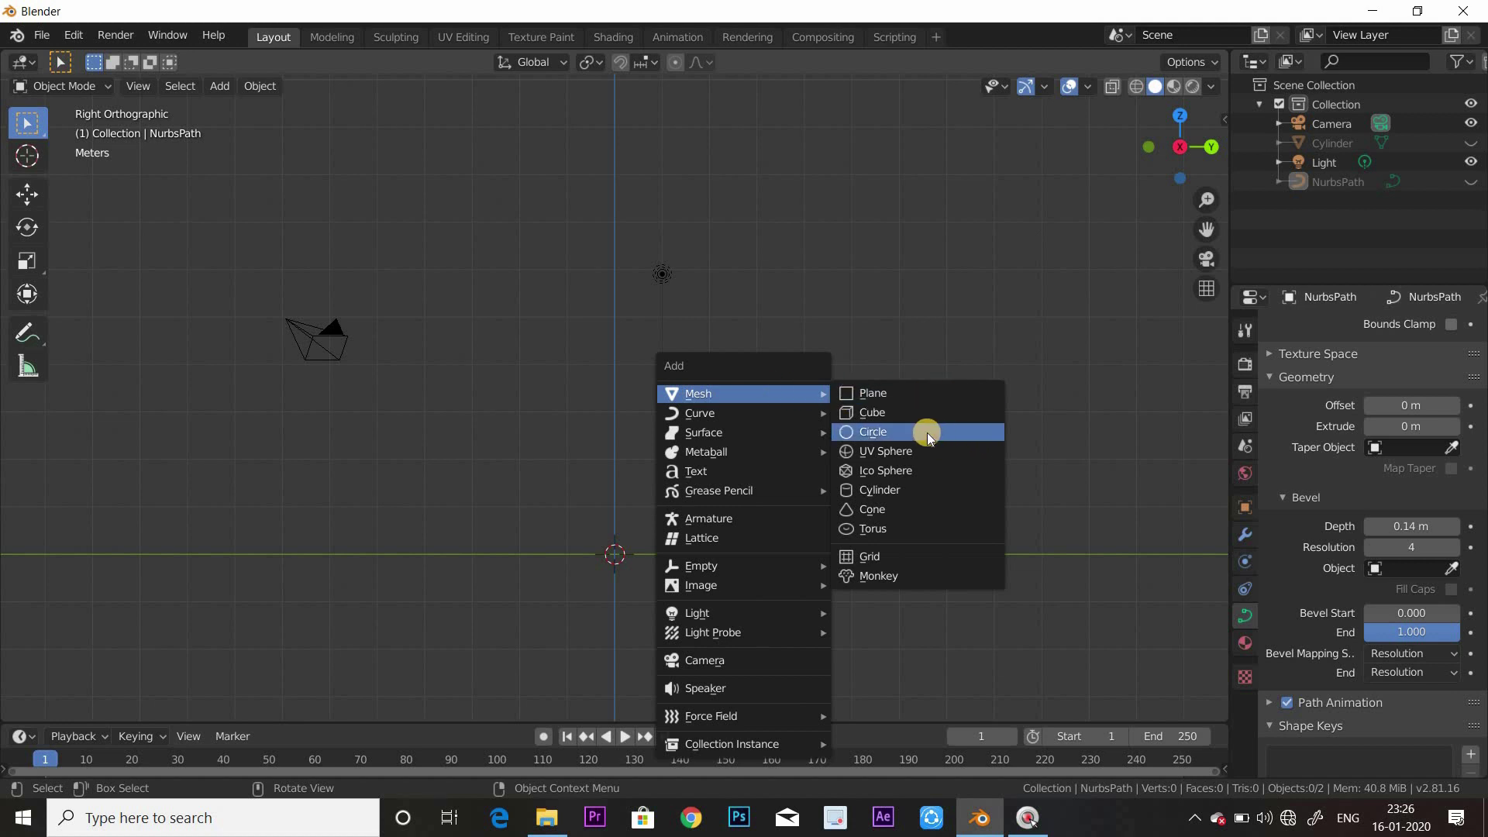
click(891, 453)
scroll(700, 578, up, 2)
scroll(700, 579, up, 1)
key(g)
key(z)
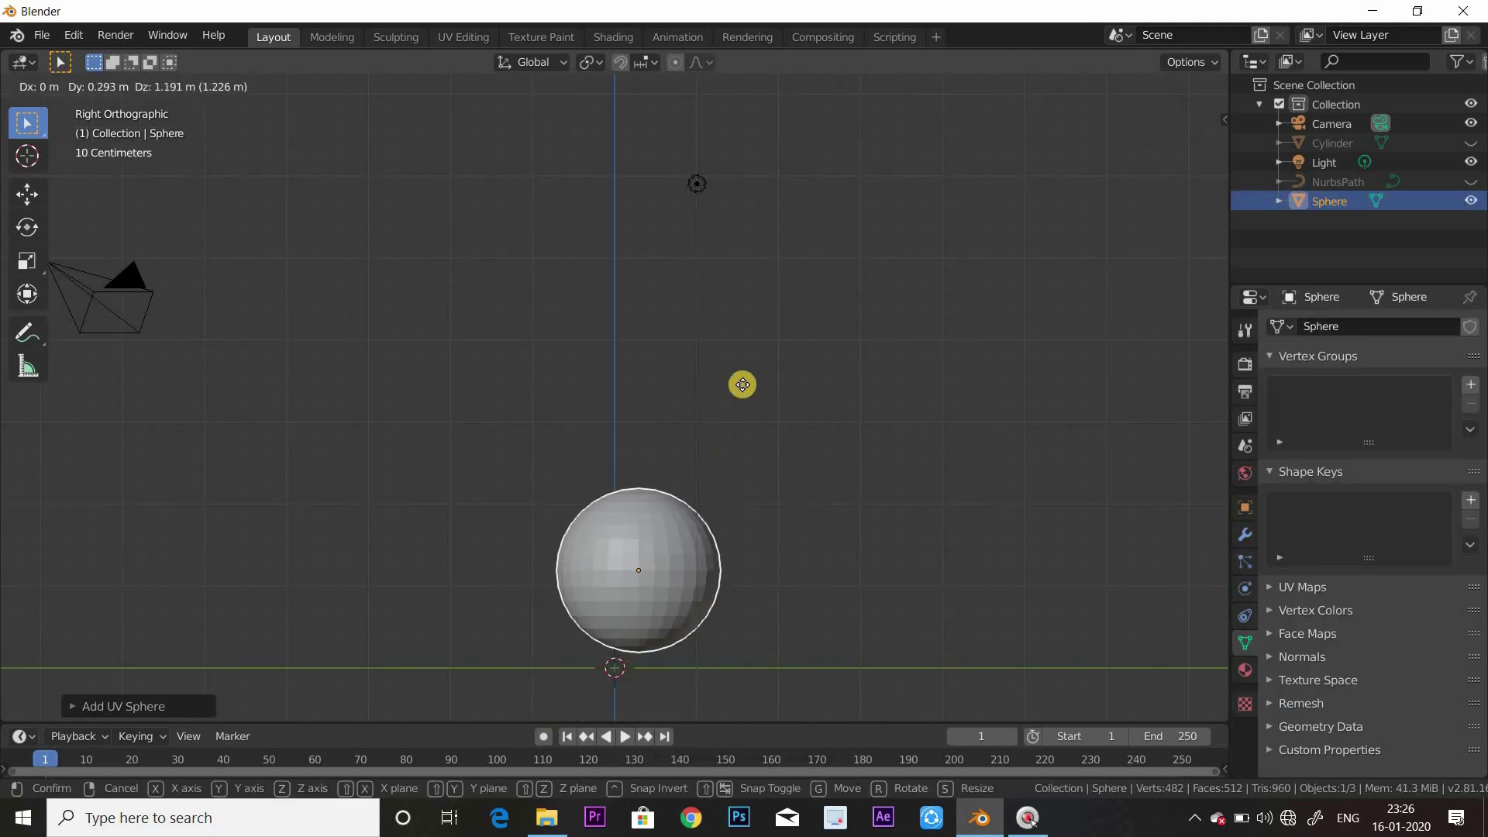
click(852, 385)
key(s)
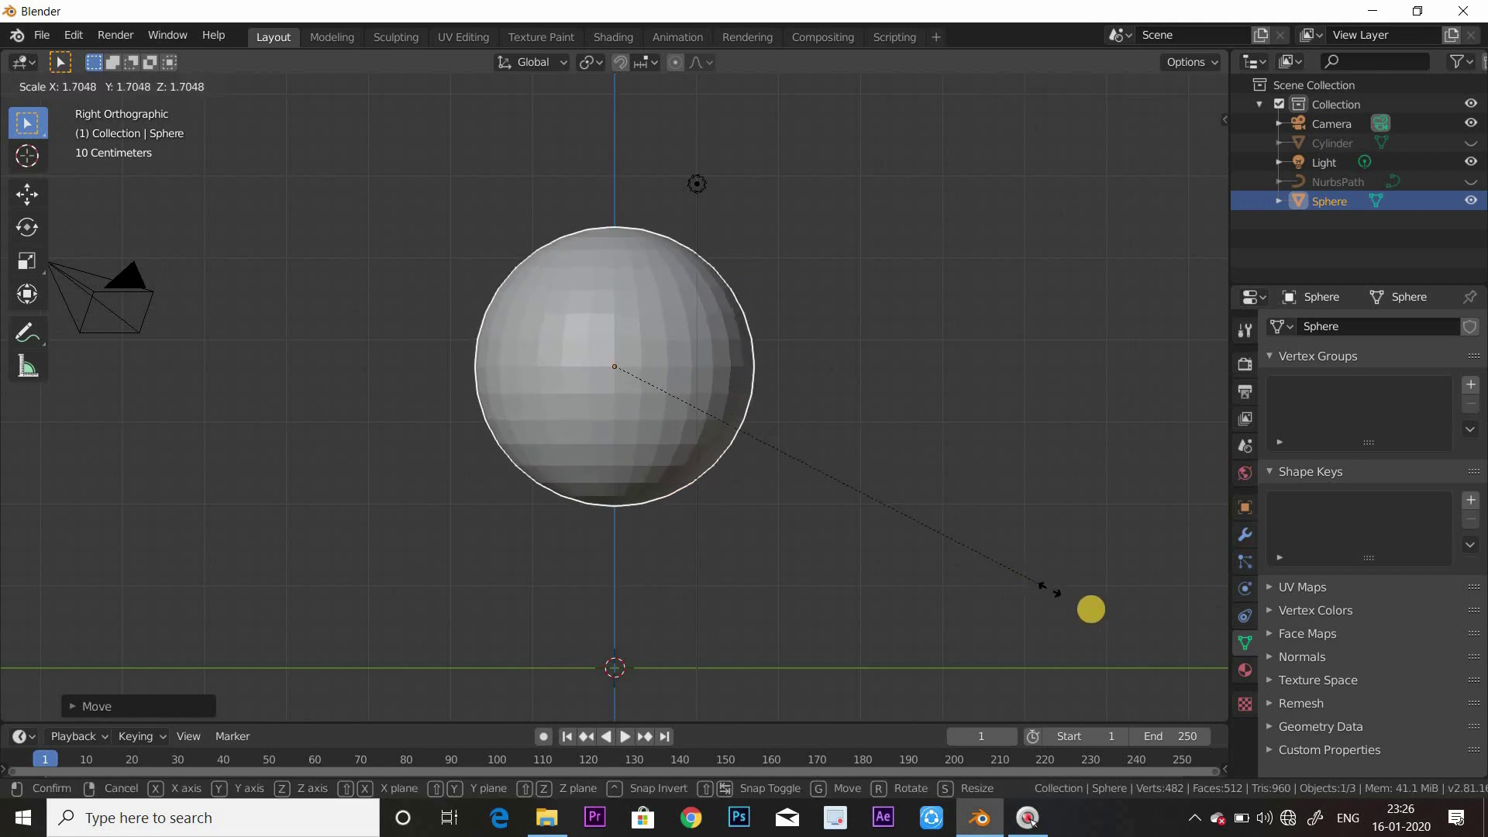
click(1027, 576)
scroll(560, 381, up, 1)
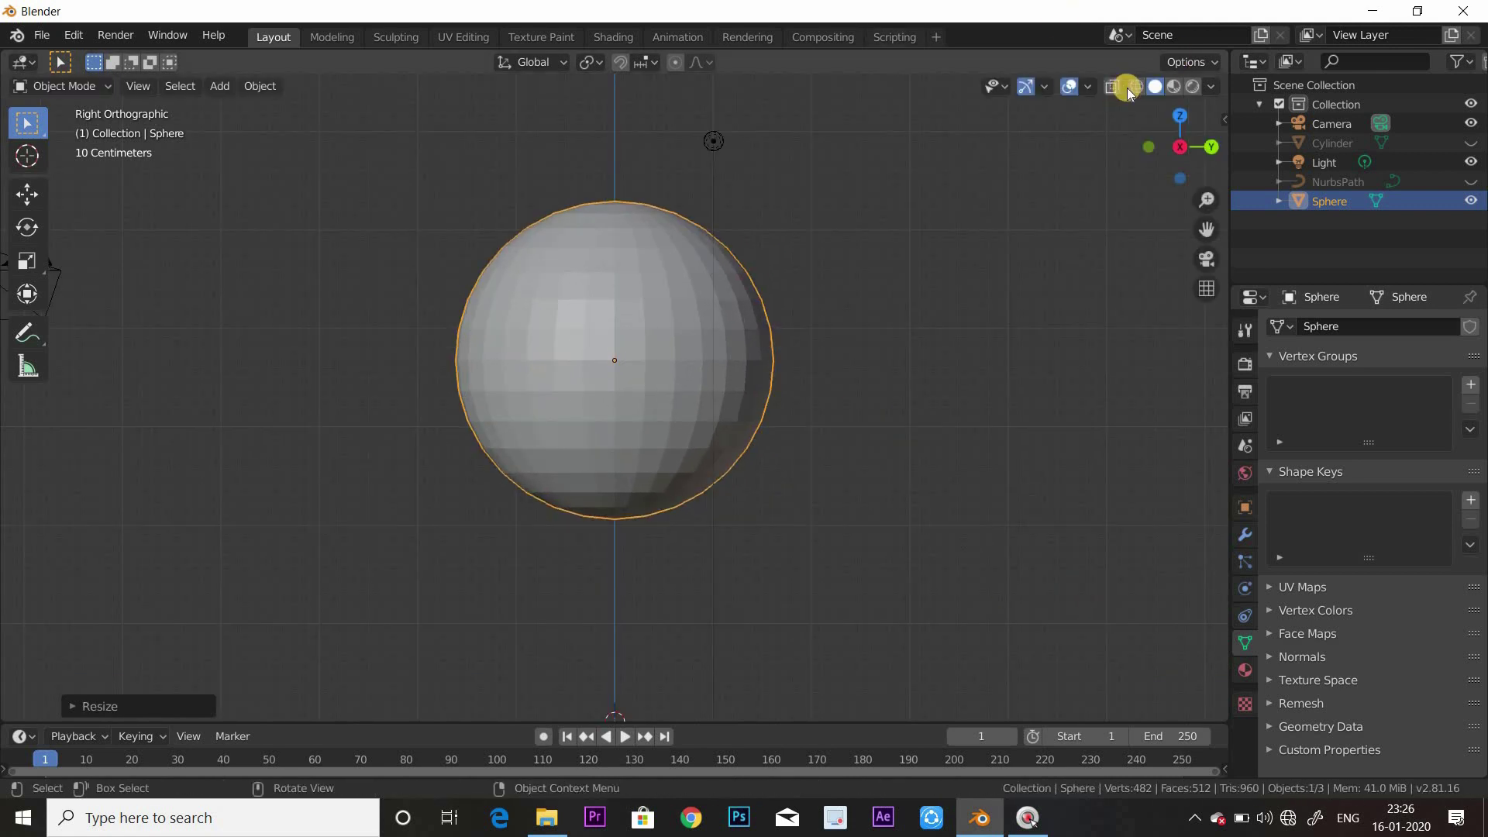
In Edit Mode with X-ray on, delete the faces of the sphere's upper half and return to Object Mode
key(Tab)
scroll(804, 353, up, 2)
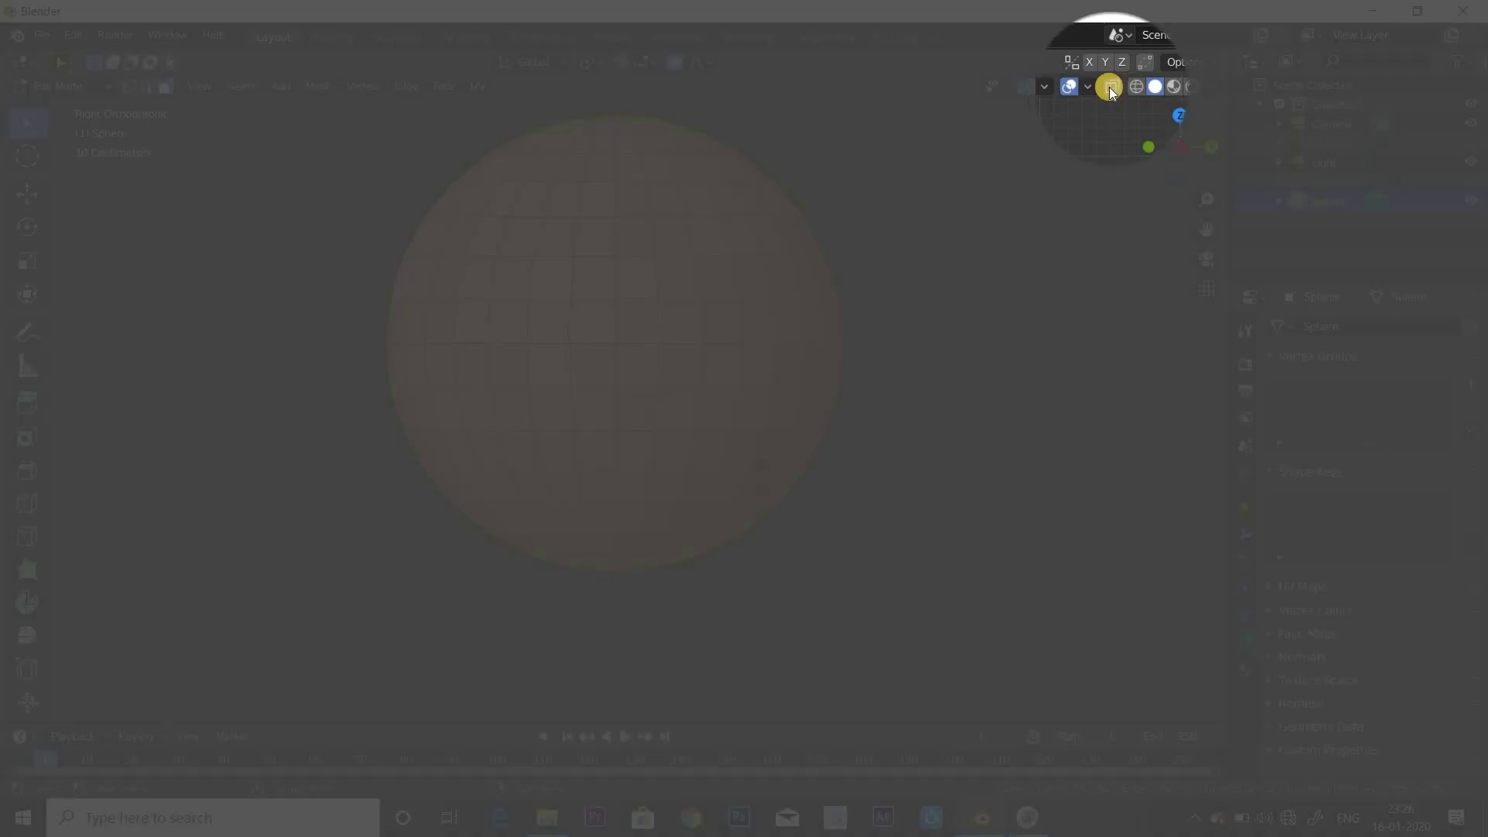
click(1111, 87)
scroll(448, 154, down, 1)
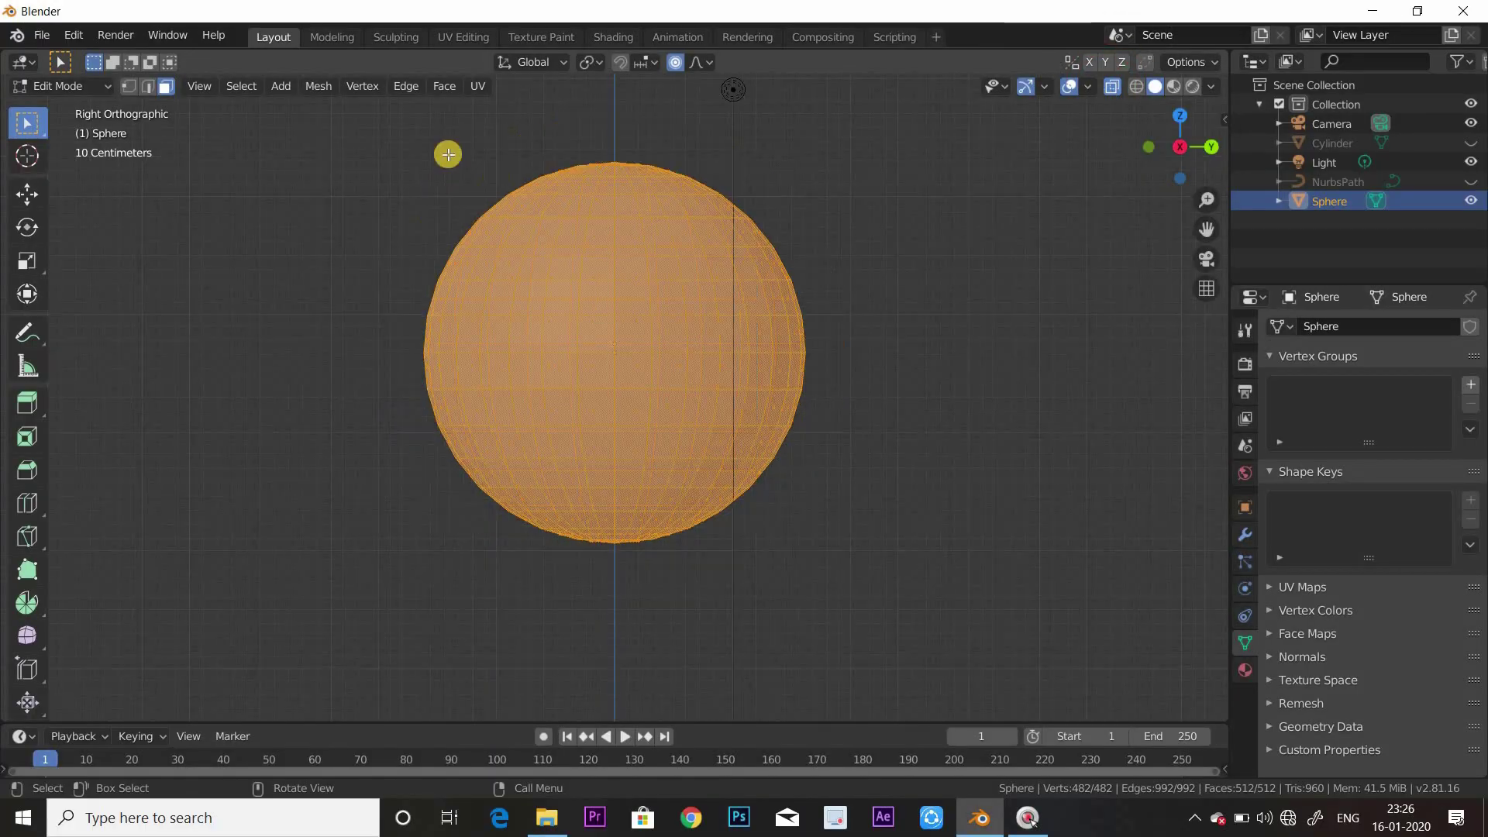
drag(369, 112, 930, 339)
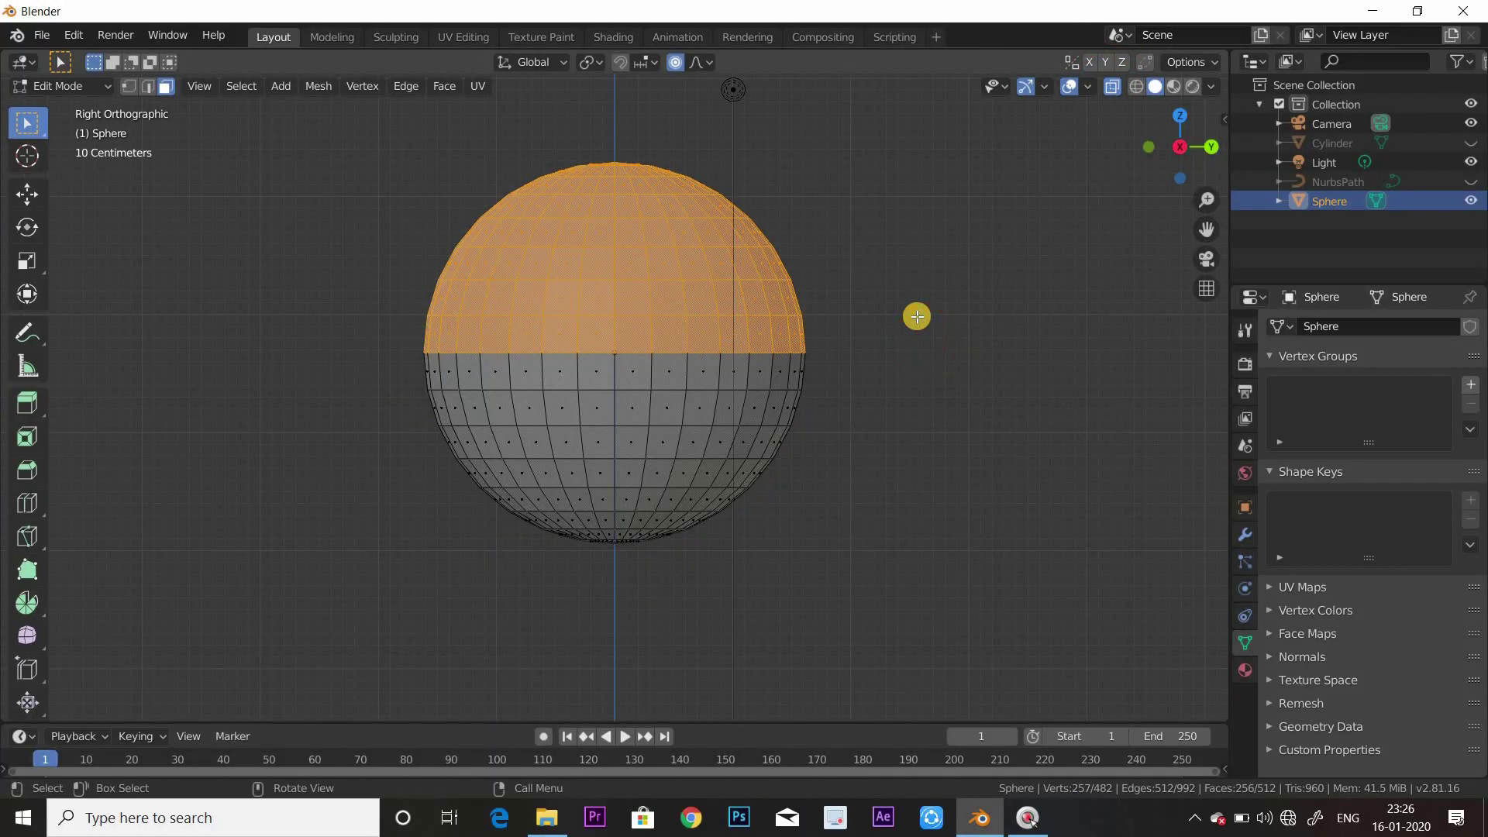
key(x)
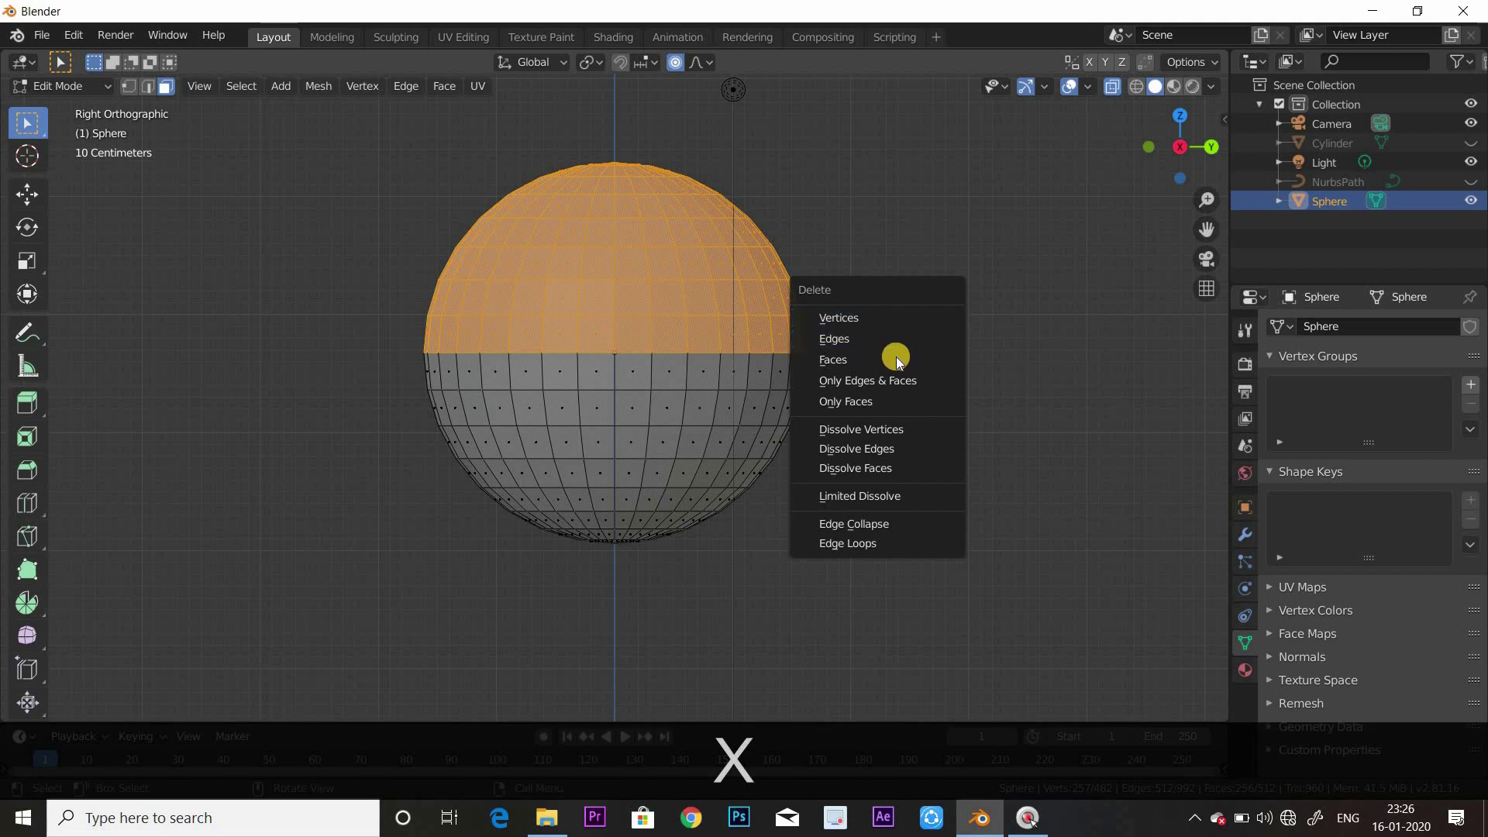
click(896, 356)
key(Tab)
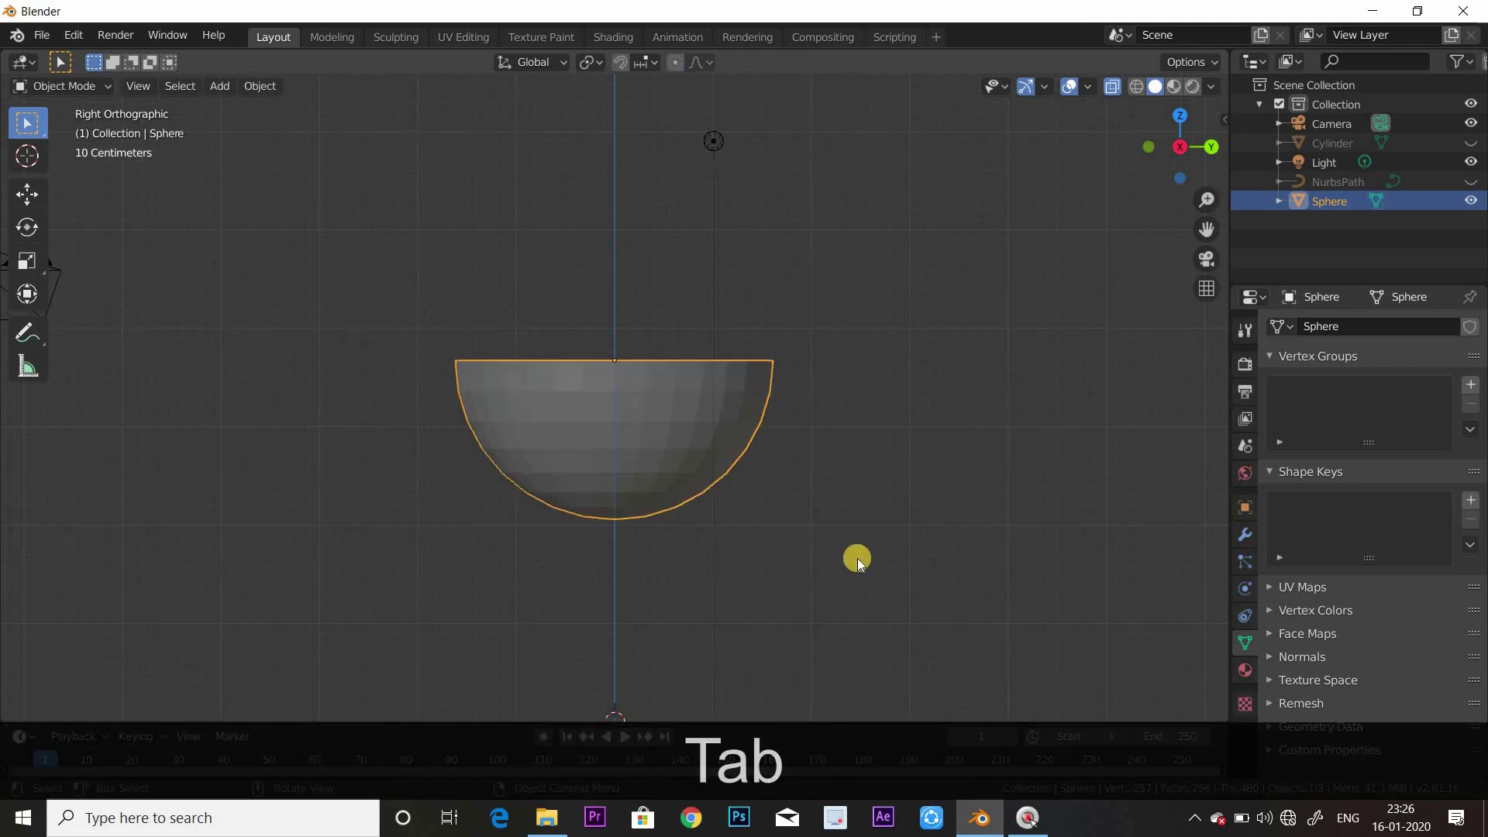
Stretch the half sphere along Z by about 1.8 to form a deep lampshade
key(s)
key(z)
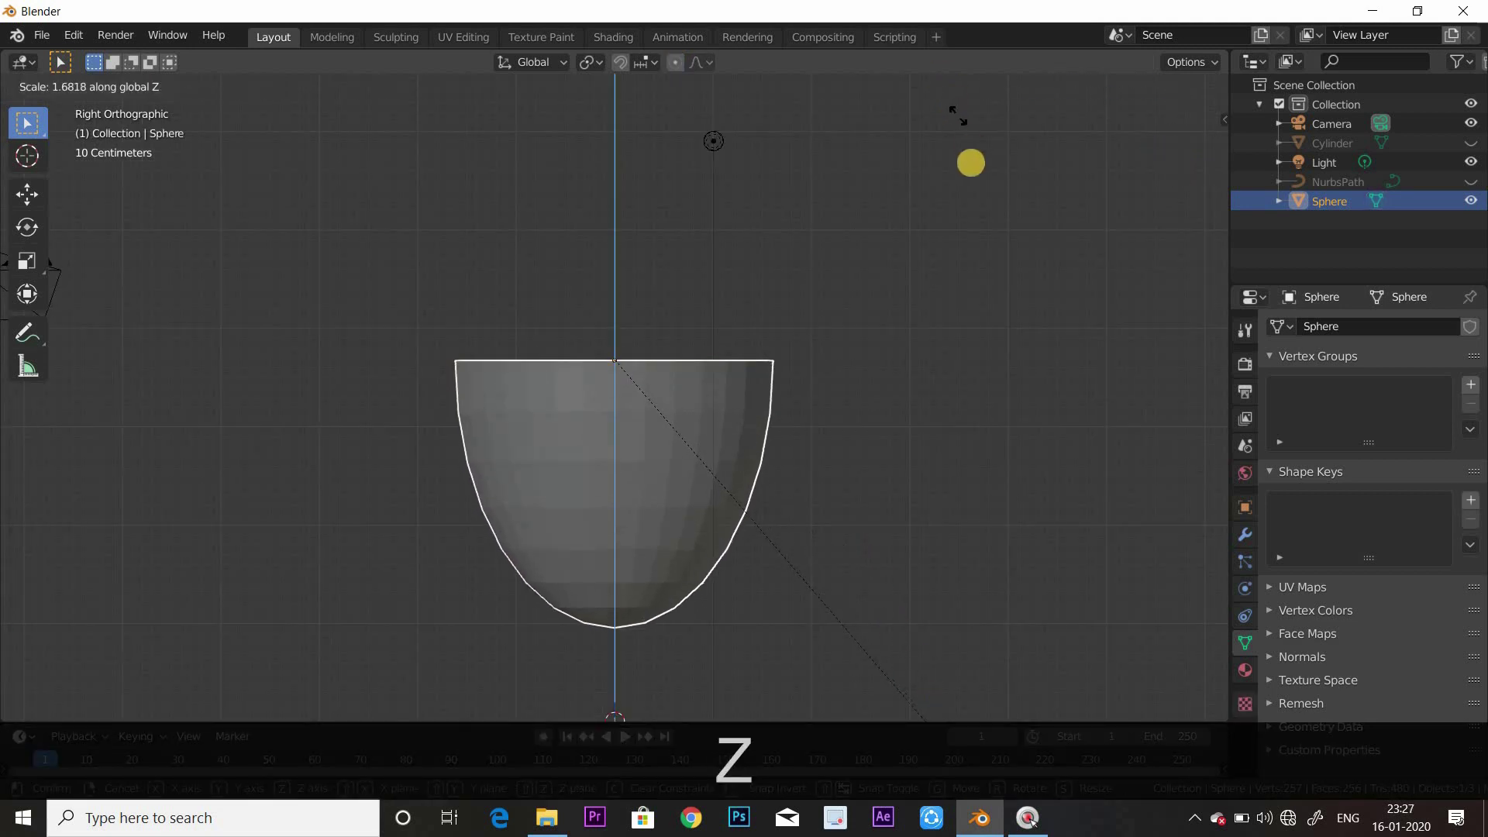
click(970, 132)
Unhide the arm path and base cylinder, and raise the lampshade about 3.6 m along Z in right view
middle_drag(1049, 455, 705, 462)
click(1471, 181)
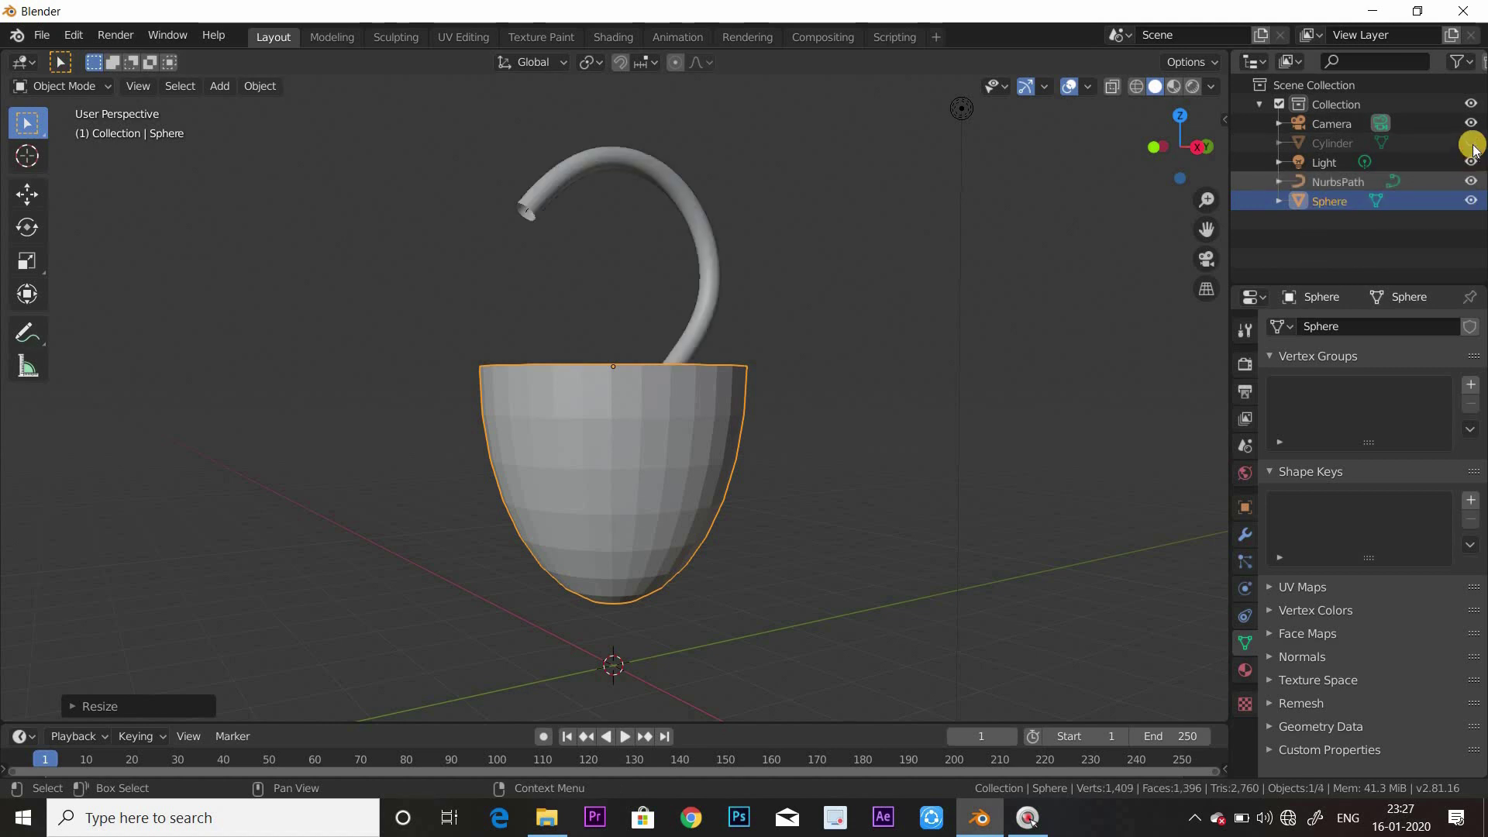
click(1472, 143)
key(KP_3)
key(g)
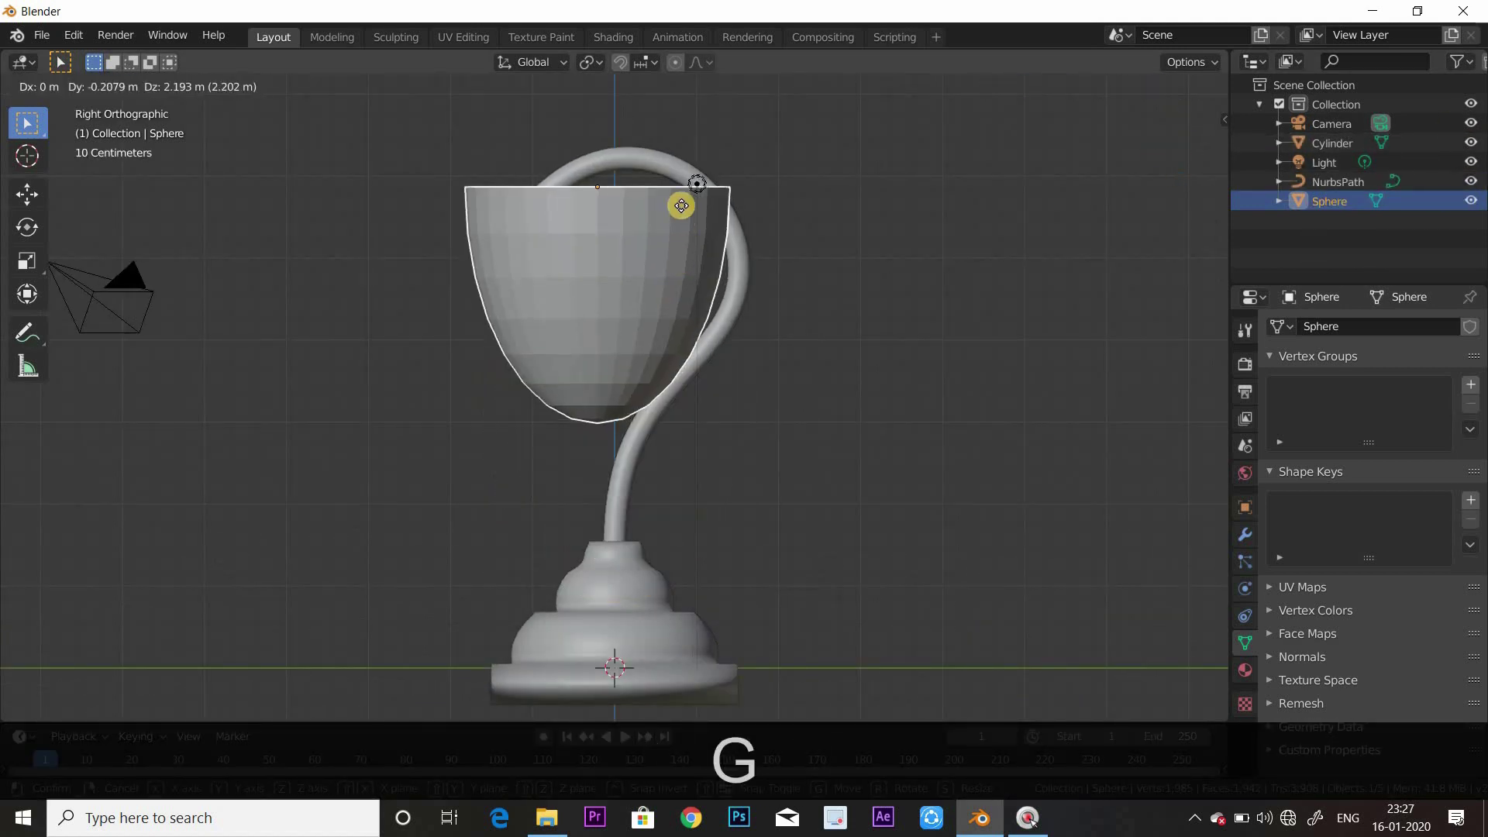
key(z)
click(828, 395)
In wireframe, rotate the lampshade about -136 degrees and move it about -2.9 m in Y and -3.8 m in Z to the arm's end
shift+middle_drag(827, 396, 860, 514)
click(1138, 86)
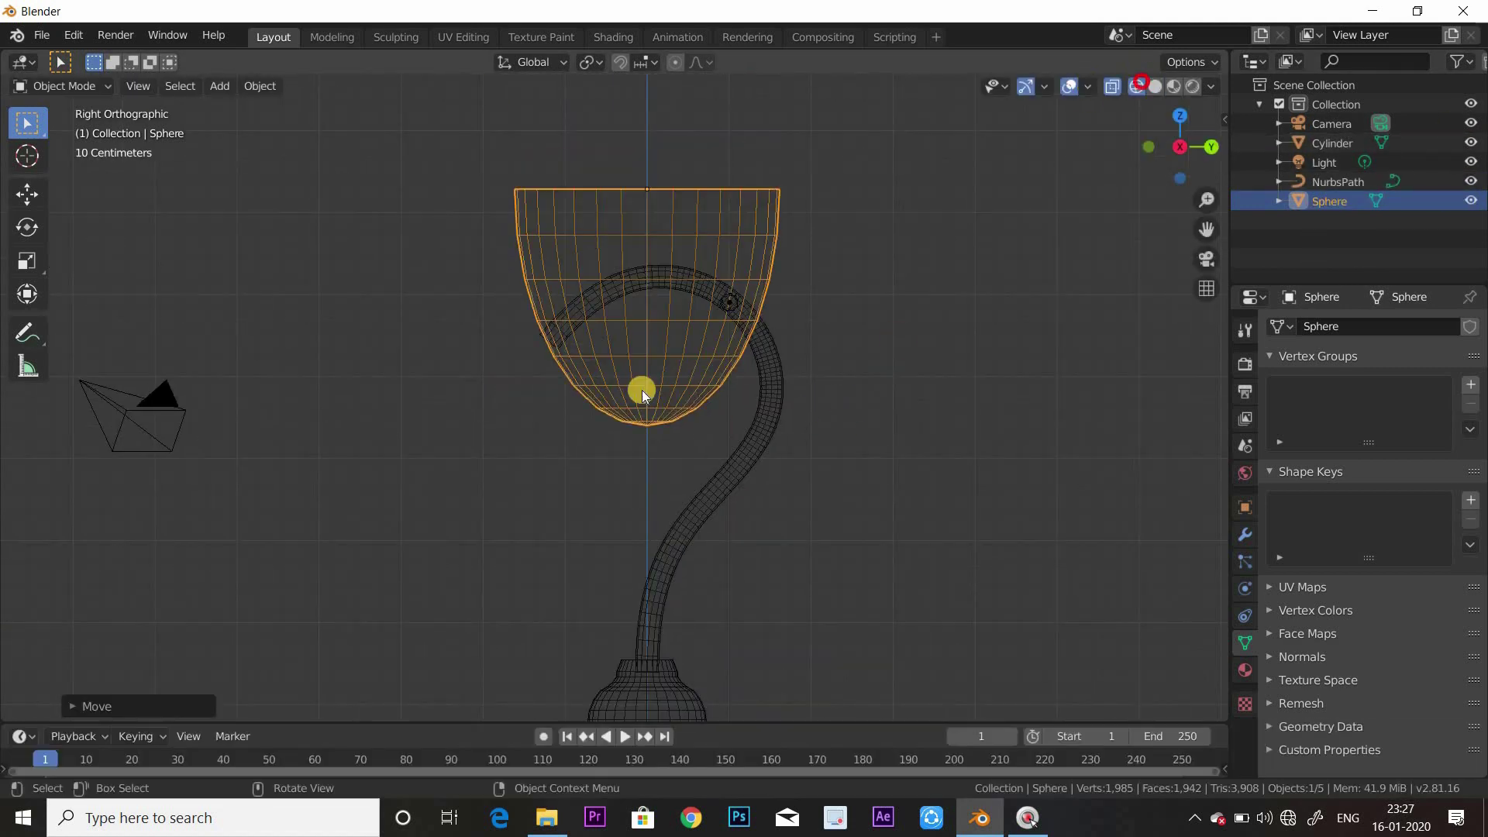
key(r)
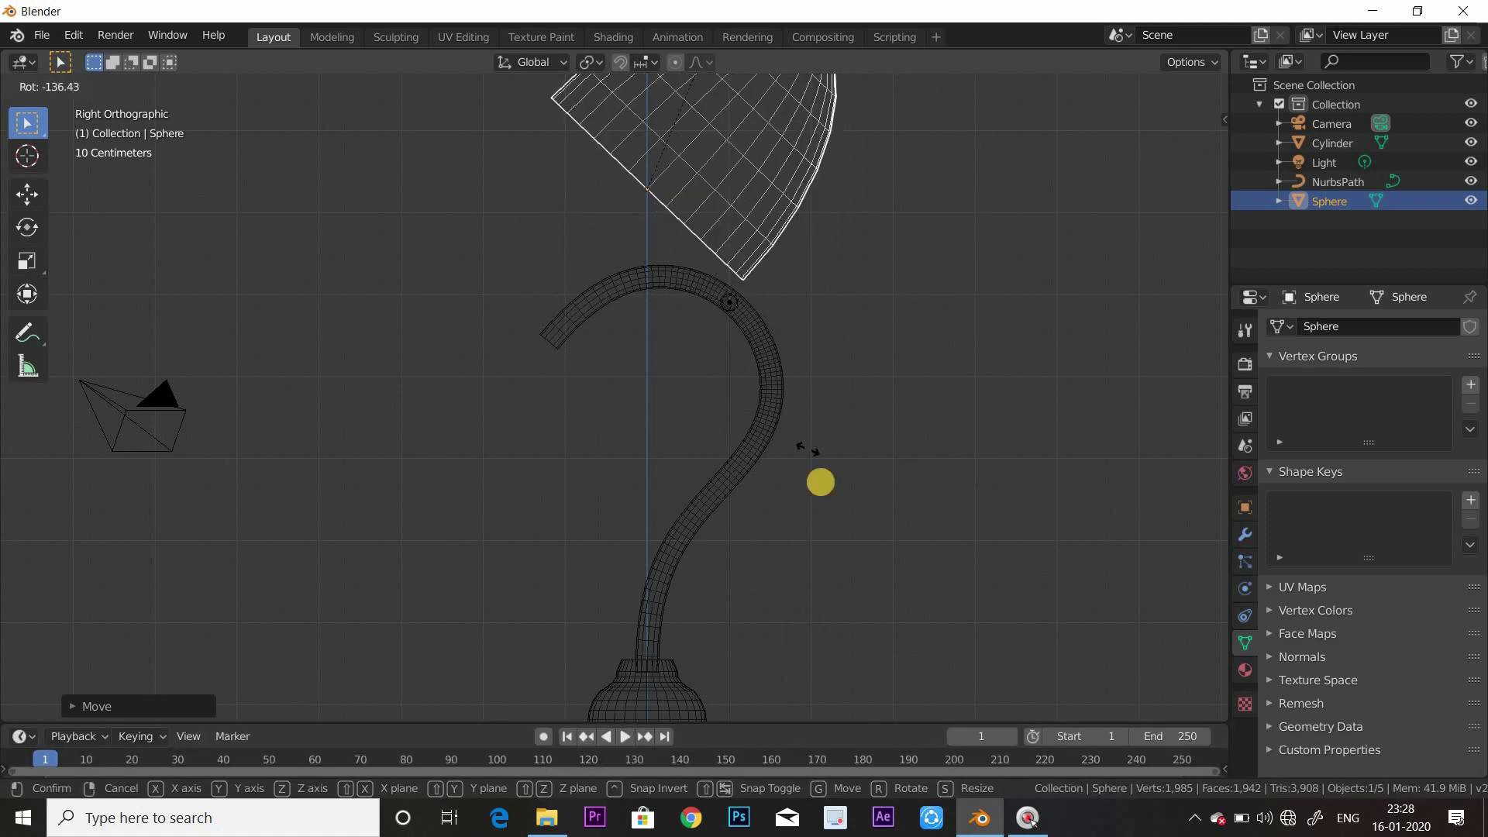
click(816, 436)
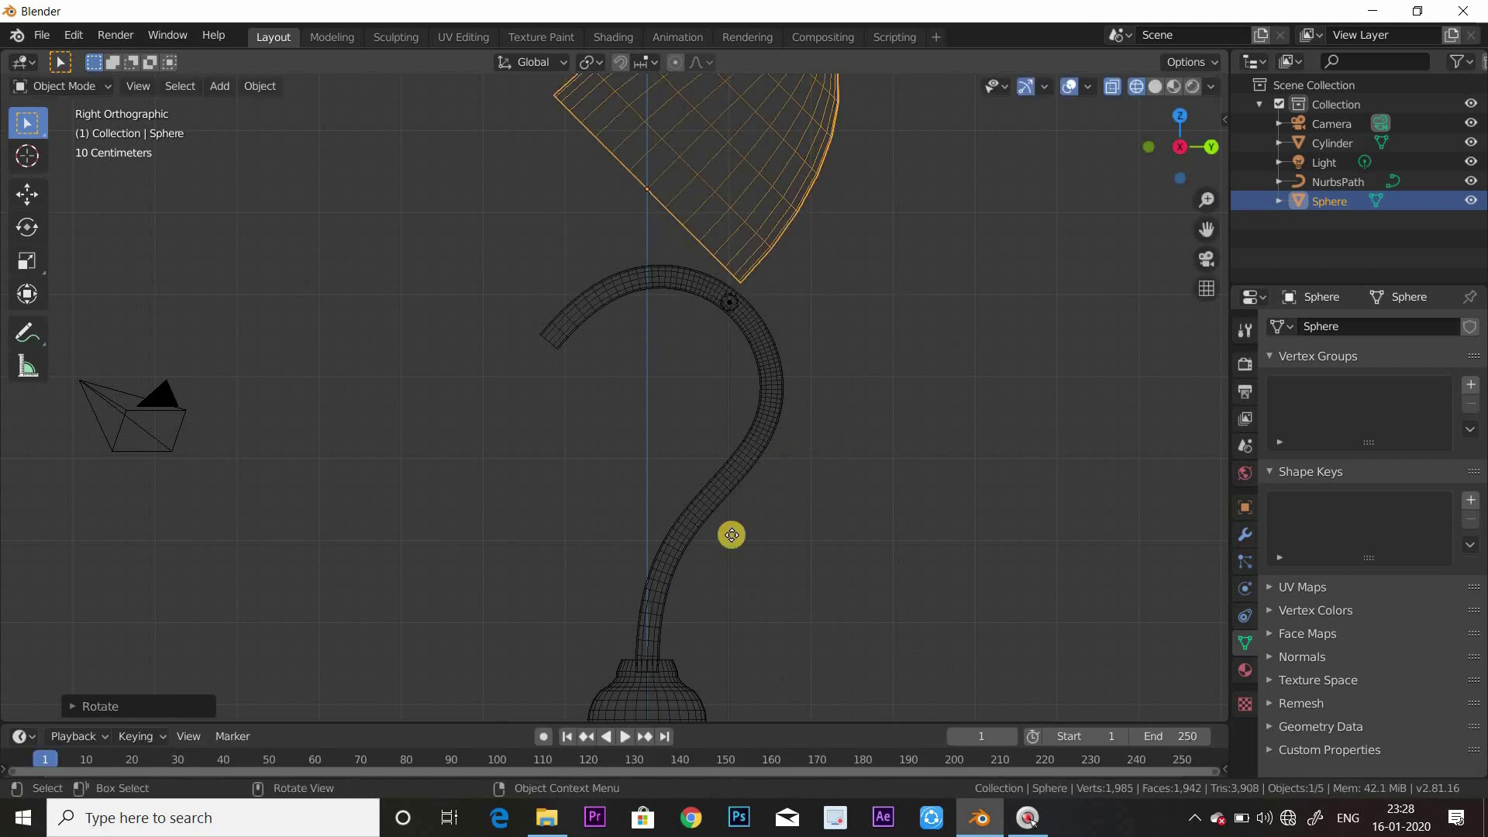
key(g)
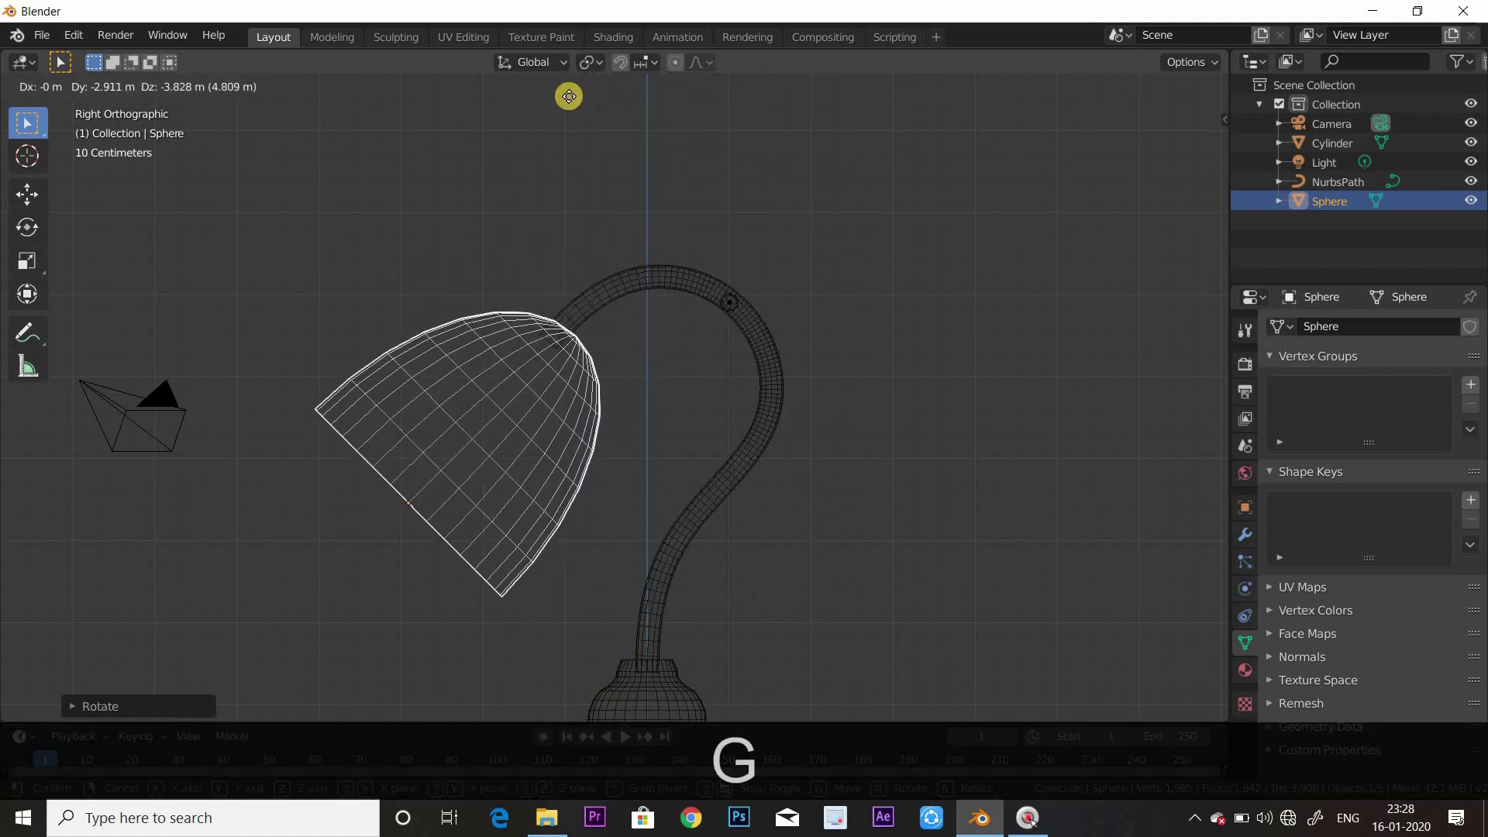
click(568, 97)
Fine-tune the lampshade's tilt and position so its closed tip overlaps the free end of the curved arm
key(r)
click(672, 333)
key(g)
click(682, 347)
scroll(535, 402, up, 2)
key(g)
click(515, 436)
scroll(640, 420, down, 1)
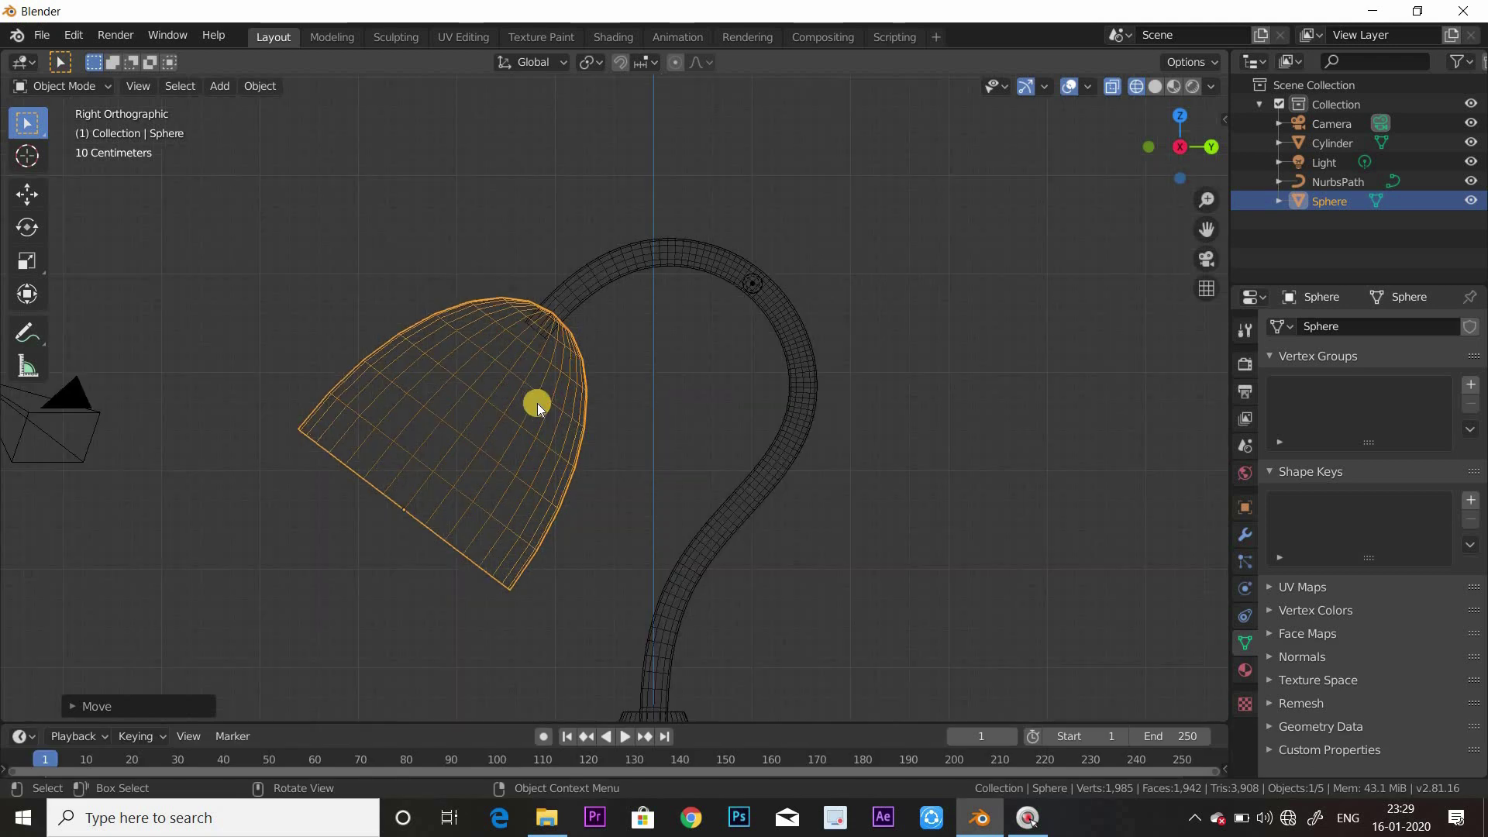
key(g)
click(535, 400)
middle_drag(774, 406, 789, 320)
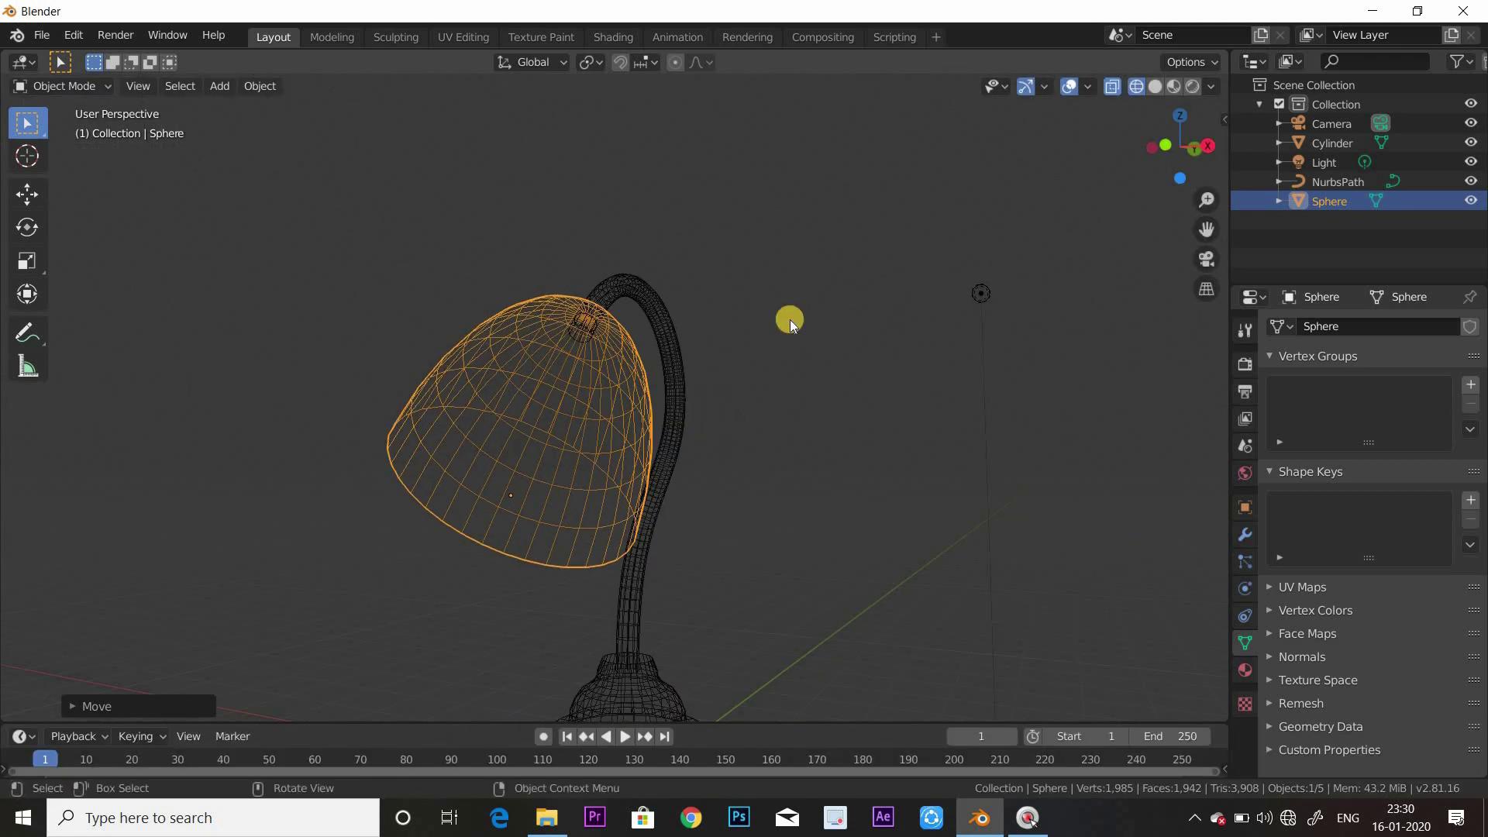
Return to solid display and apply Shade Smooth to the lampshade
click(1152, 86)
key(Tab)
key(Tab)
right_click(560, 403)
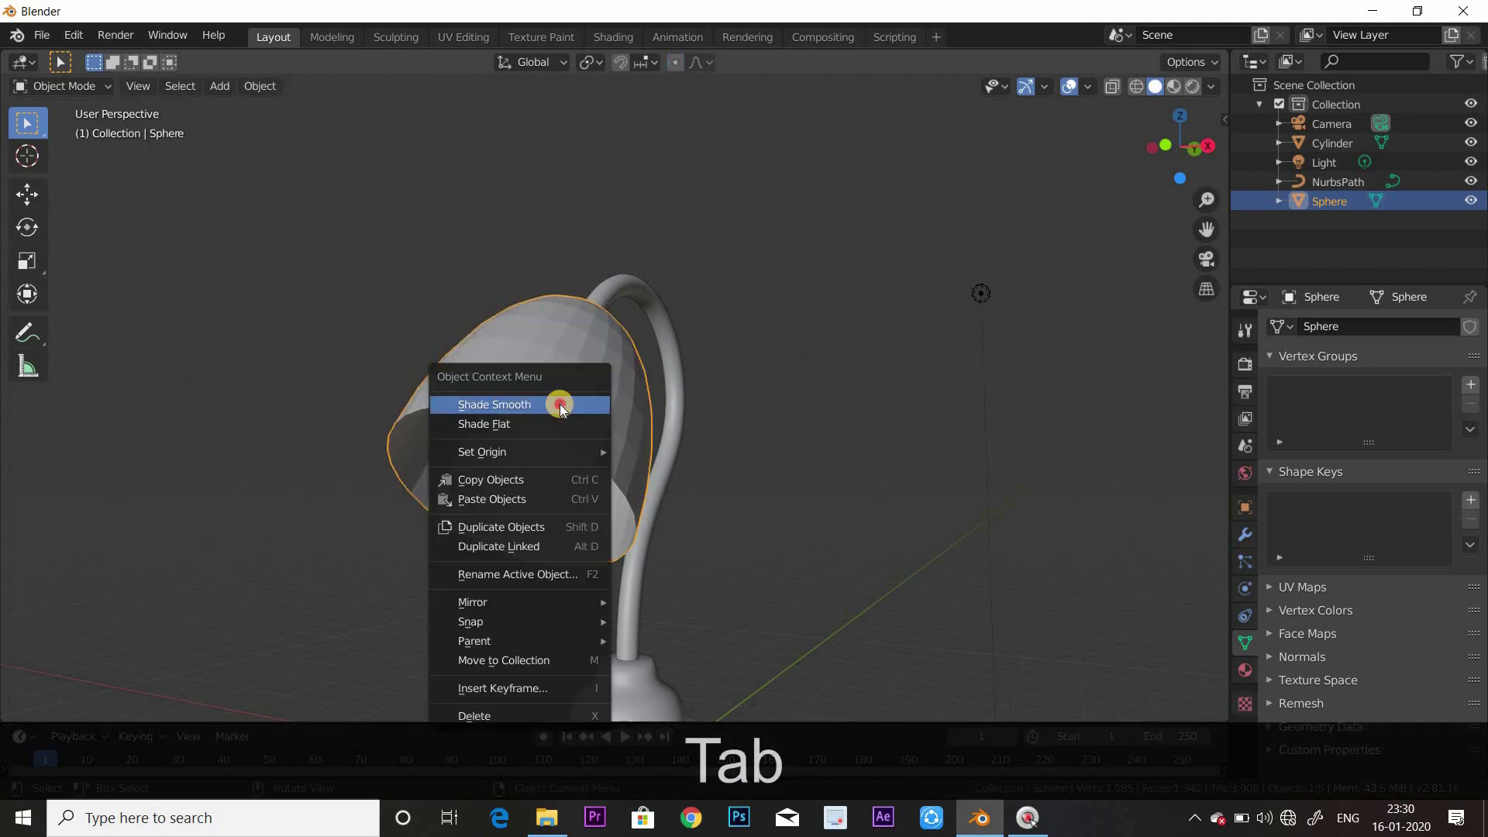
click(560, 403)
middle_drag(735, 392, 1204, 403)
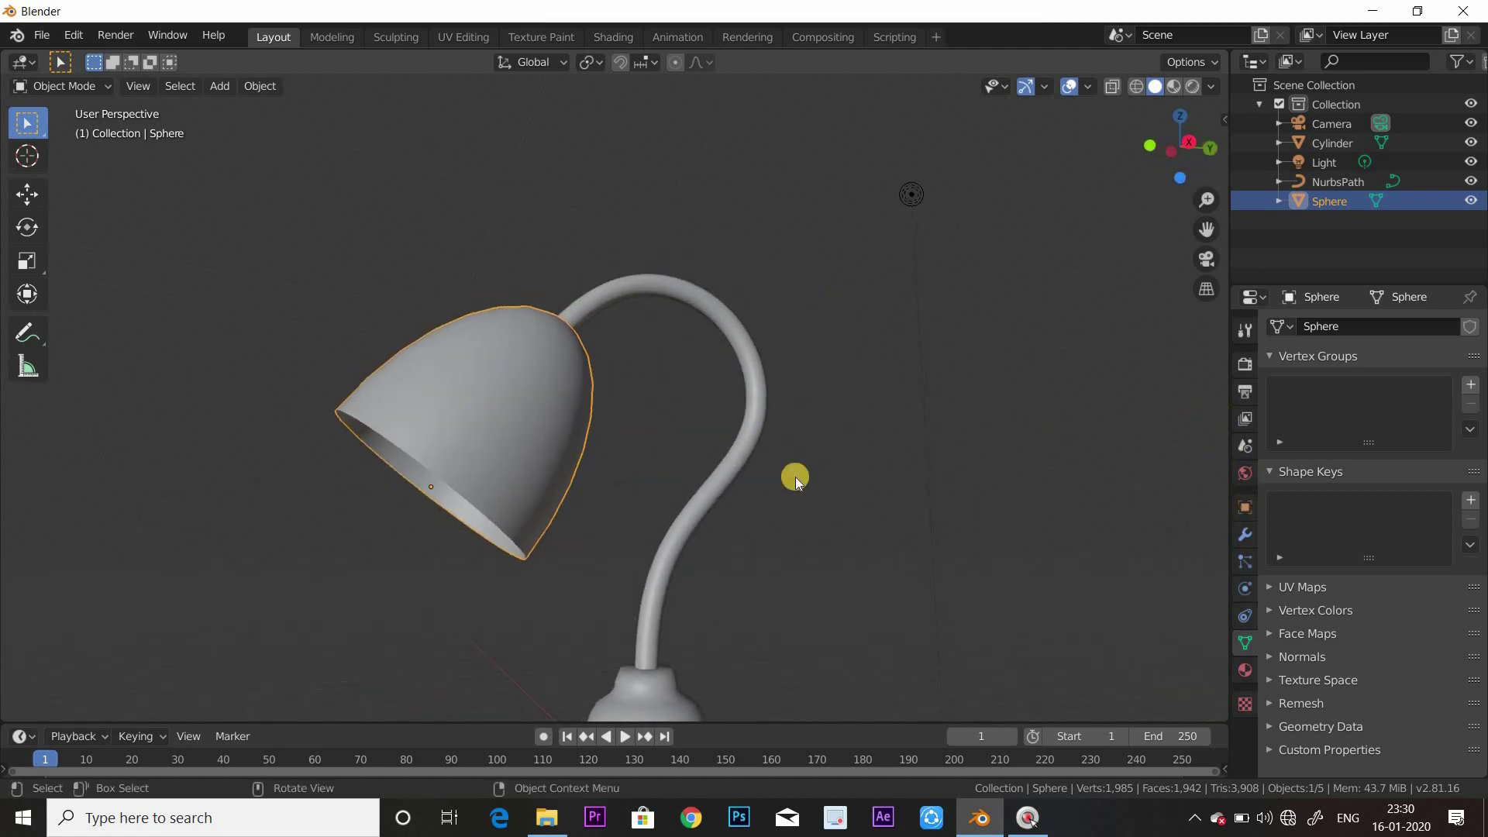
middle_drag(626, 457, 548, 379)
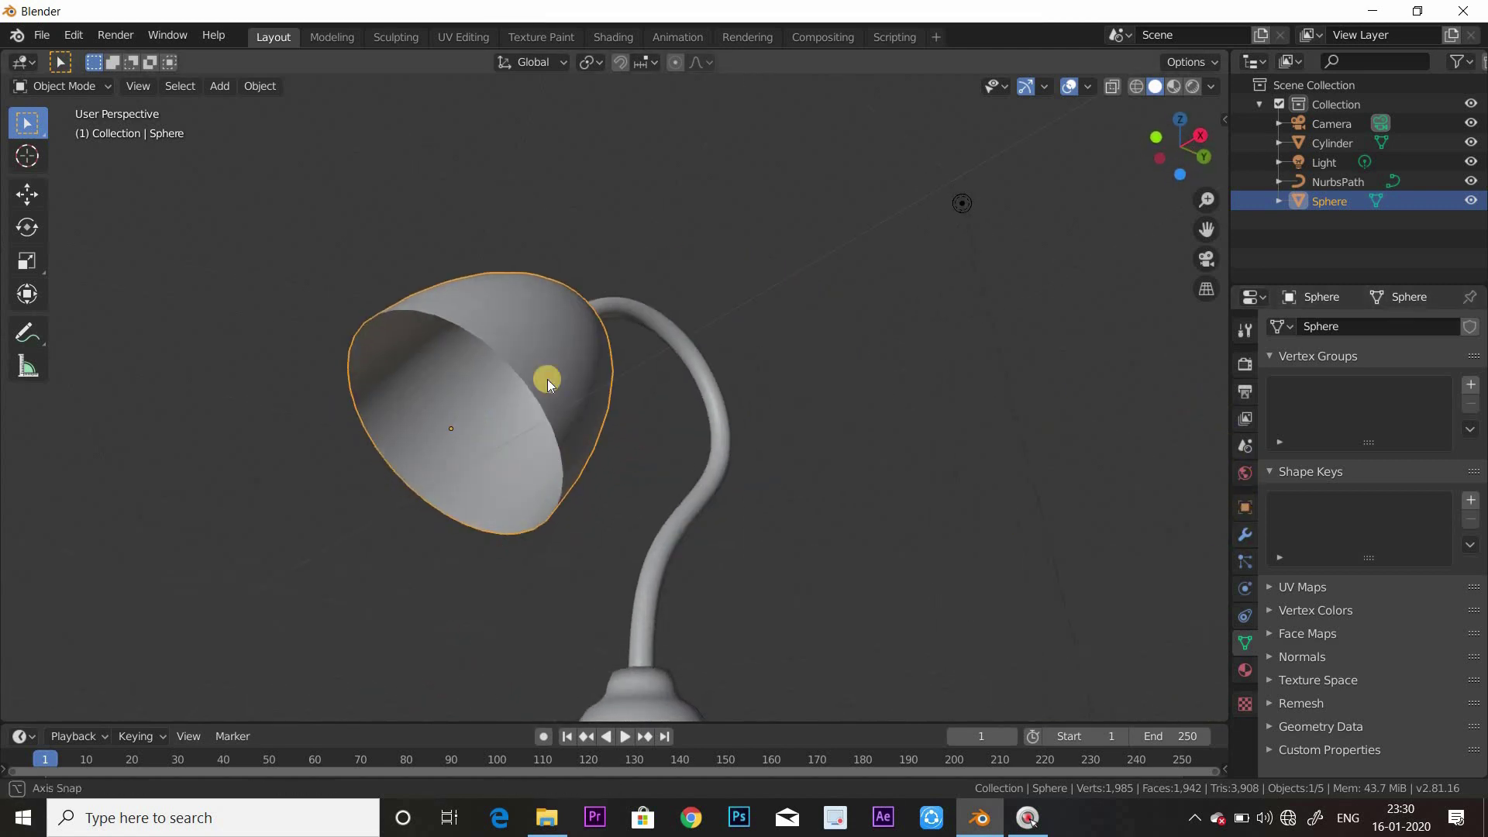
Add a Solidify modifier to the lampshade with a thickness of 0.13 m, then deselect it
click(1245, 534)
click(1388, 325)
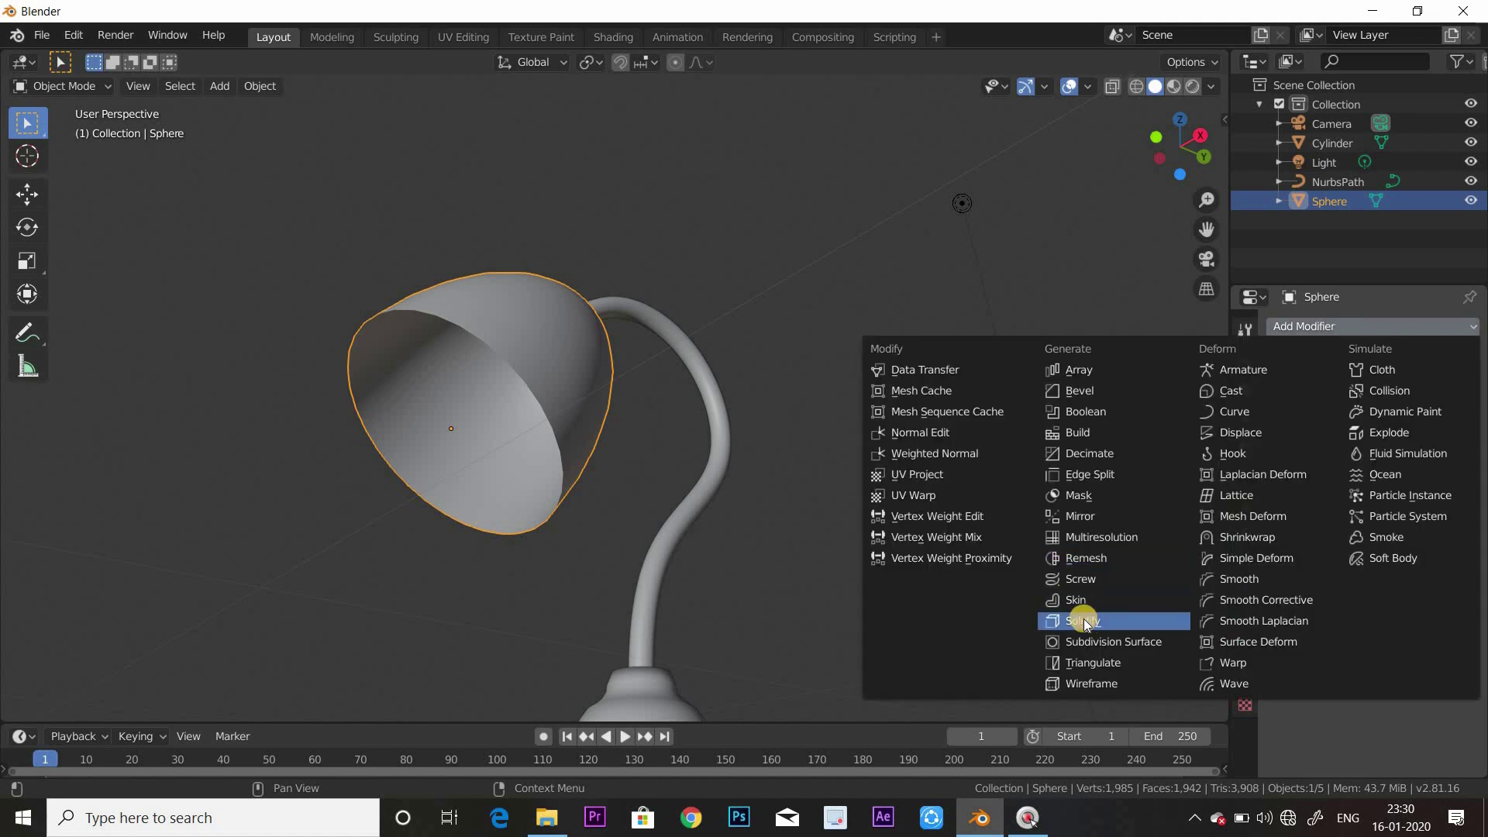
click(1079, 619)
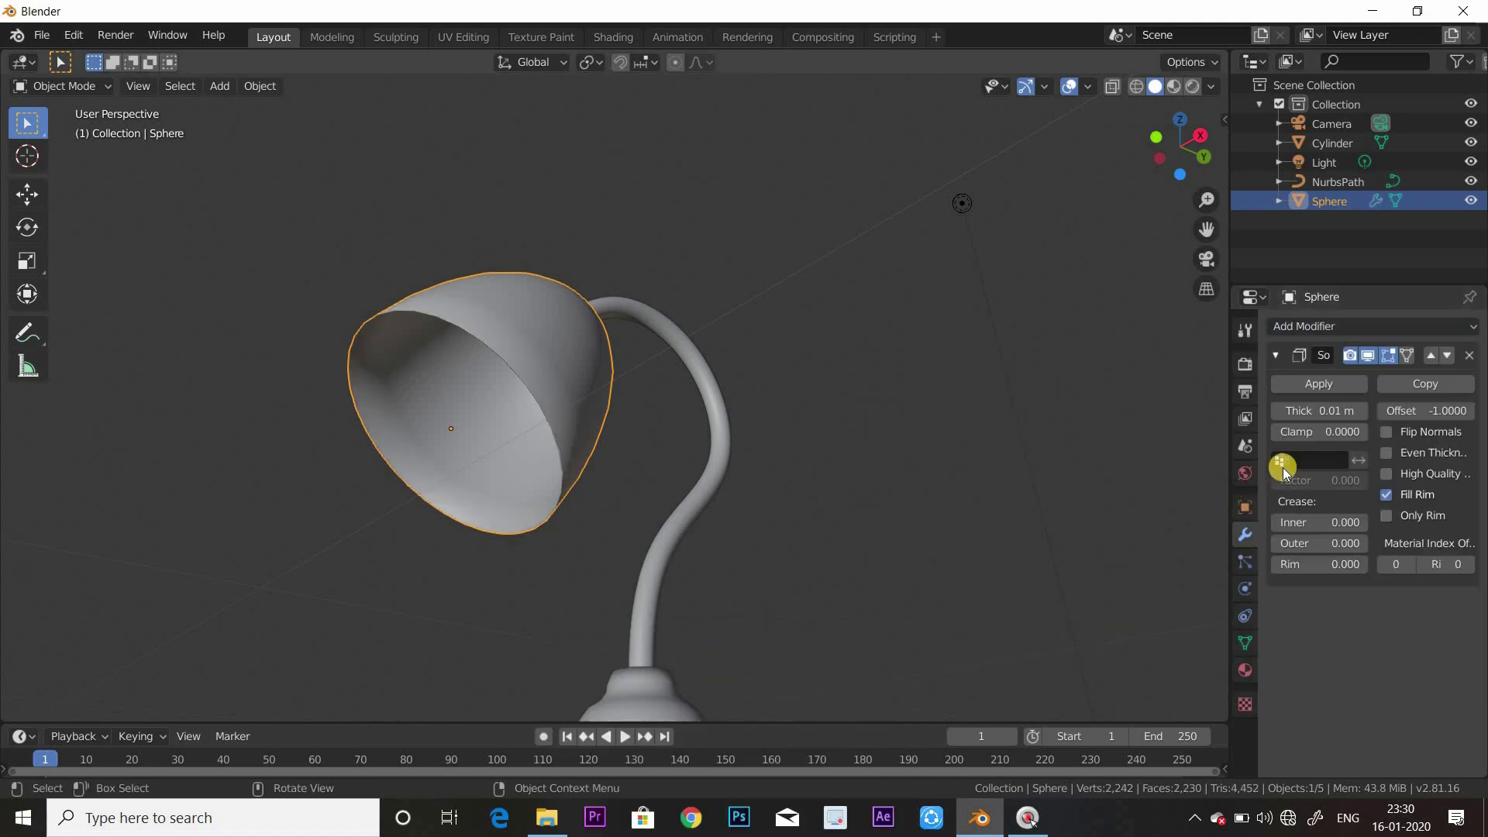
click(1338, 414)
text(.)
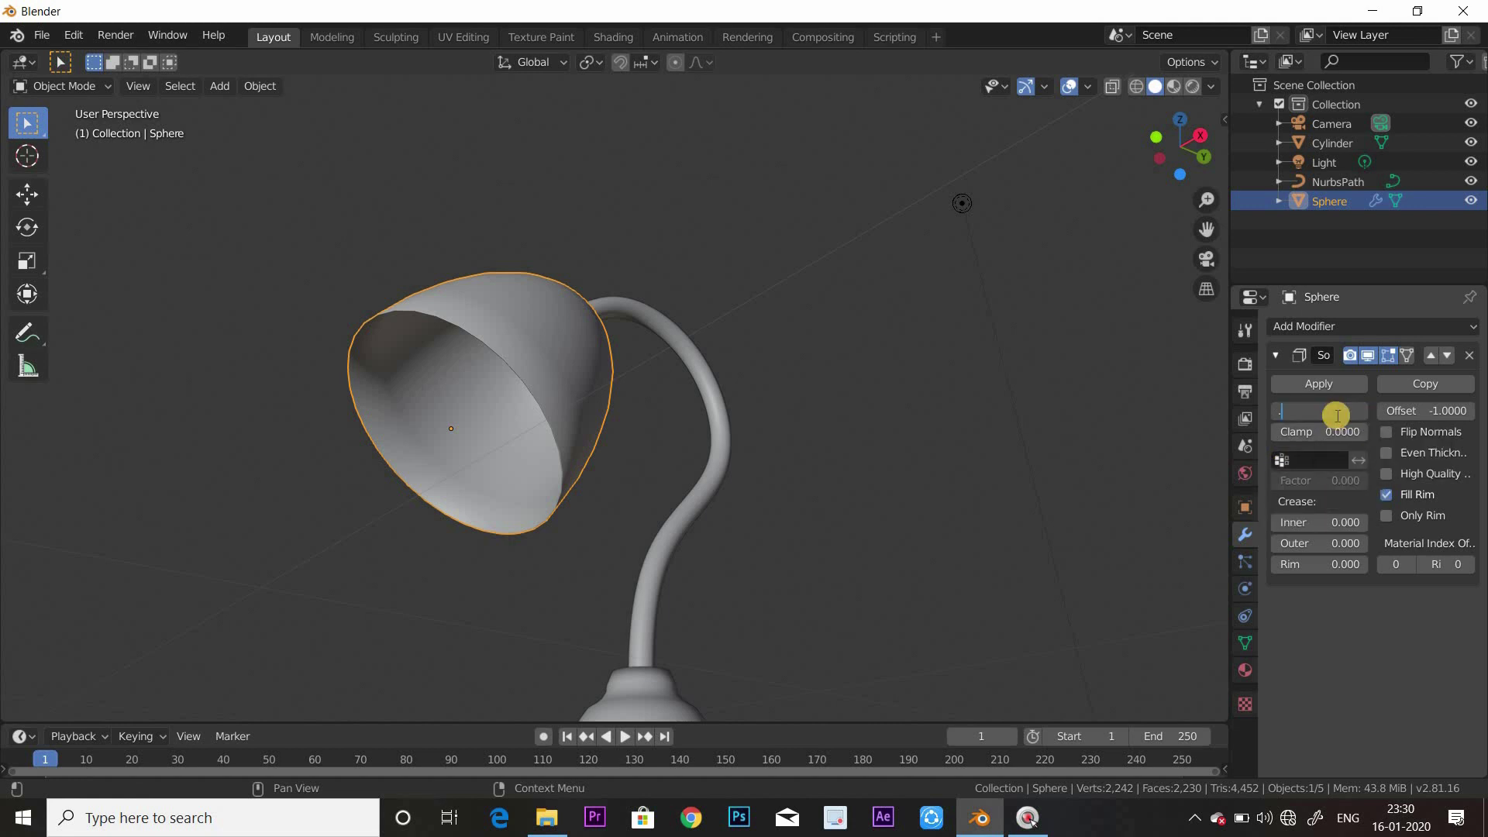
text(13)
key(Return)
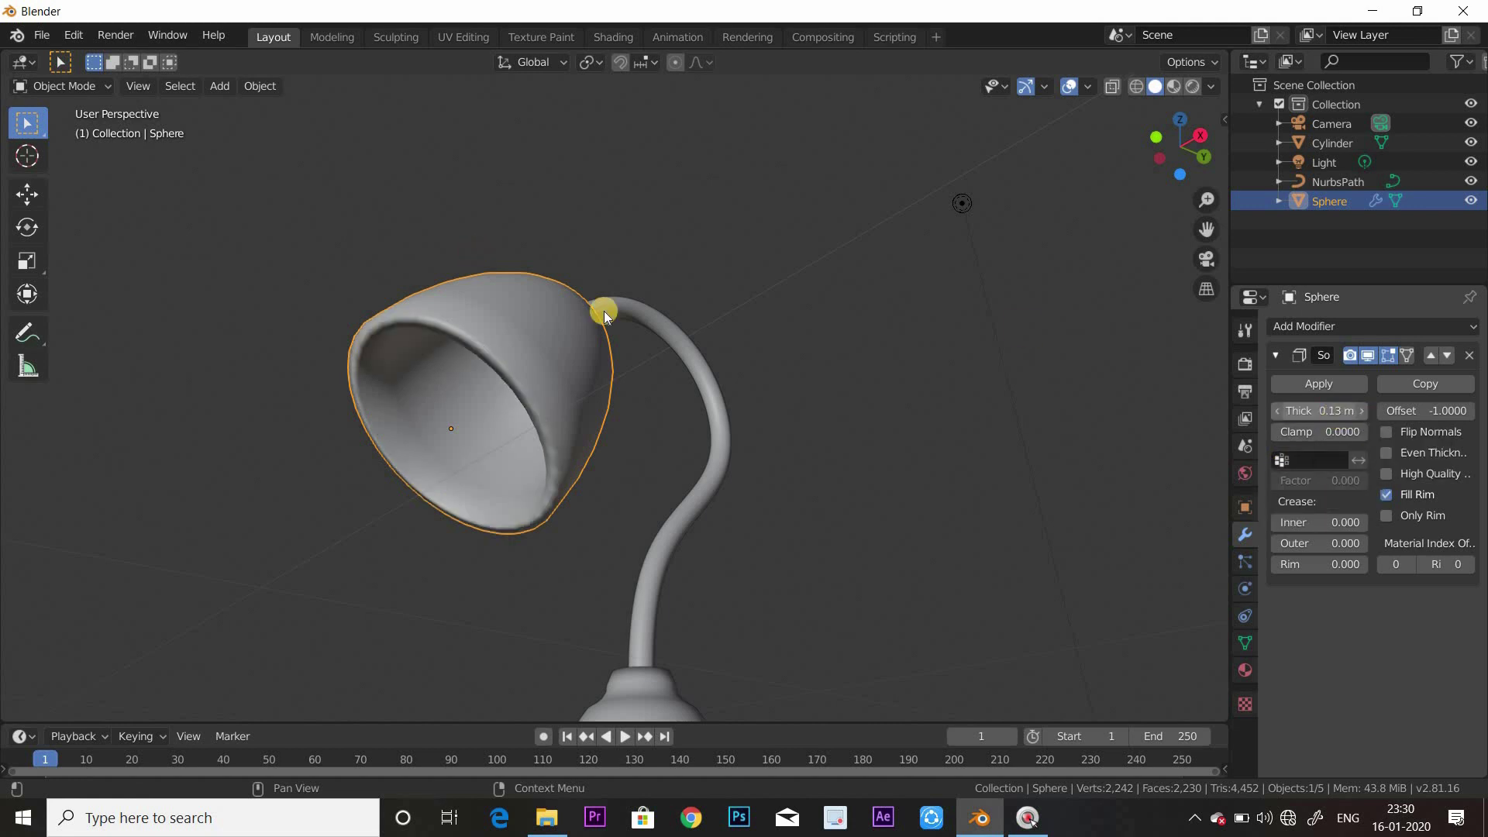
middle_drag(688, 333, 856, 361)
click(765, 444)
middle_drag(765, 444, 852, 435)
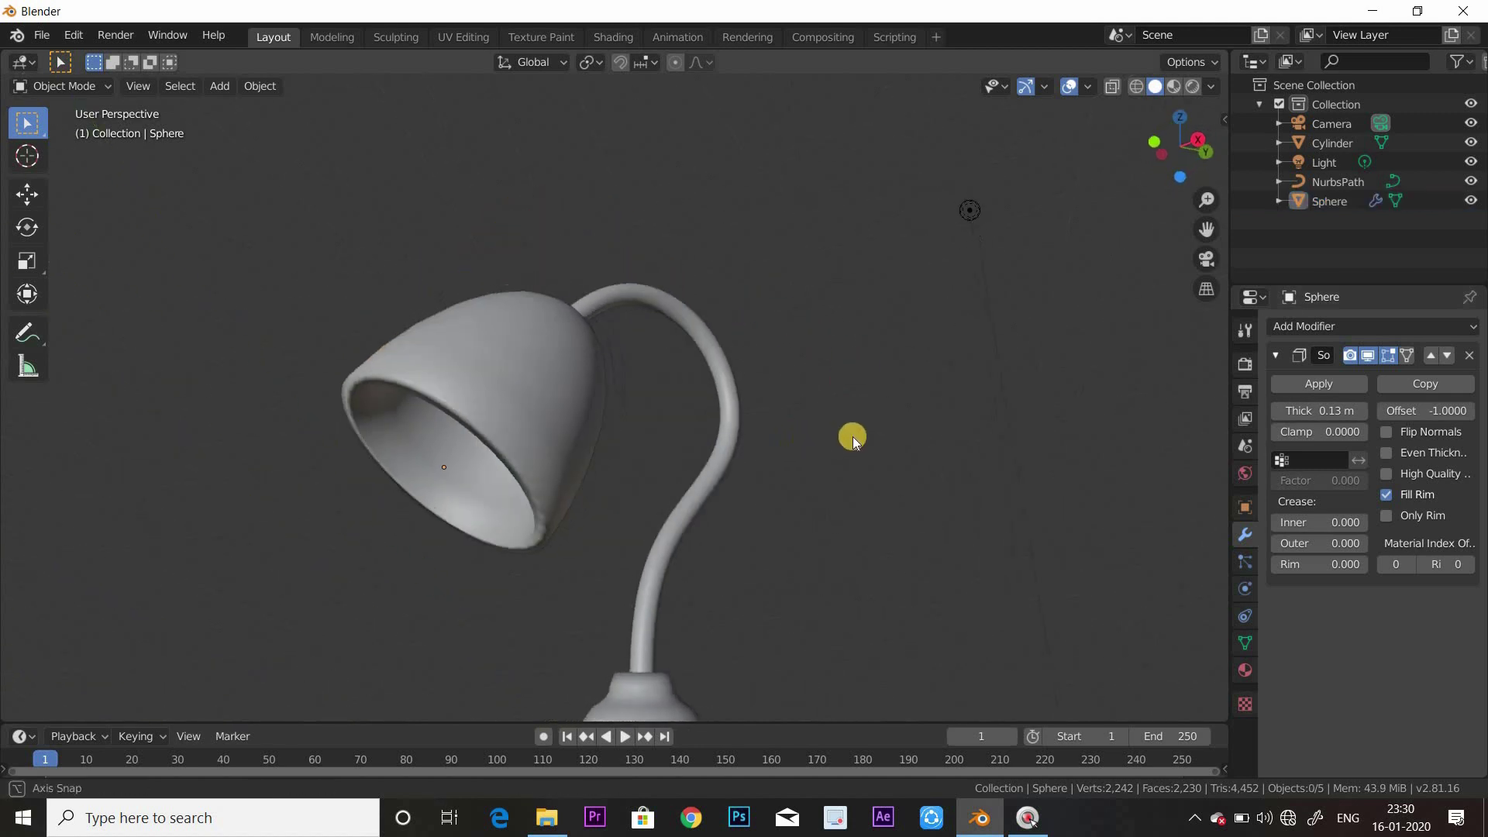
Add a Subdivision Surface modifier to the lampshade and check the whole lamp
click(1302, 327)
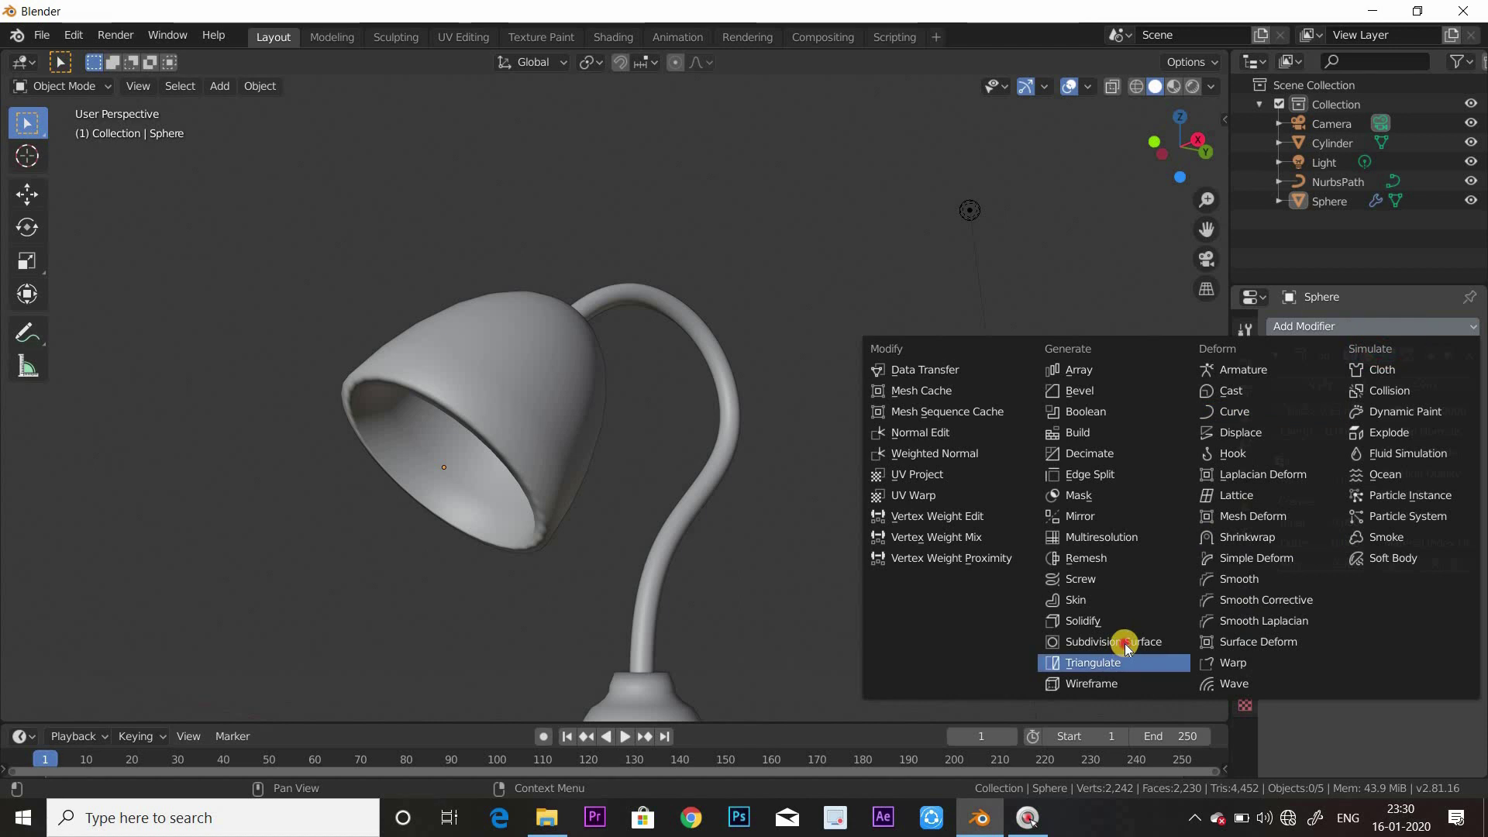
click(1124, 643)
middle_drag(854, 477, 744, 589)
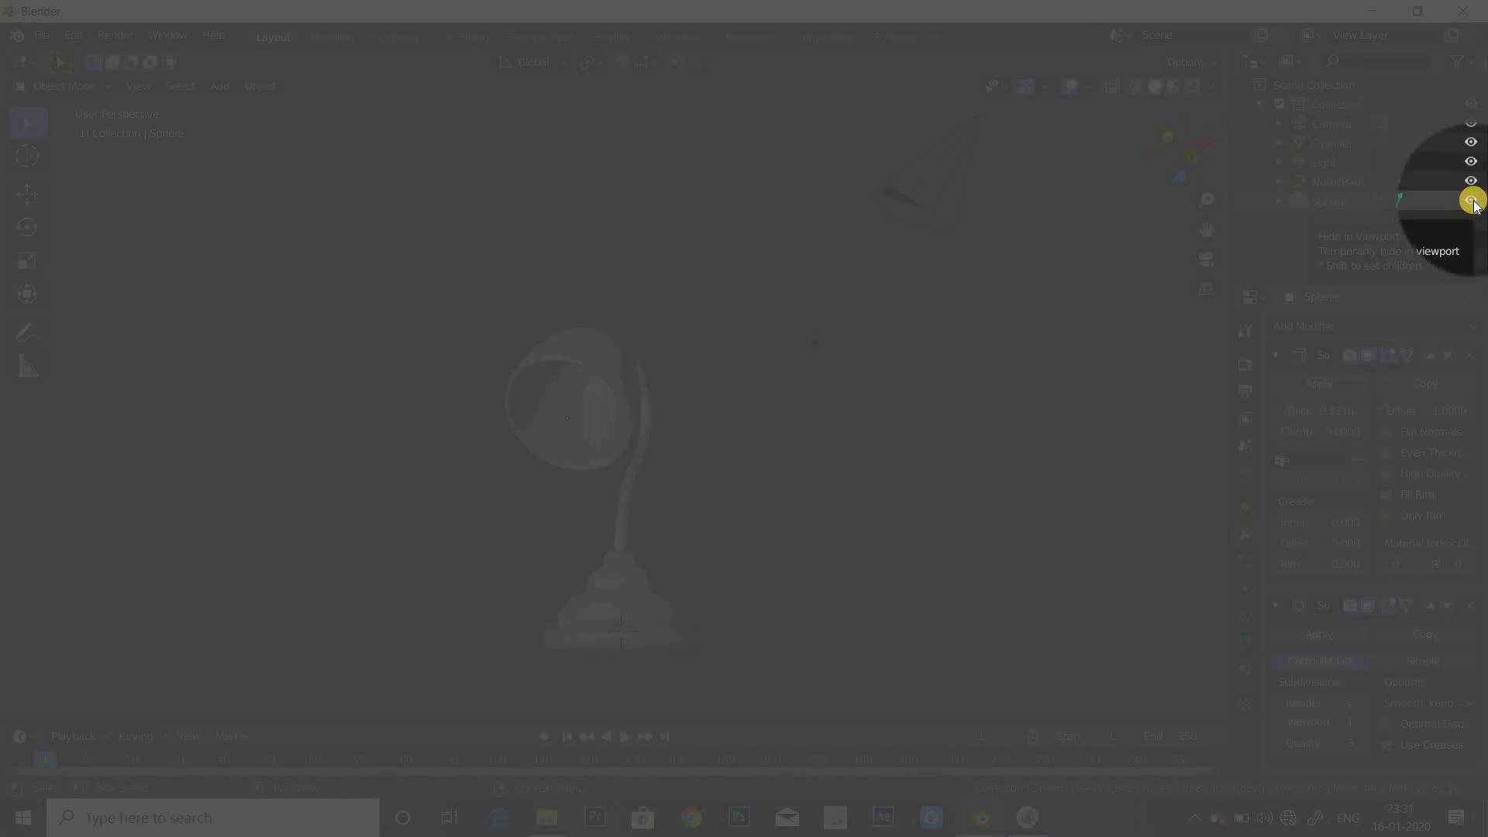
Hide the lampshade, arm path, base cylinder, light and camera in the viewport
click(1472, 201)
click(1471, 182)
click(1472, 142)
click(1471, 162)
click(1471, 122)
In right view, add a UV sphere, raise it about 4.5 m along Z, and scale it up uniformly by about 1.7
key(KP_3)
key(shift+a)
mouse_move(793, 430)
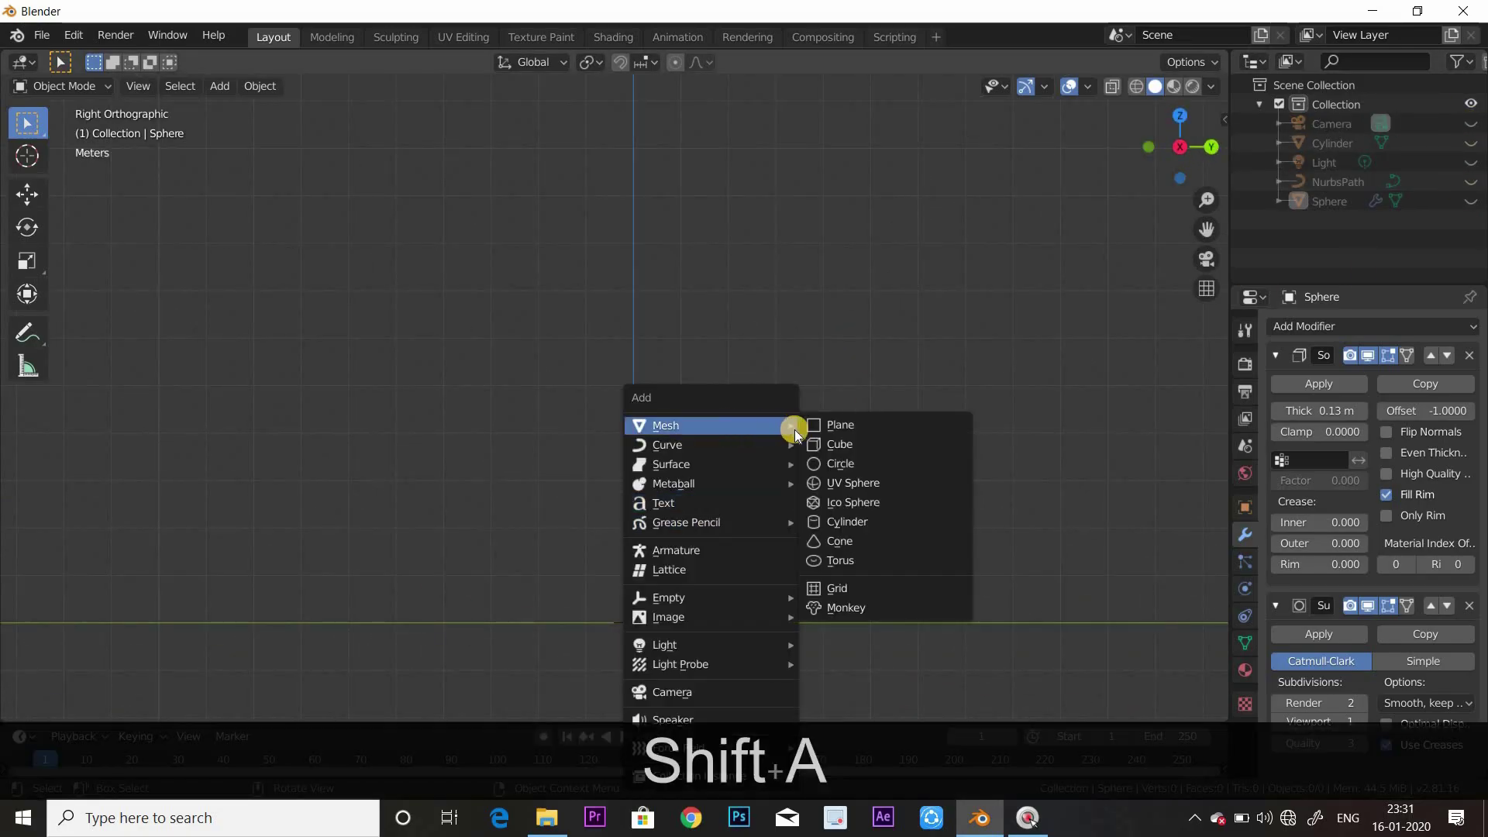
click(866, 487)
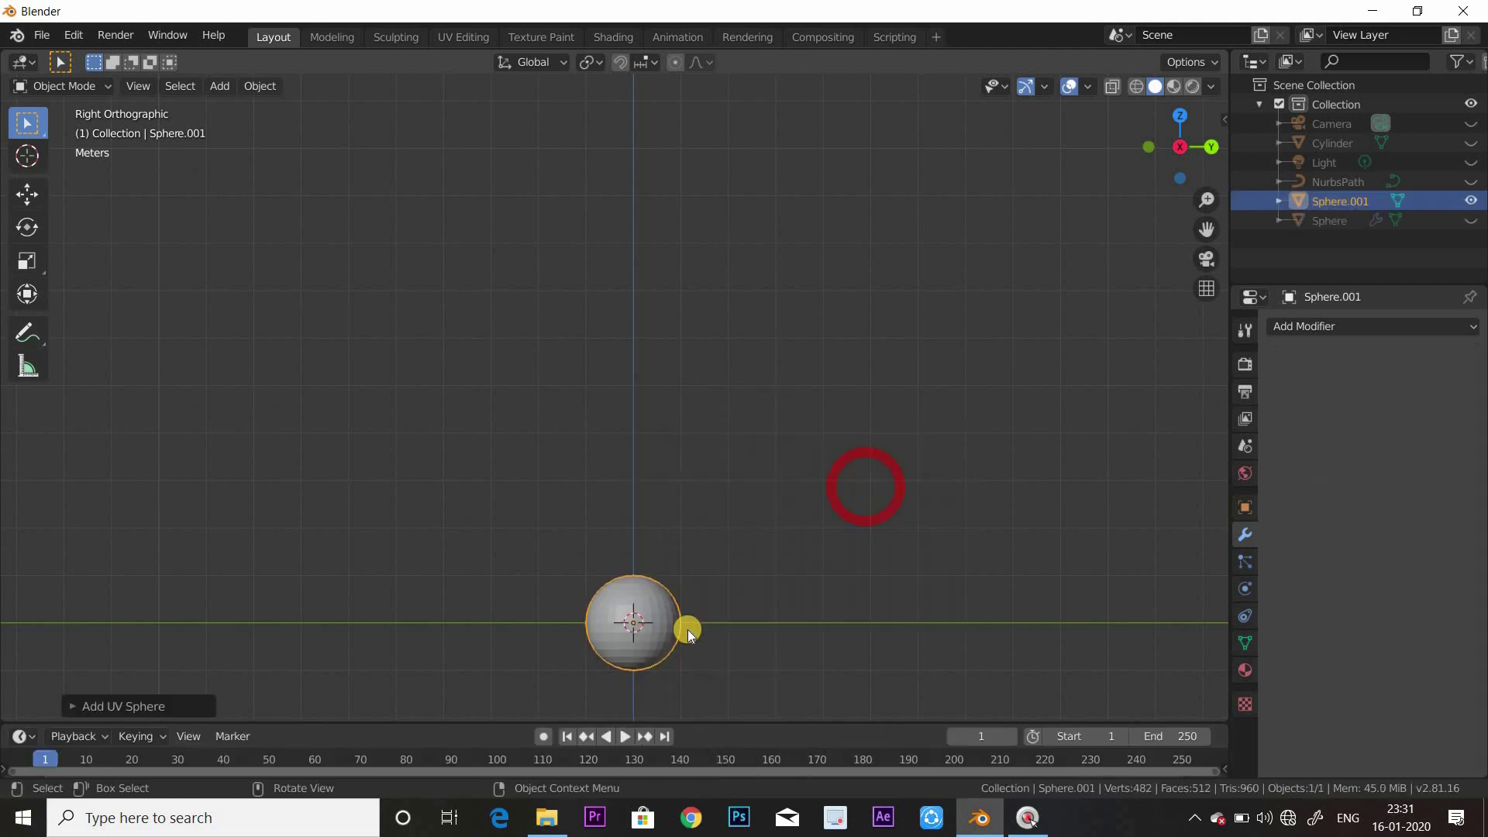
scroll(687, 629, up, 2)
key(g)
key(z)
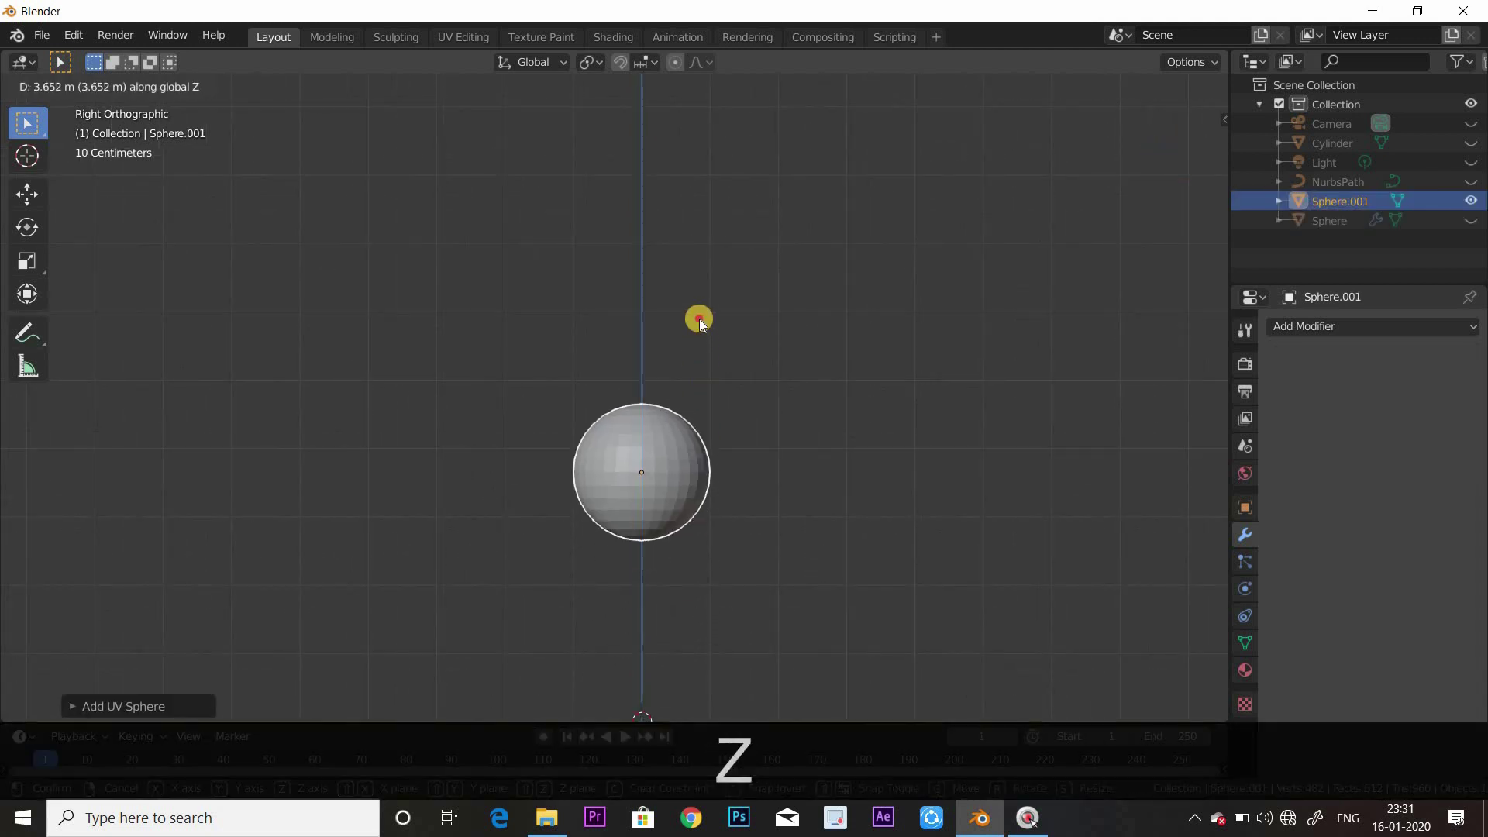
click(701, 263)
key(s)
click(815, 600)
scroll(815, 600, up, 1)
shift+middle_drag(815, 600, 876, 531)
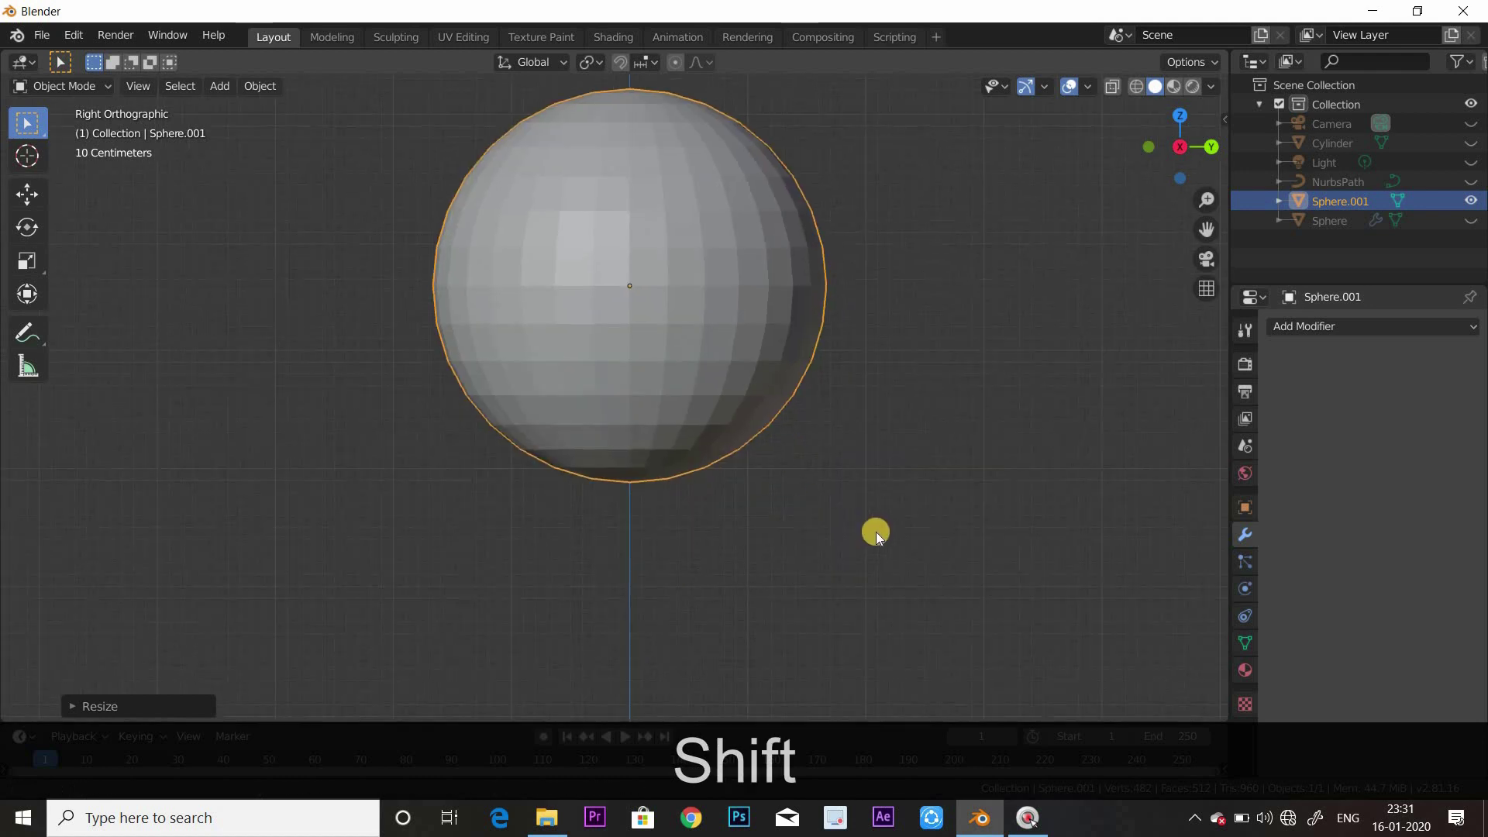
In wireframe Edit Mode, select the sphere's bottom cap faces and extrude them about 0.8 m downward to form a bulb neck
click(1136, 86)
scroll(862, 547, up, 1)
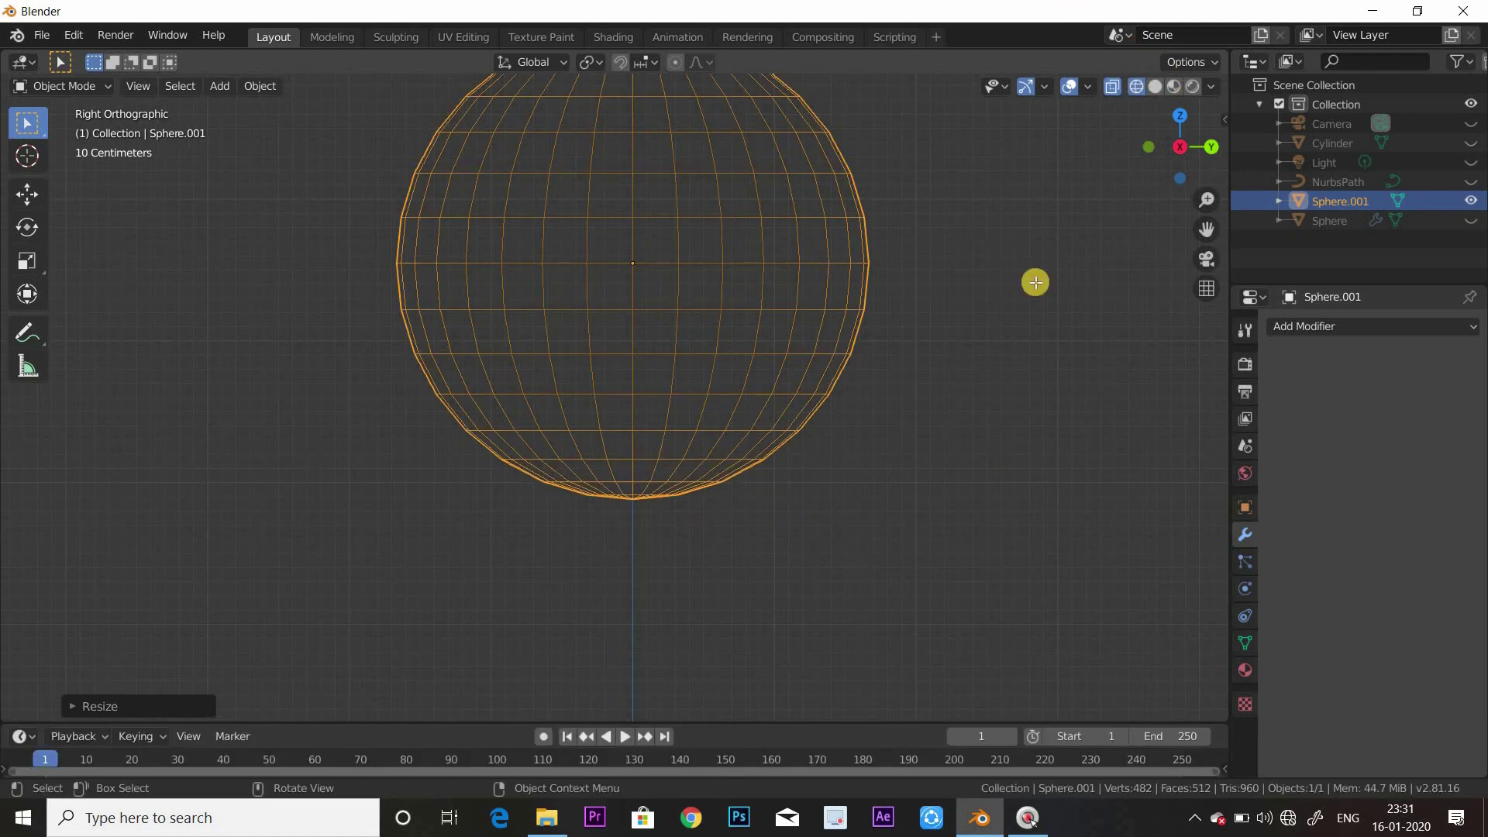
key(Tab)
drag(891, 546, 465, 462)
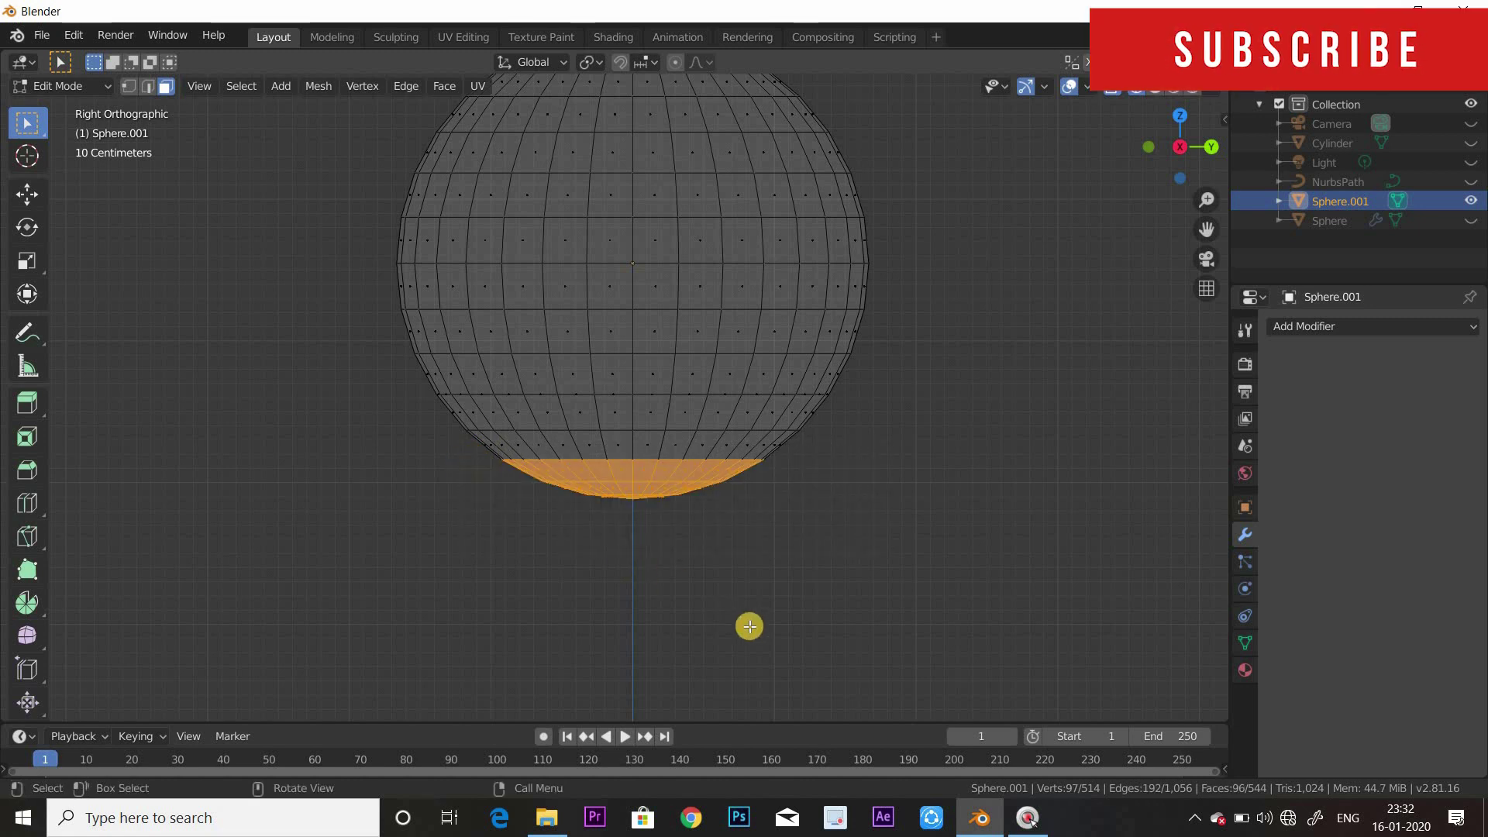
scroll(435, 677, up, 1)
key(Escape)
key(e)
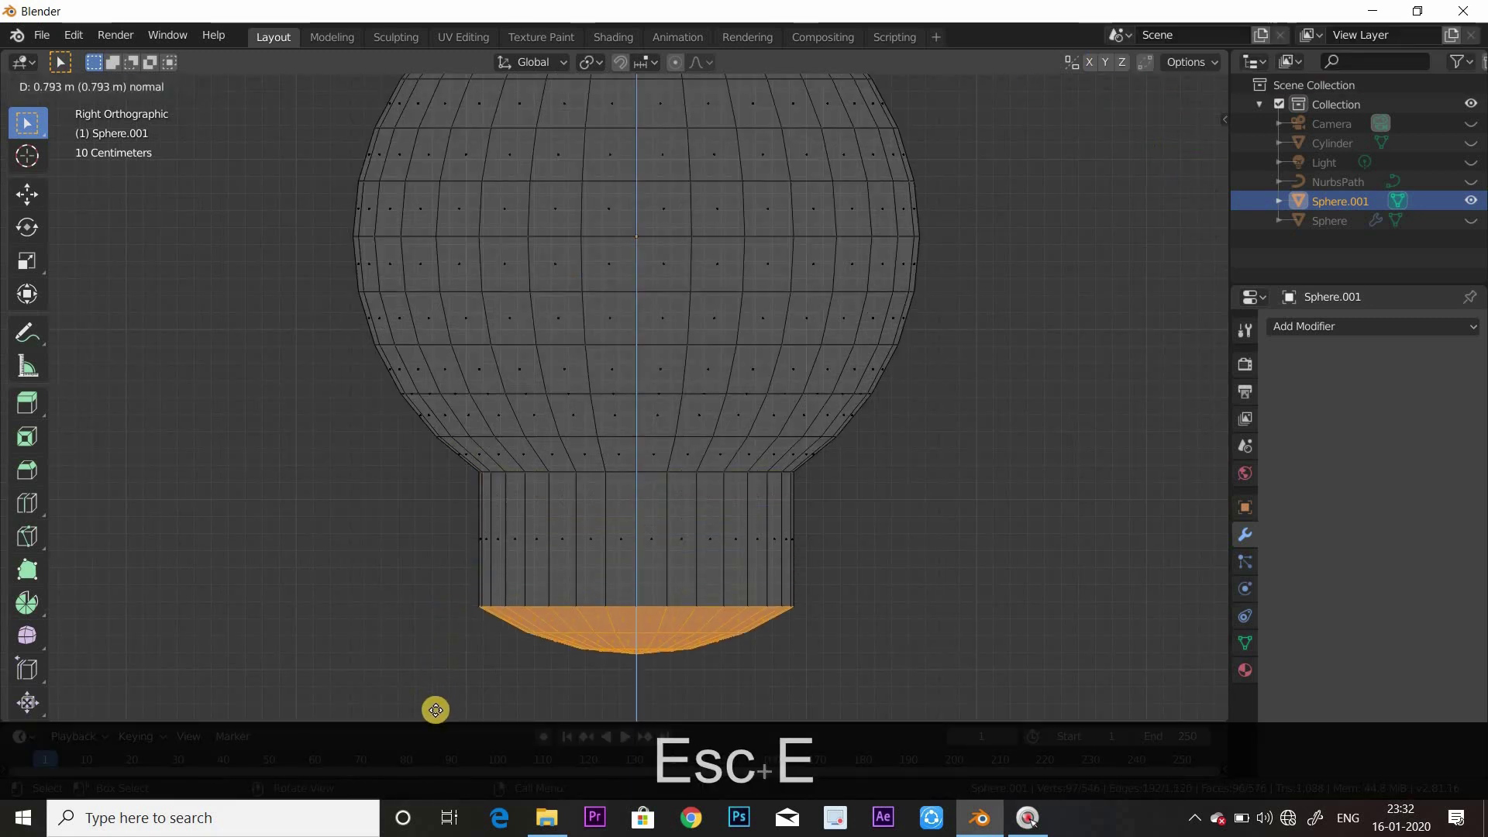
click(536, 671)
Flatten the neck's rounded end by scaling its faces to about 0.04 along Z
shift+middle_drag(572, 638, 896, 645)
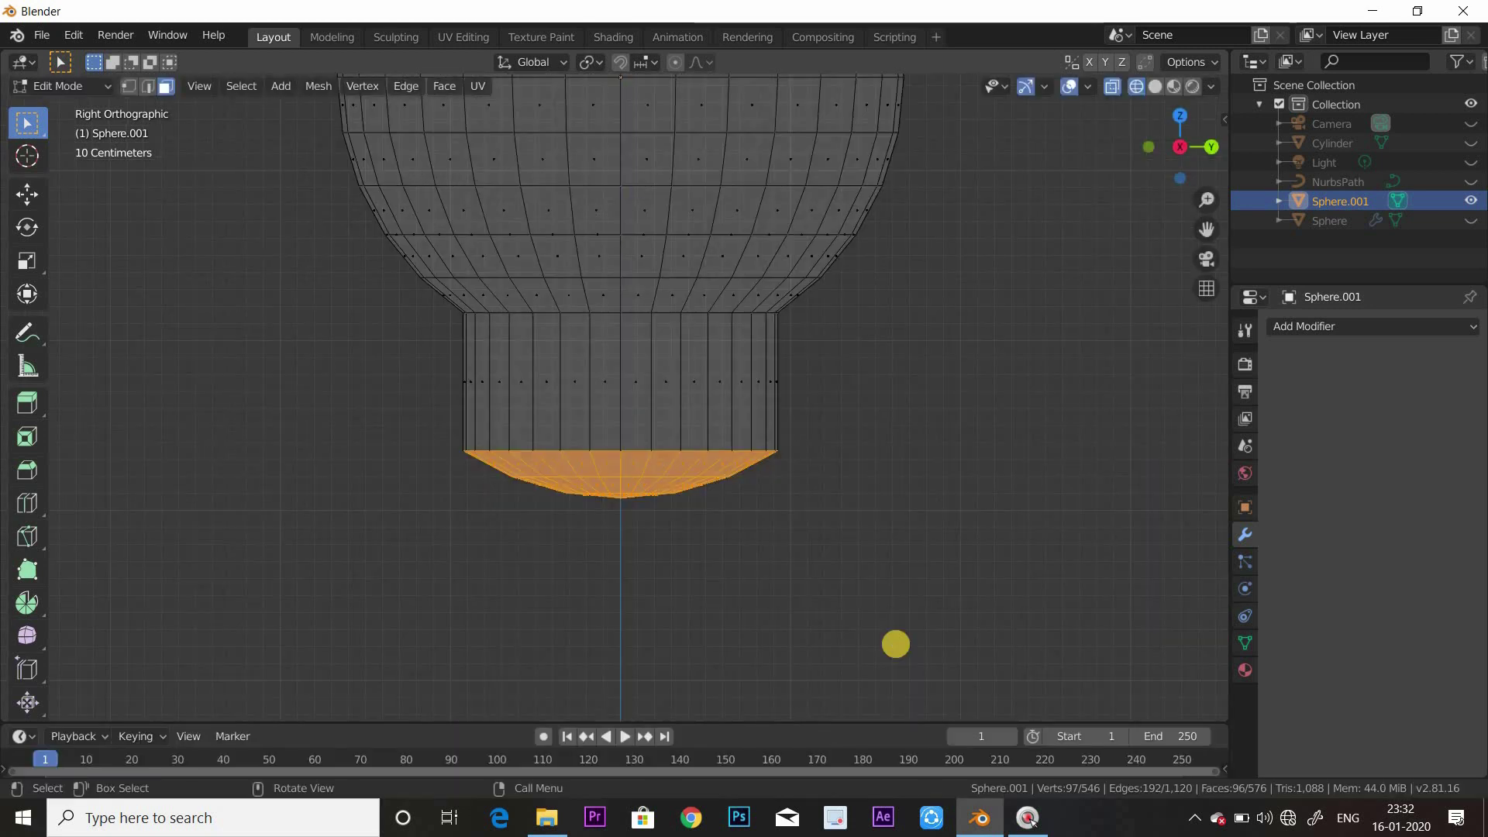
key(s)
key(z)
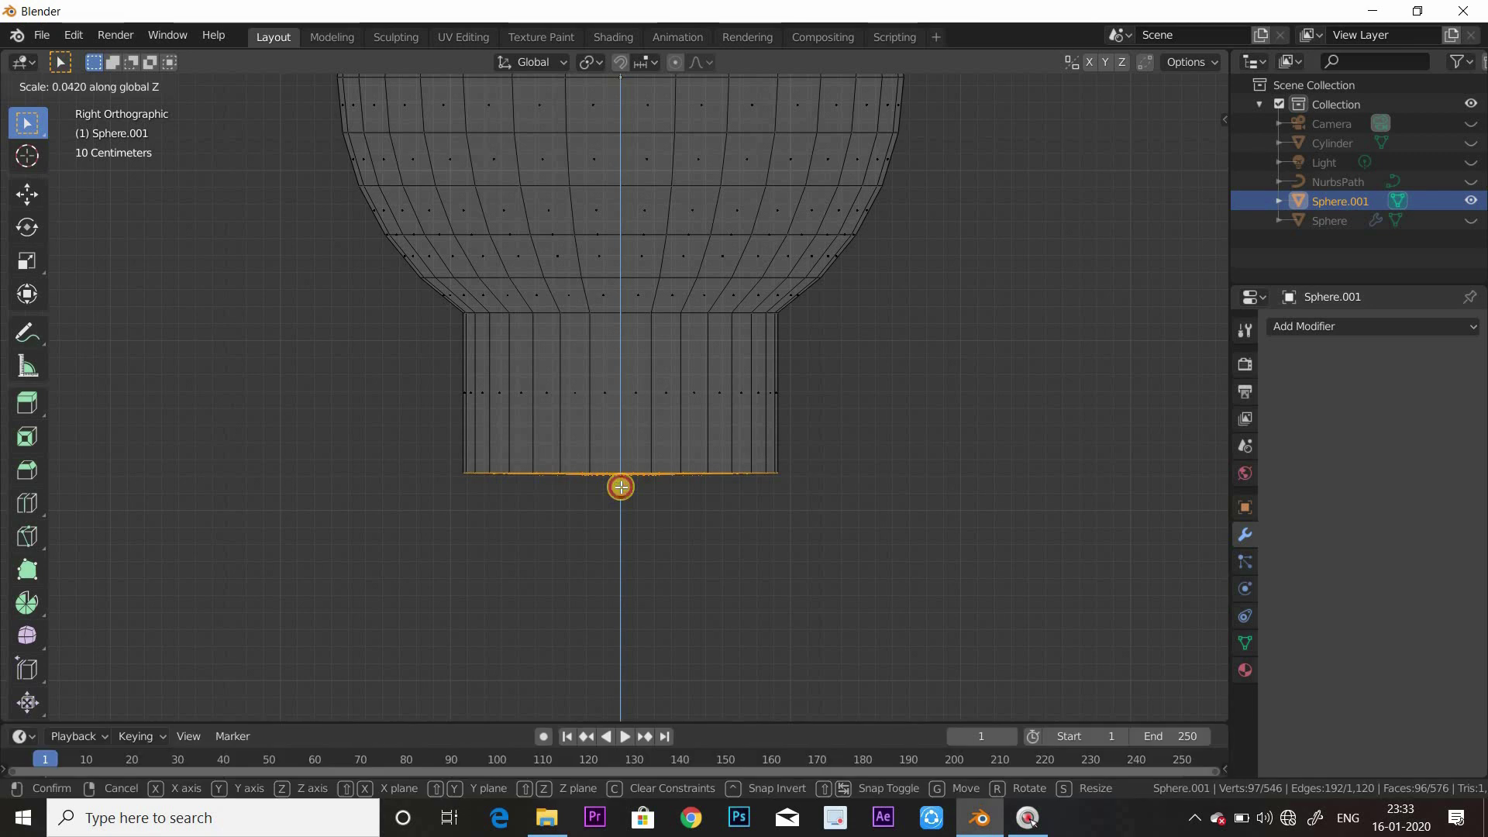
click(620, 486)
With X-ray off, select only the inner rings of faces on the neck's flat end and extrude them about 0.7 m downward in right view
scroll(736, 558, down, 4)
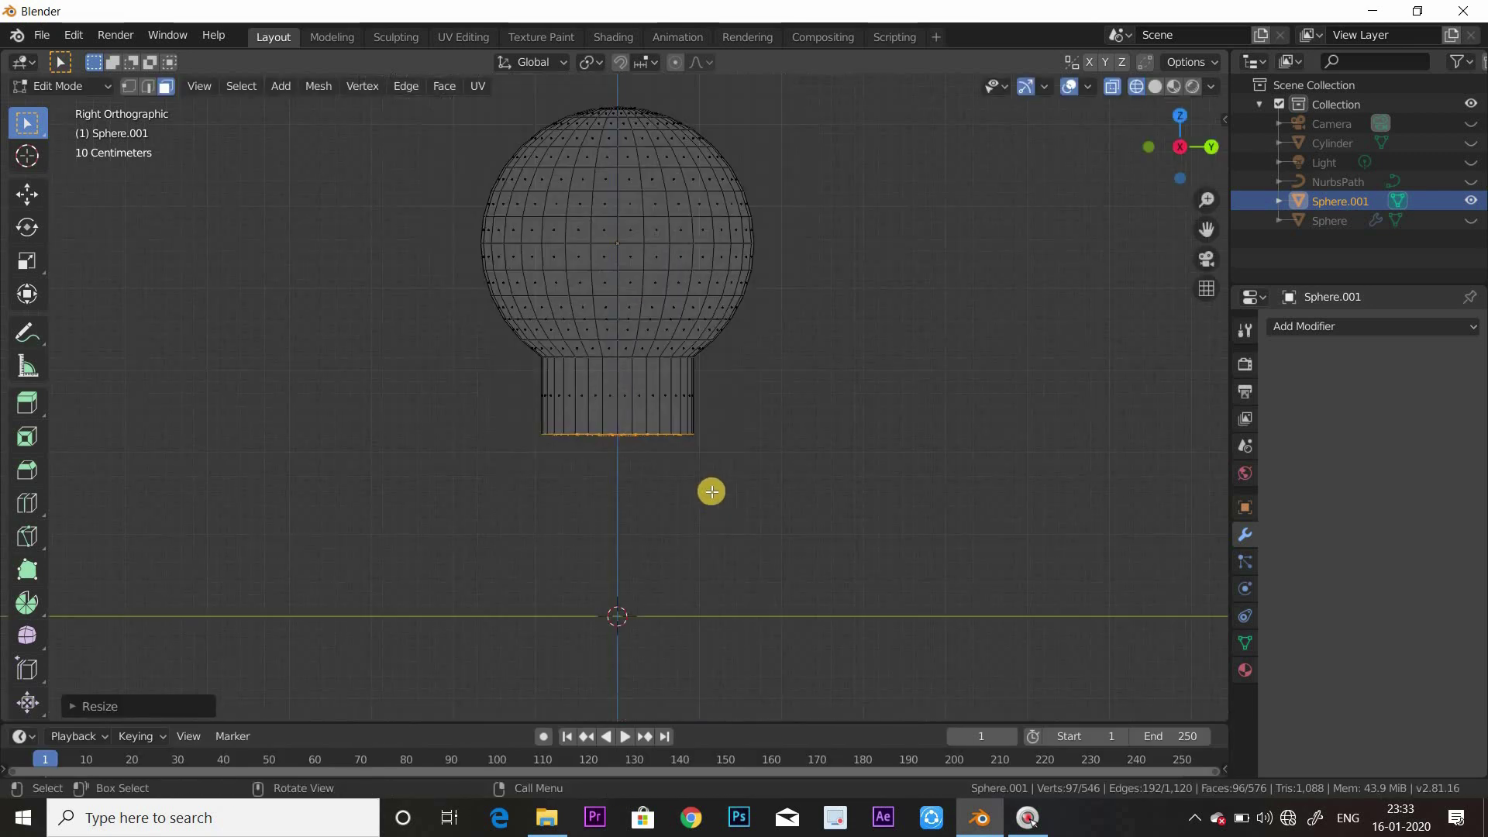
middle_drag(715, 421, 697, 438)
scroll(698, 455, up, 5)
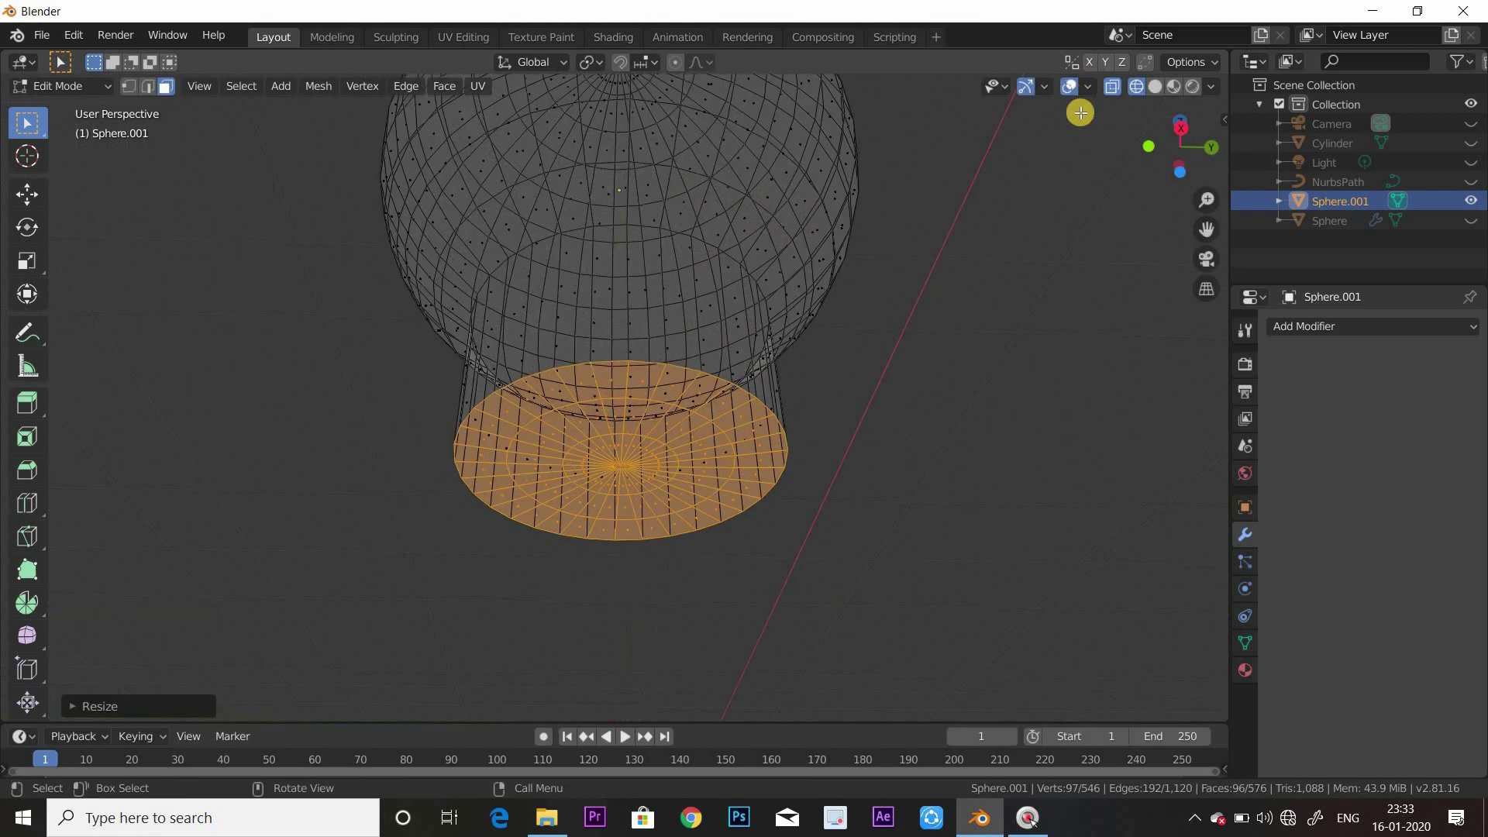
click(1120, 87)
scroll(791, 393, up, 3)
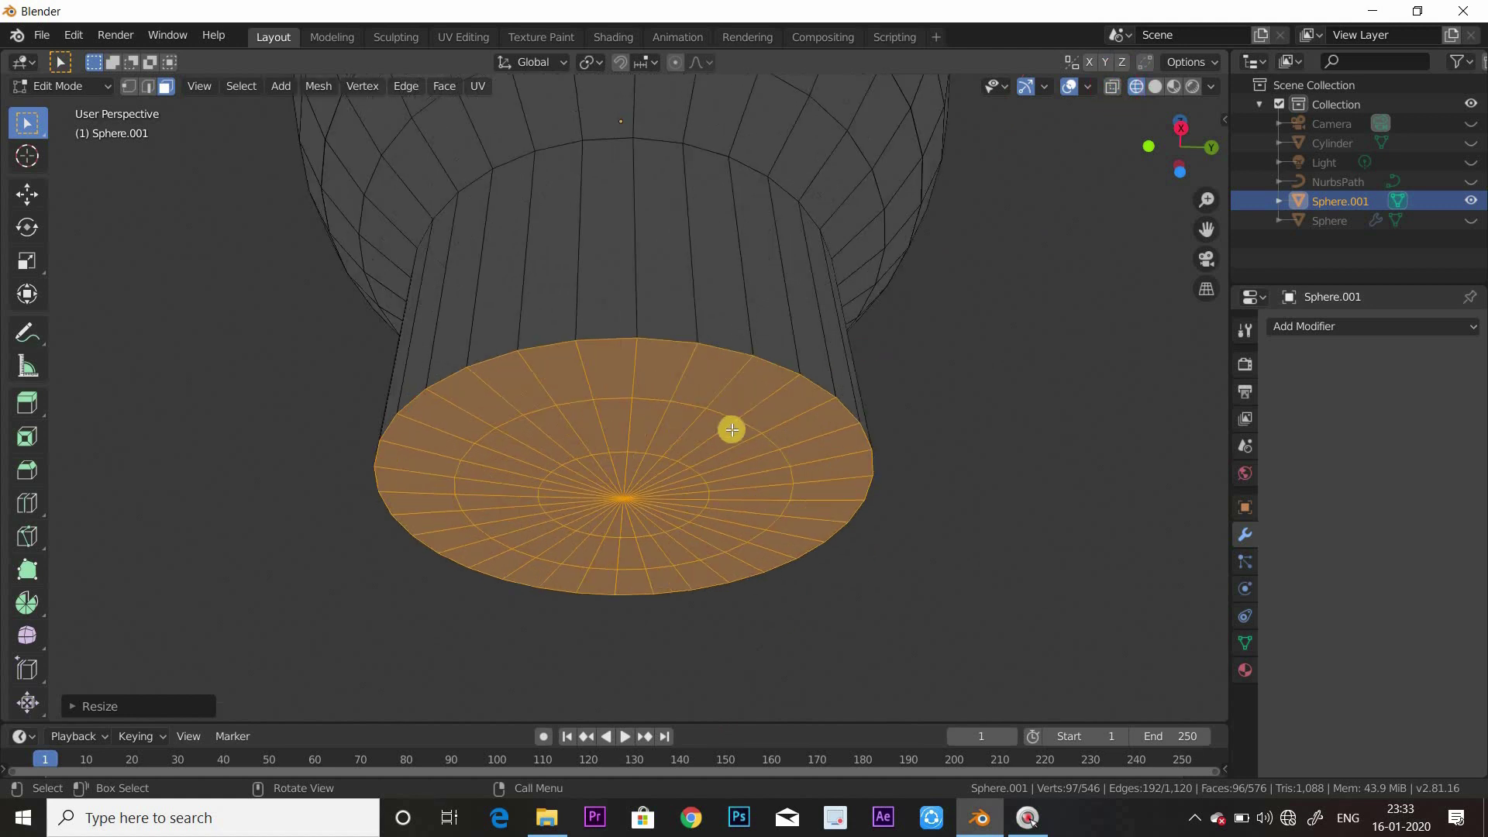
key(alt+a)
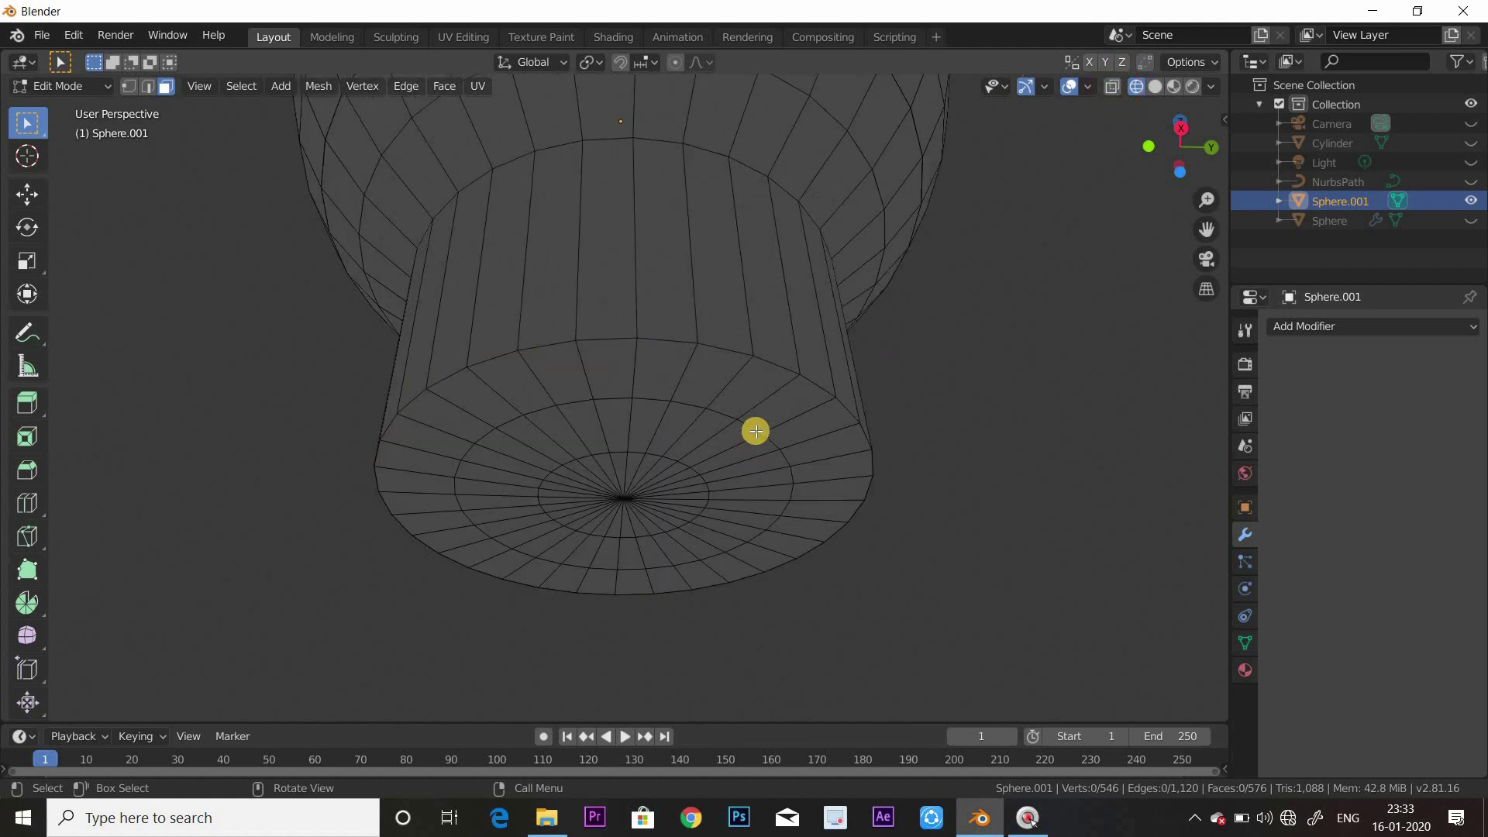
key(c)
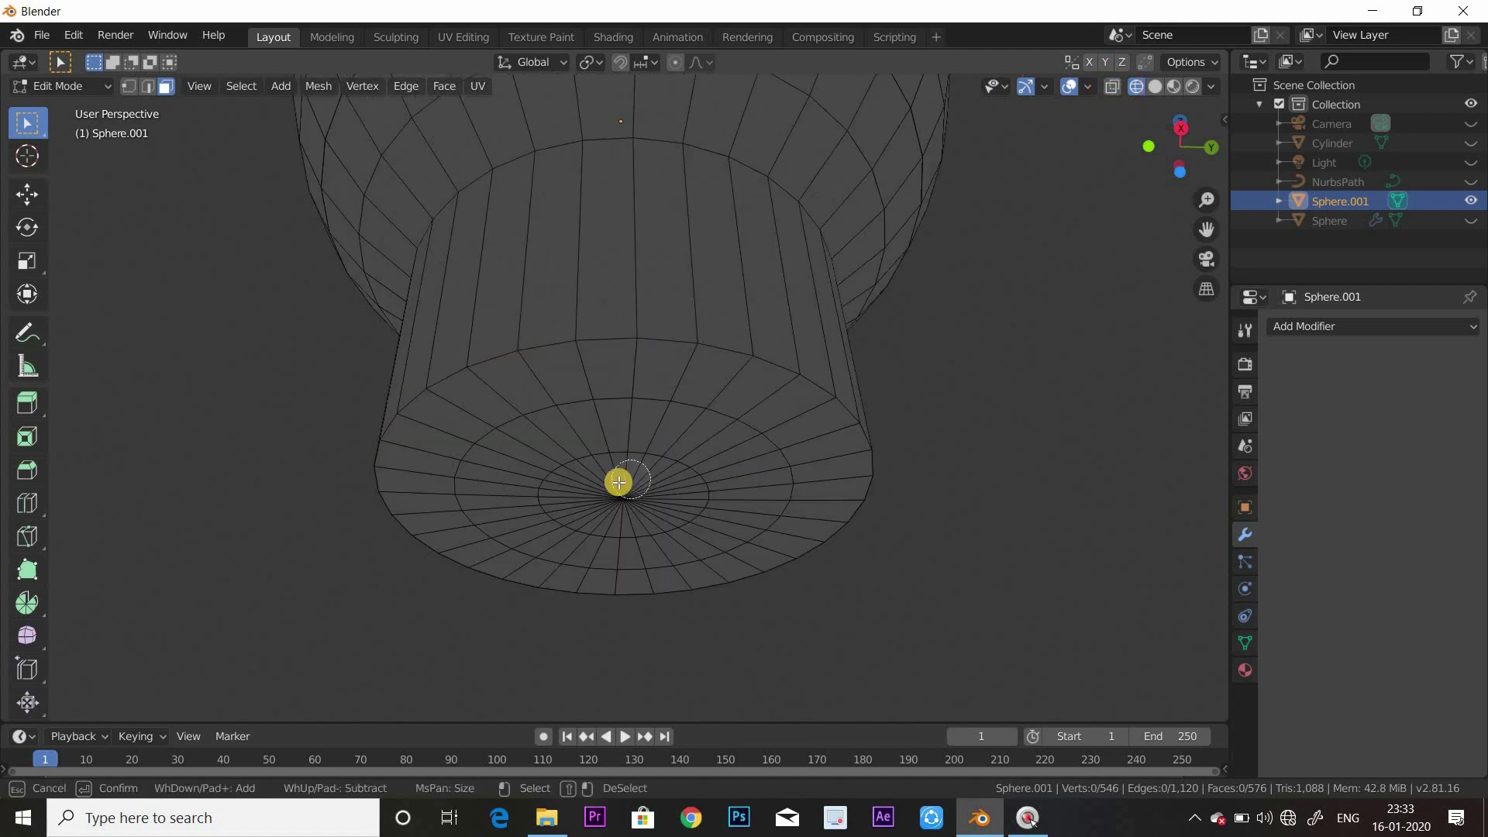
mouse_move(619, 482)
mouse_down()
mouse_move(646, 498)
mouse_move(575, 473)
mouse_move(593, 502)
mouse_move(666, 496)
mouse_up()
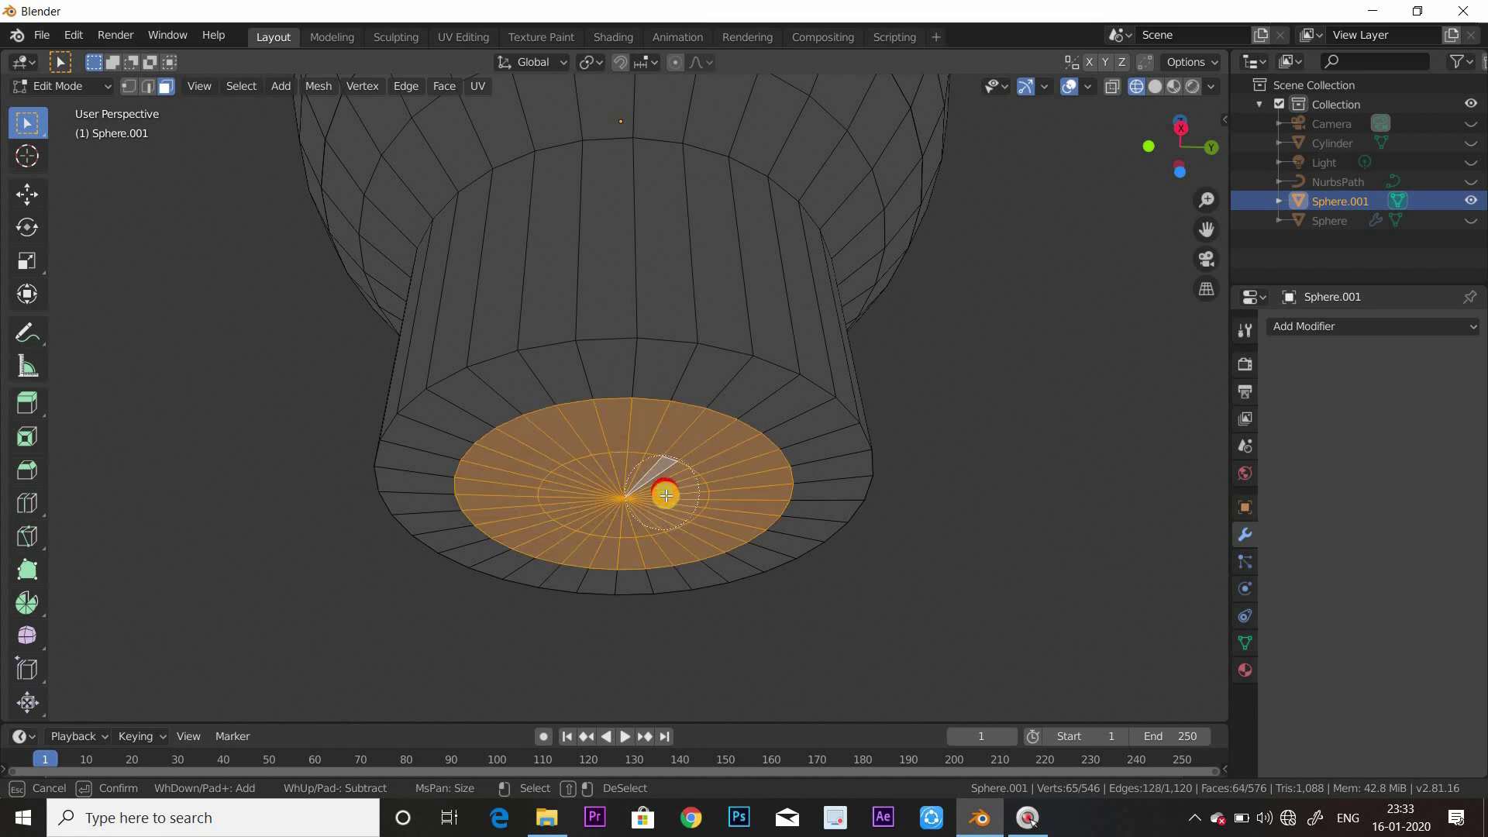
key(Escape)
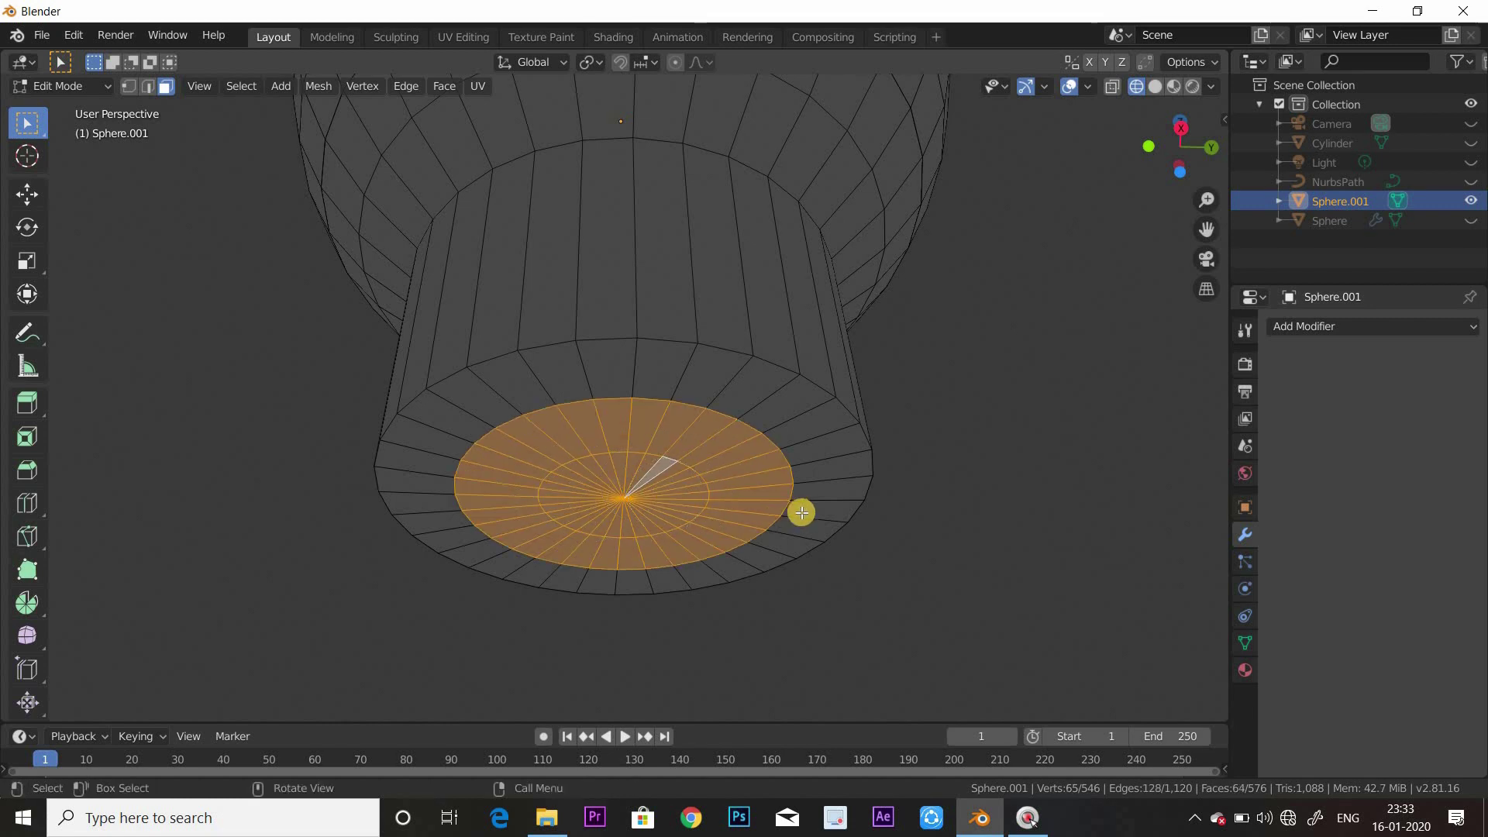
key(KP_3)
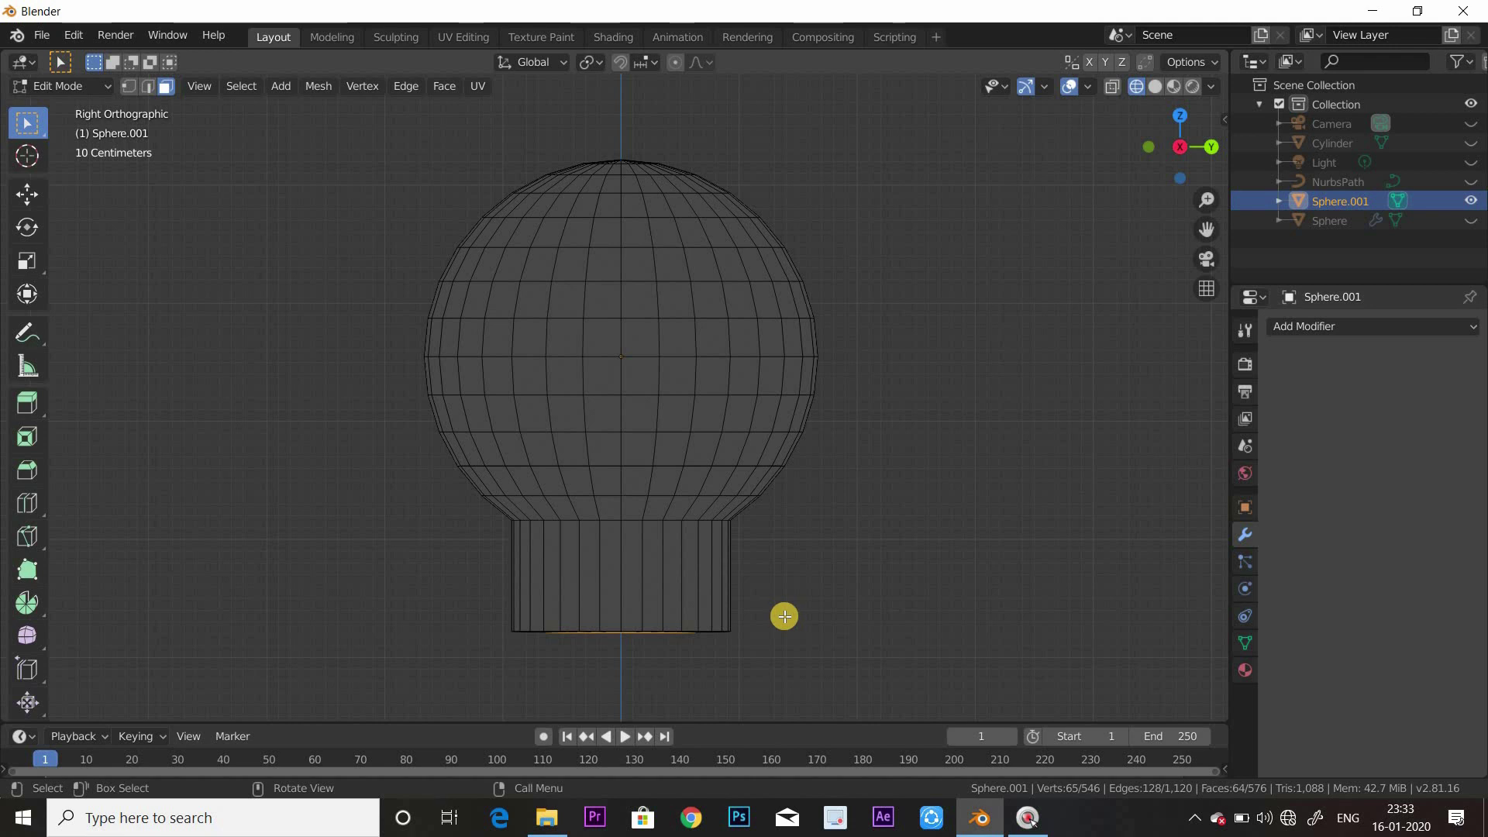
key(e)
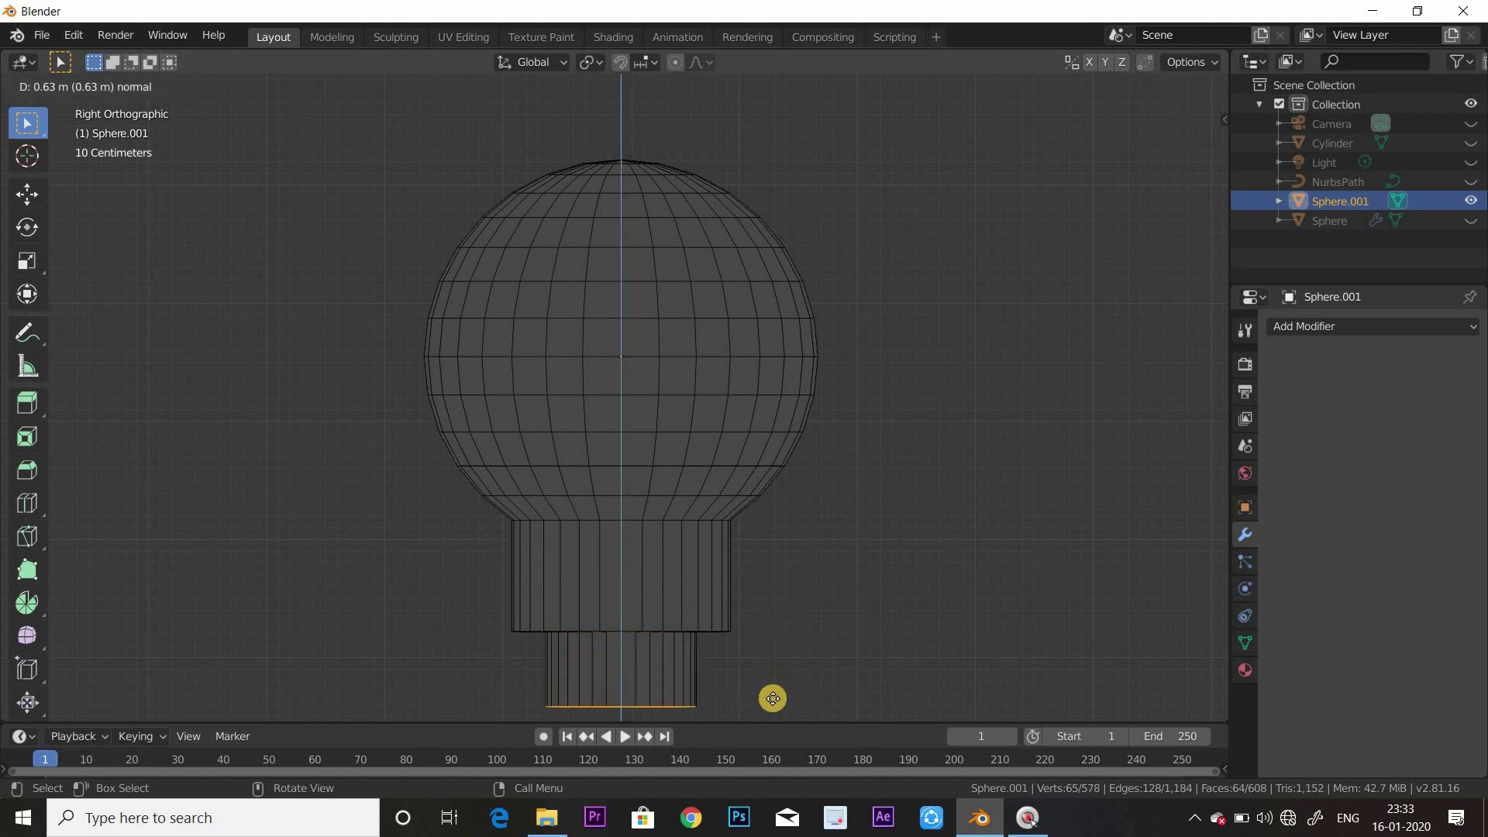
click(771, 707)
scroll(817, 639, down, 2)
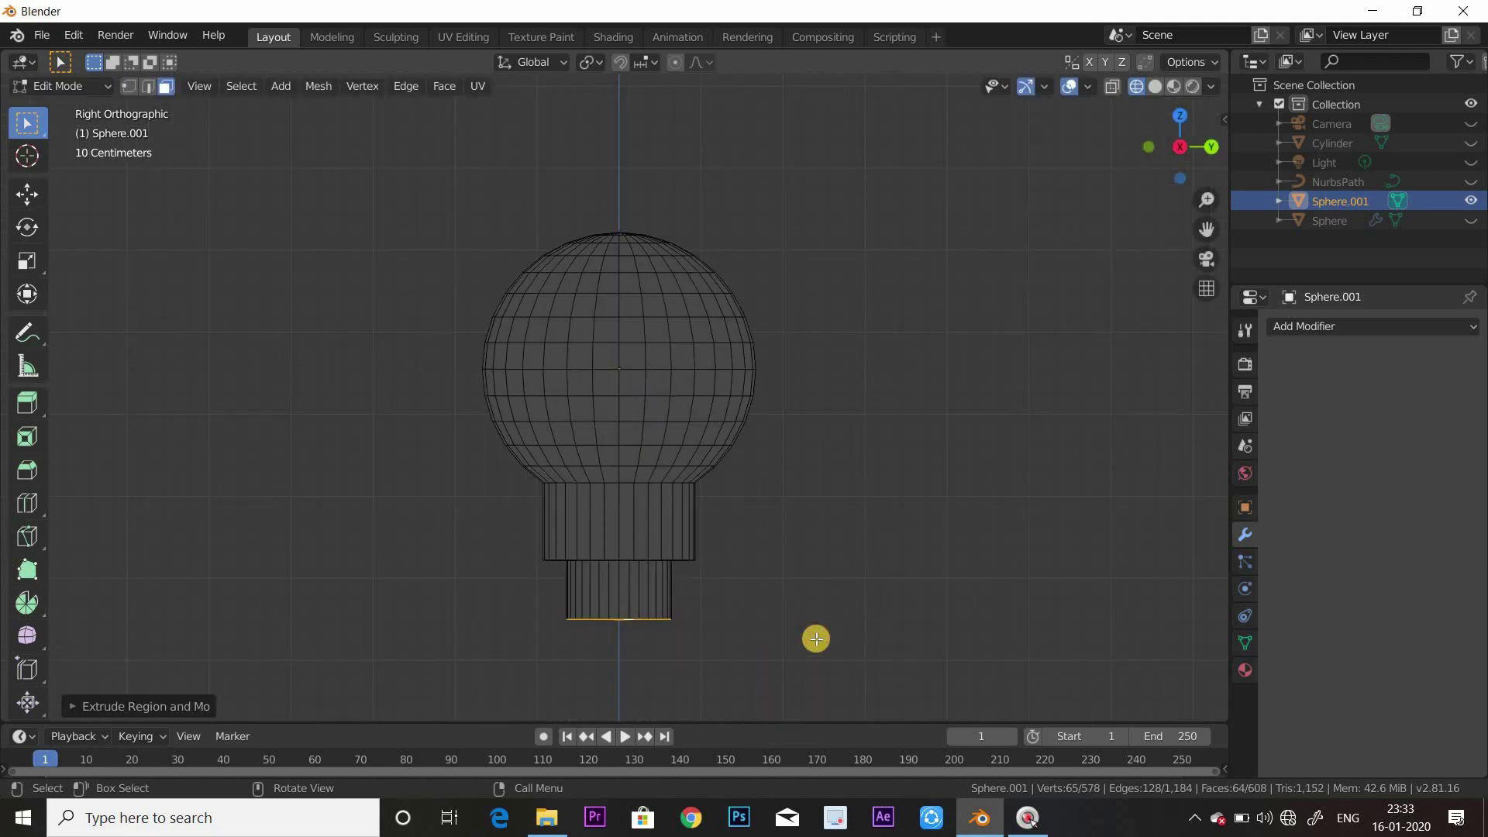
Deselect the bulb's faces, return to Object Mode with solid shading, and apply Shade Smooth to the bulb
key(alt+a)
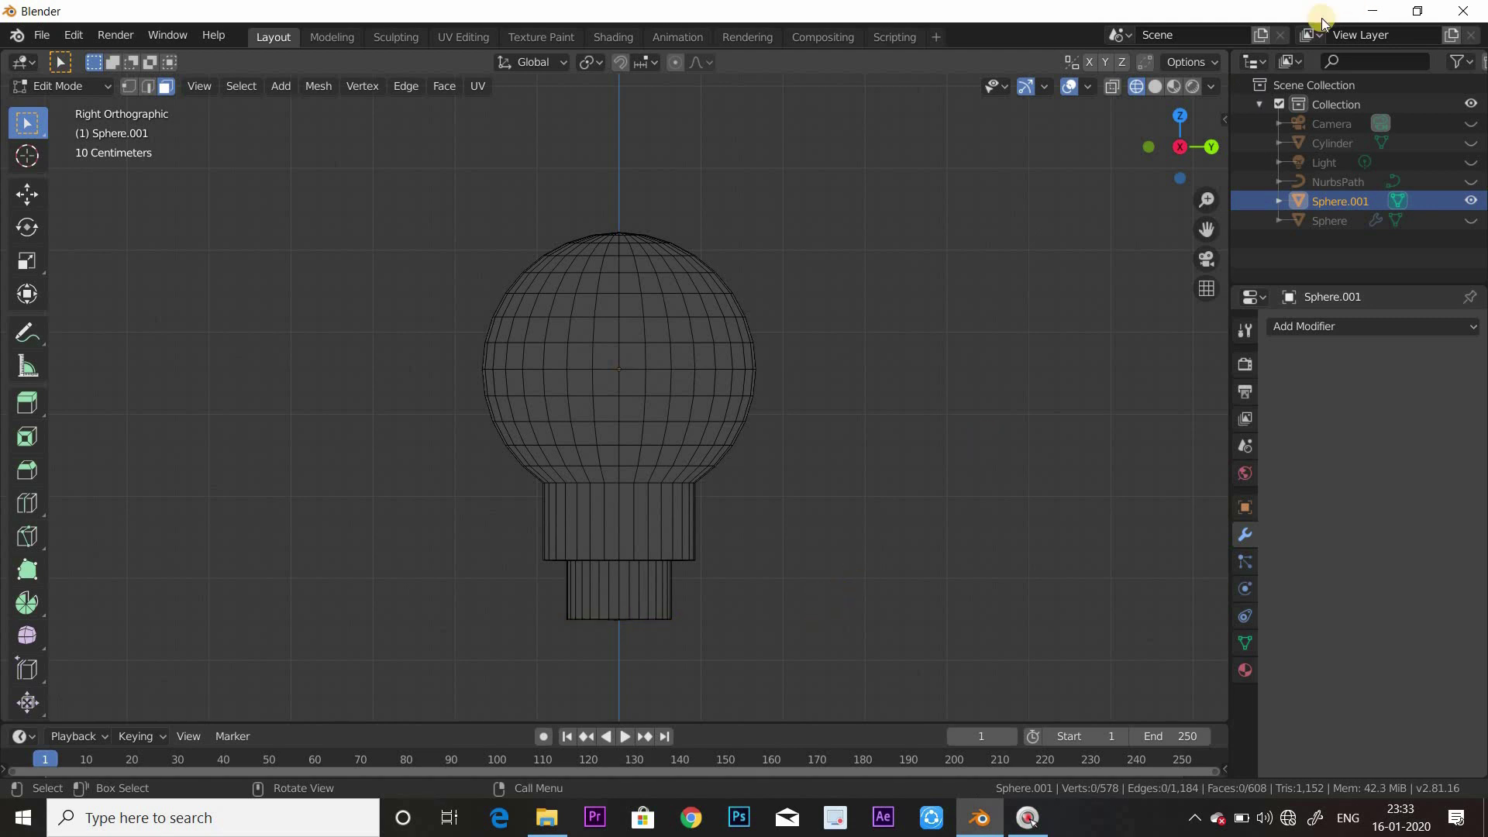
scroll(963, 225, down, 2)
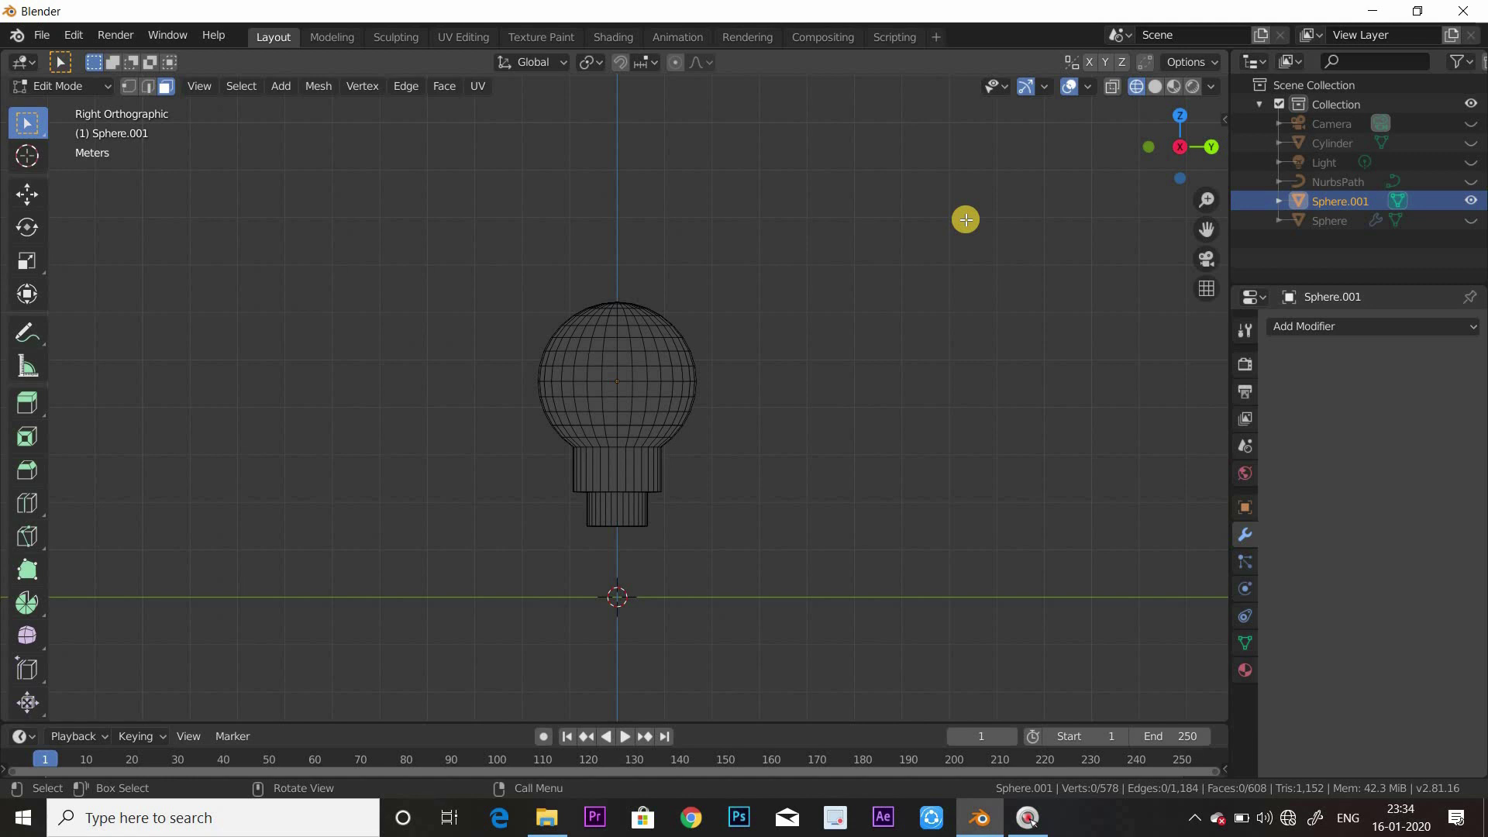
click(1155, 88)
key(Tab)
right_click(674, 363)
click(675, 363)
scroll(789, 356, down, 2)
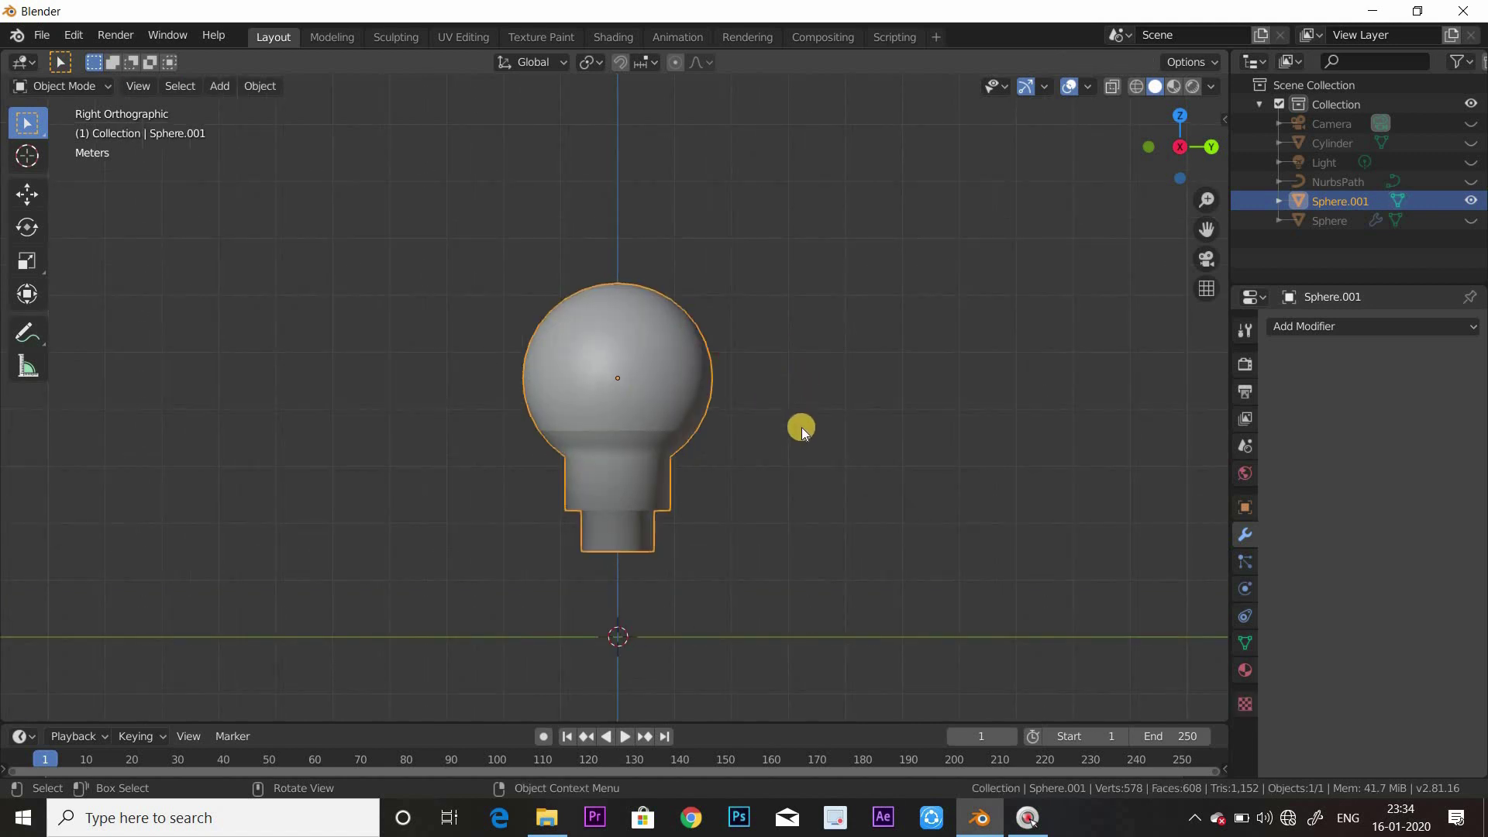
Unhide the lampshade, curved arm and stepped base, keeping the camera and light hidden
click(1470, 220)
click(1471, 181)
click(1470, 143)
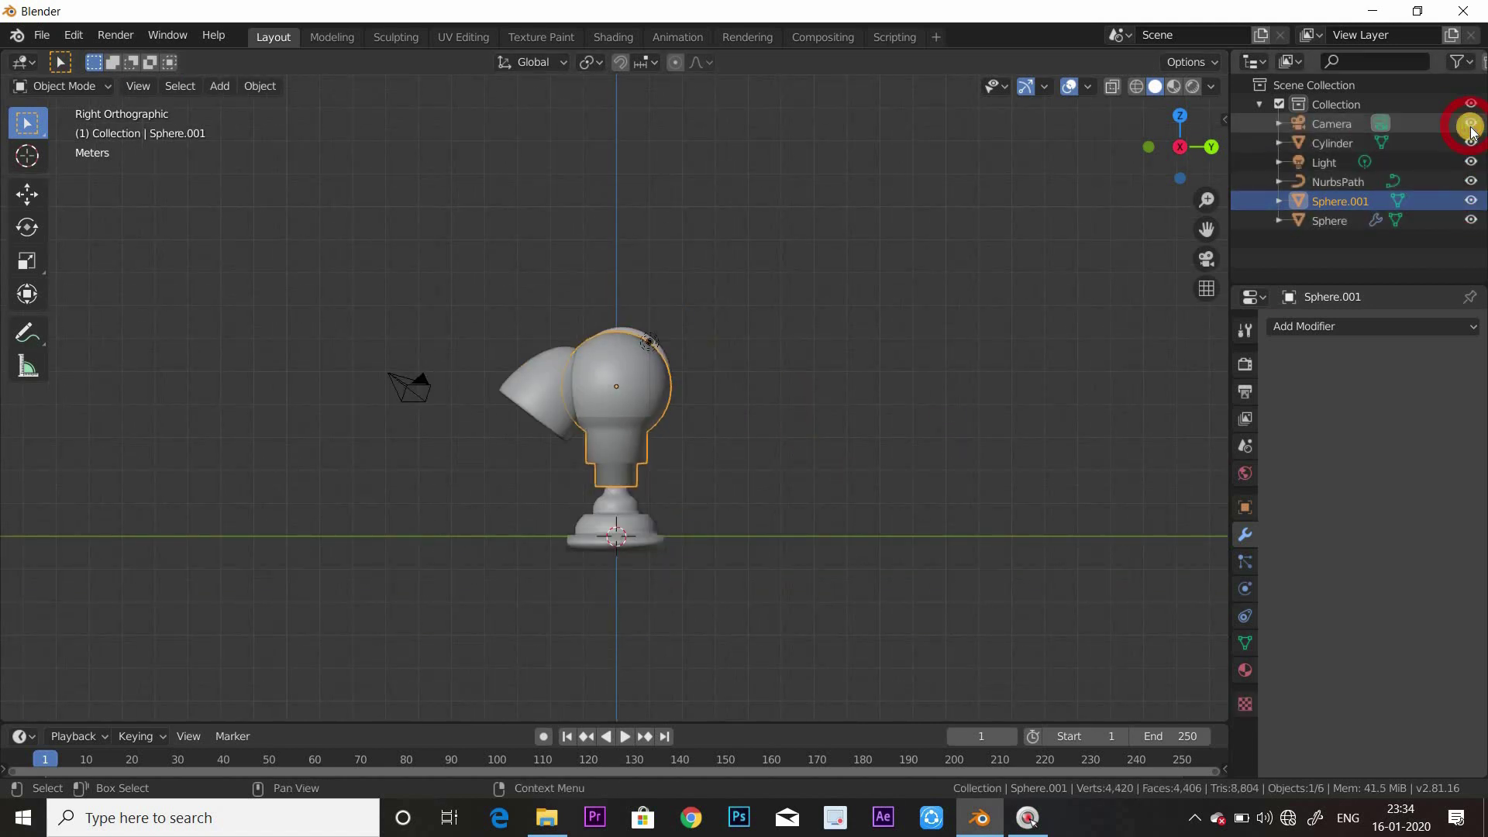
scroll(648, 411, up, 2)
scroll(662, 452, up, 3)
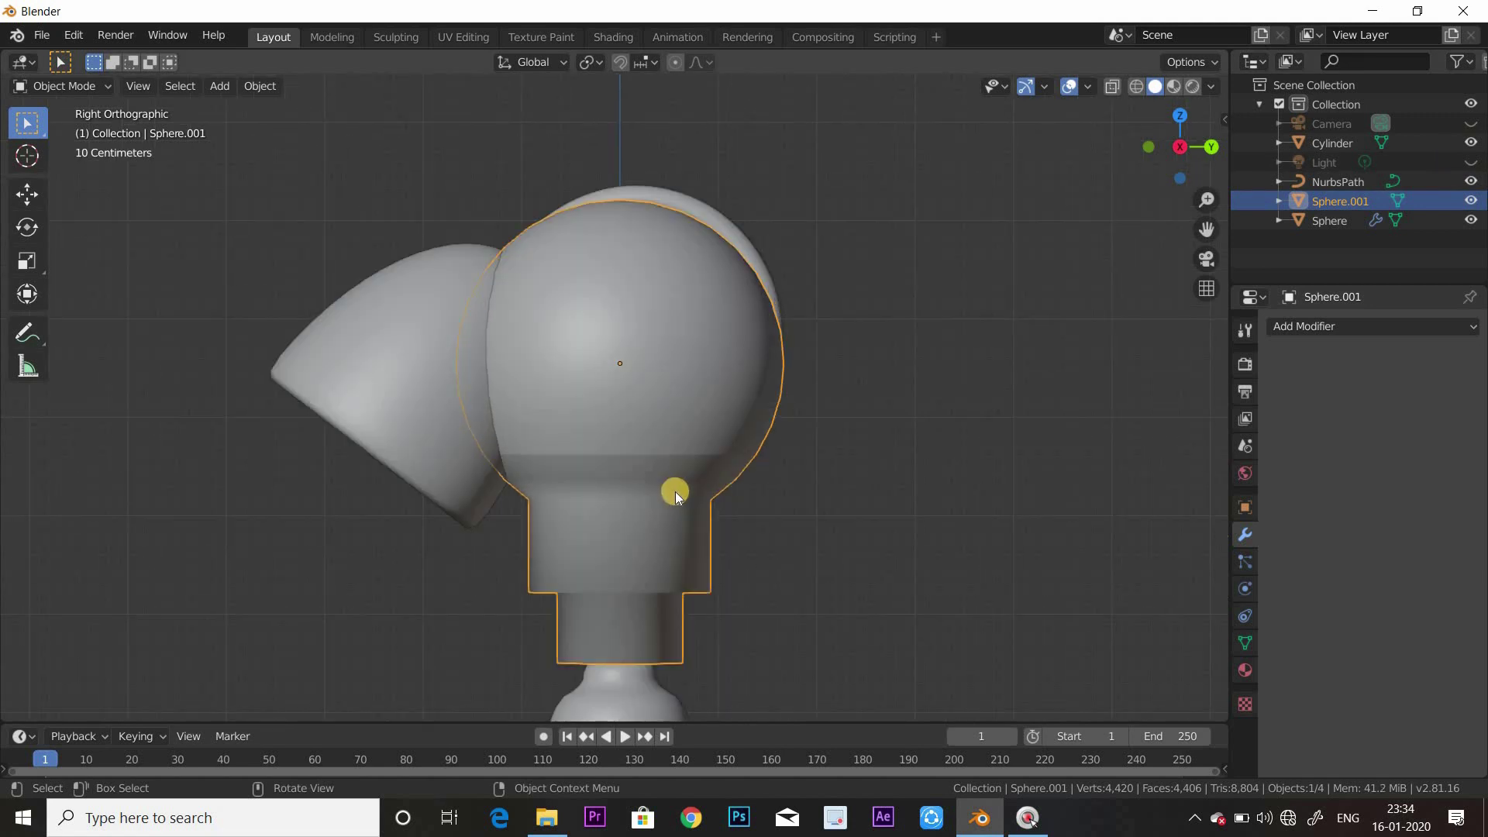
Scale the bulb down to under half its size and, in wireframe, rotate it so its neck points up toward the arm
key(s)
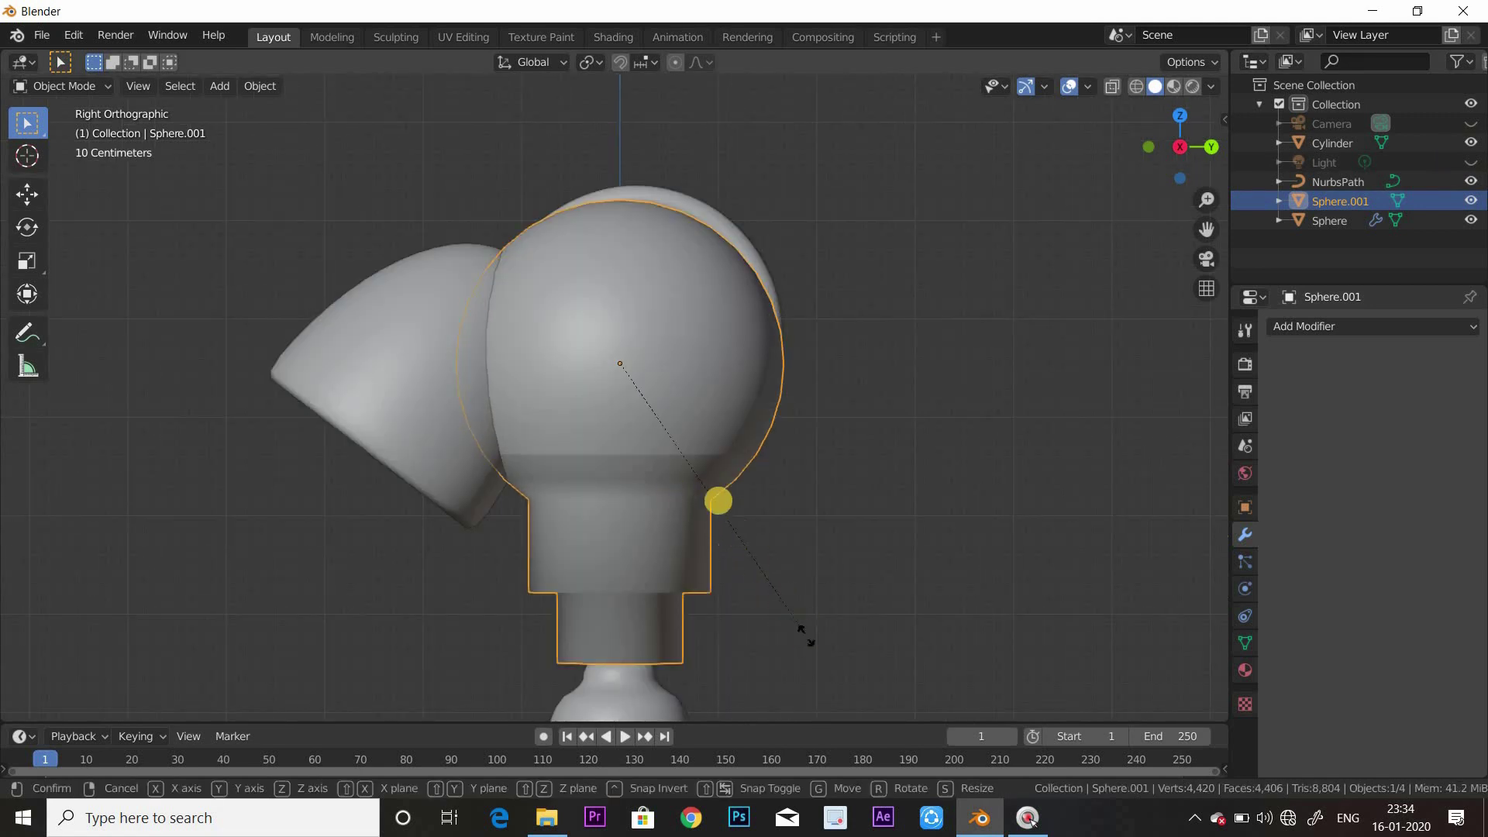
click(757, 519)
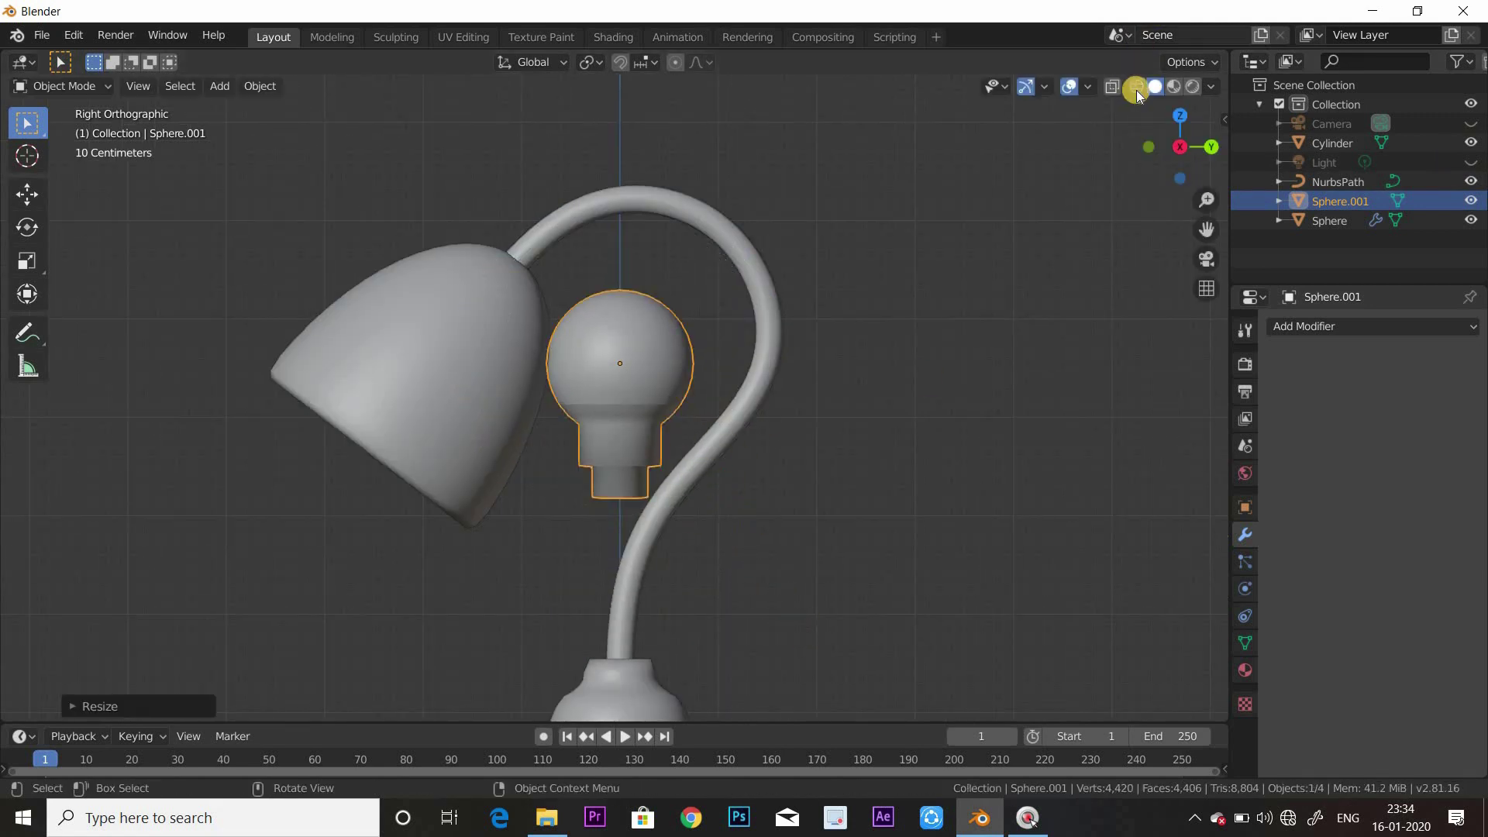
key(shift+z)
key(r)
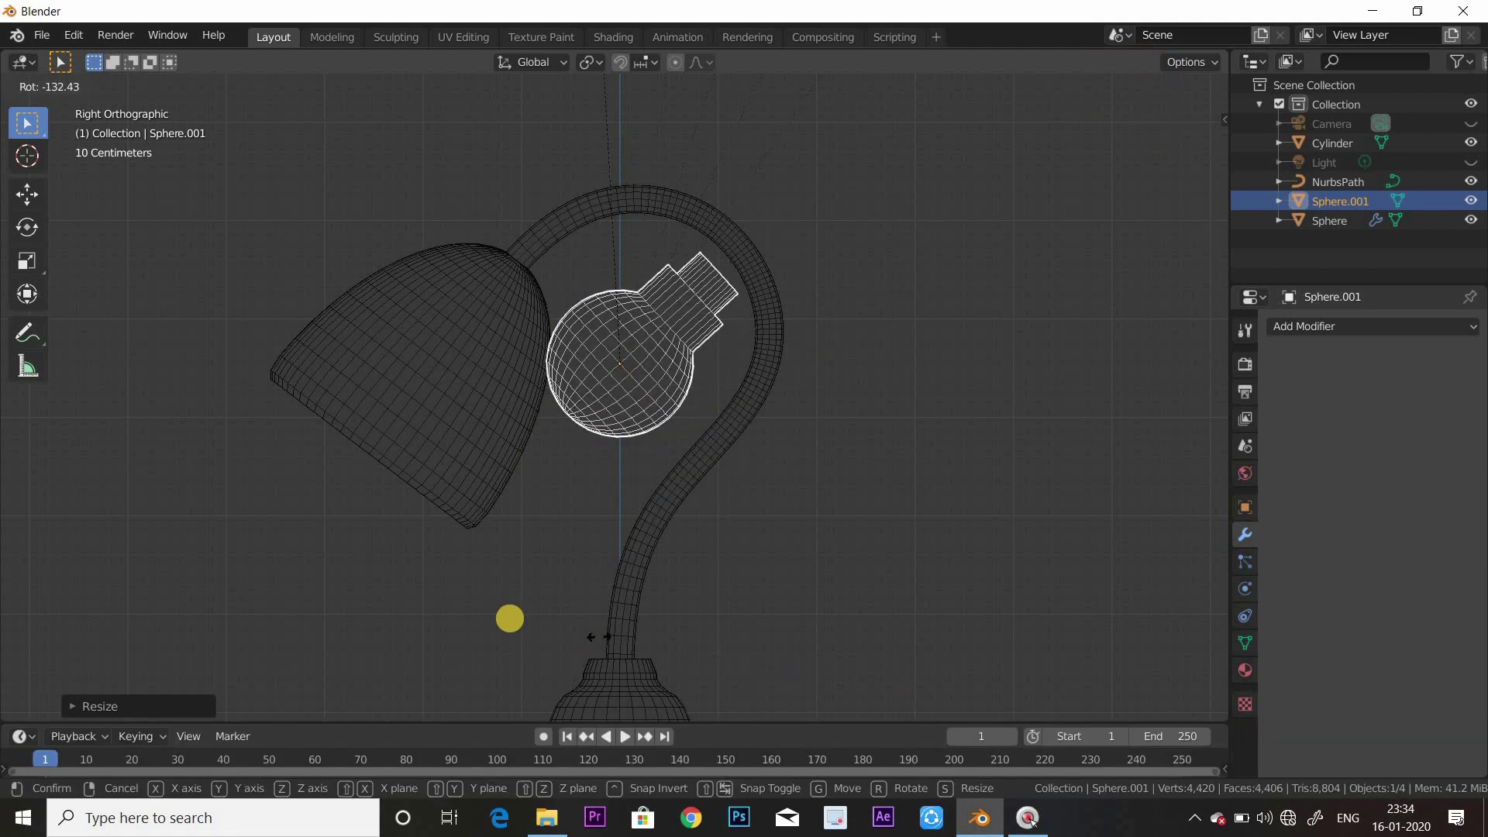
click(521, 615)
Move the bulb inside the lampshade, shrink it slightly, seat its neck at the shade's upper end, and return to solid shading
key(g)
click(531, 671)
key(s)
click(518, 611)
key(g)
click(538, 592)
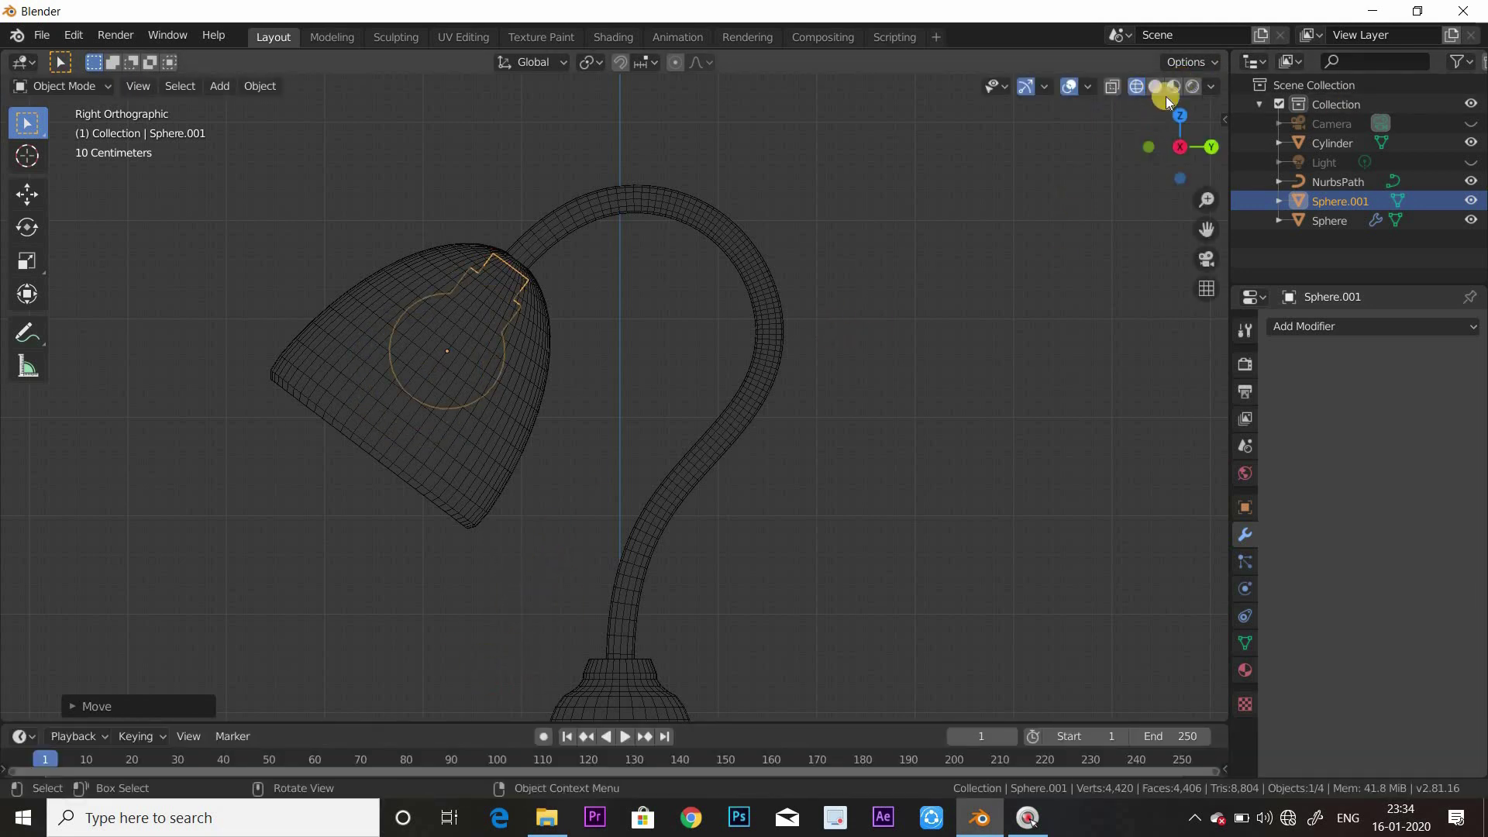
click(1148, 87)
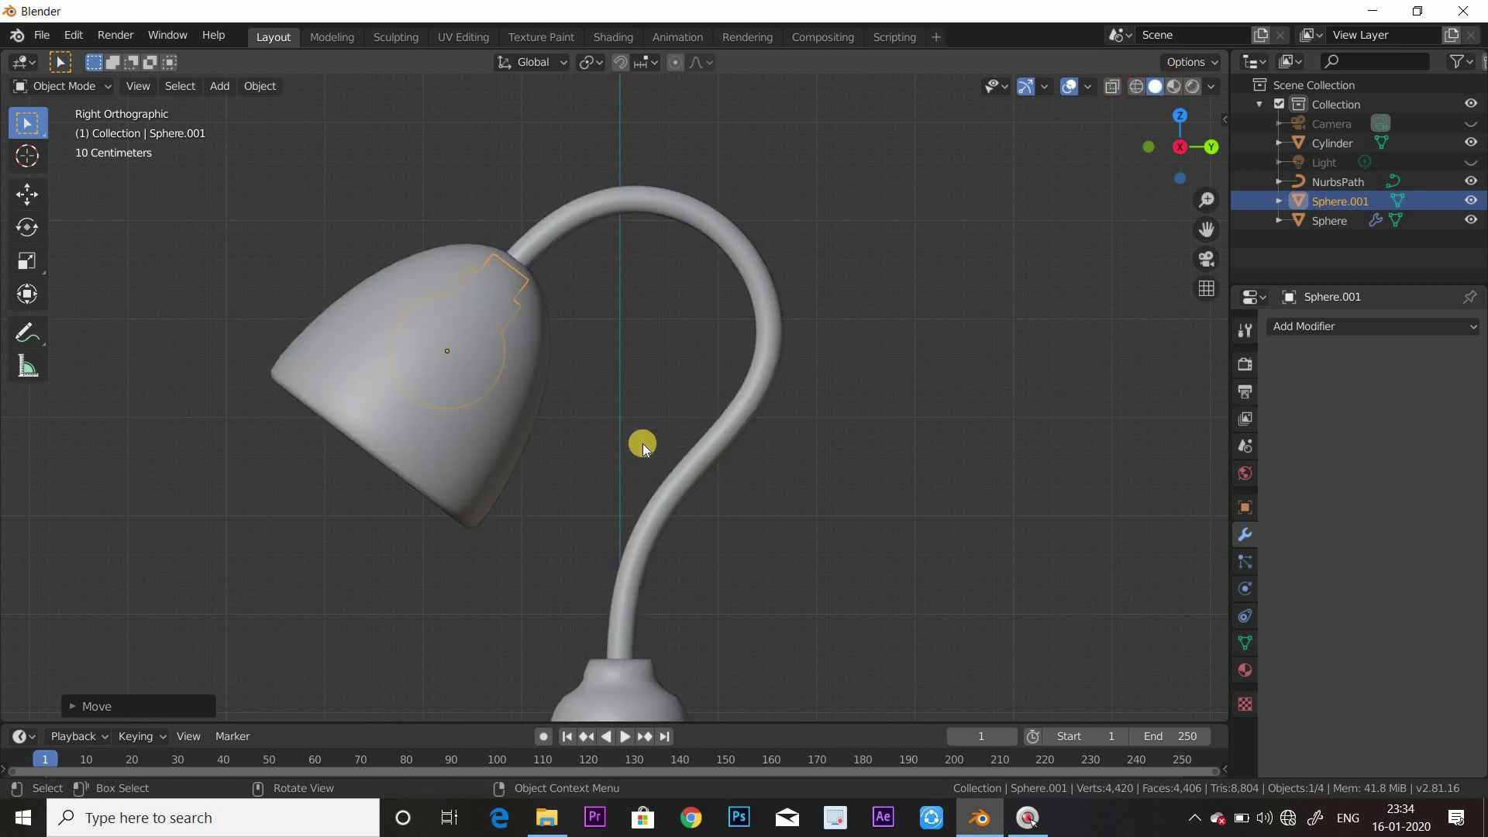
scroll(651, 445, down, 2)
middle_drag(681, 448, 791, 434)
click(791, 434)
middle_drag(657, 496, 941, 277)
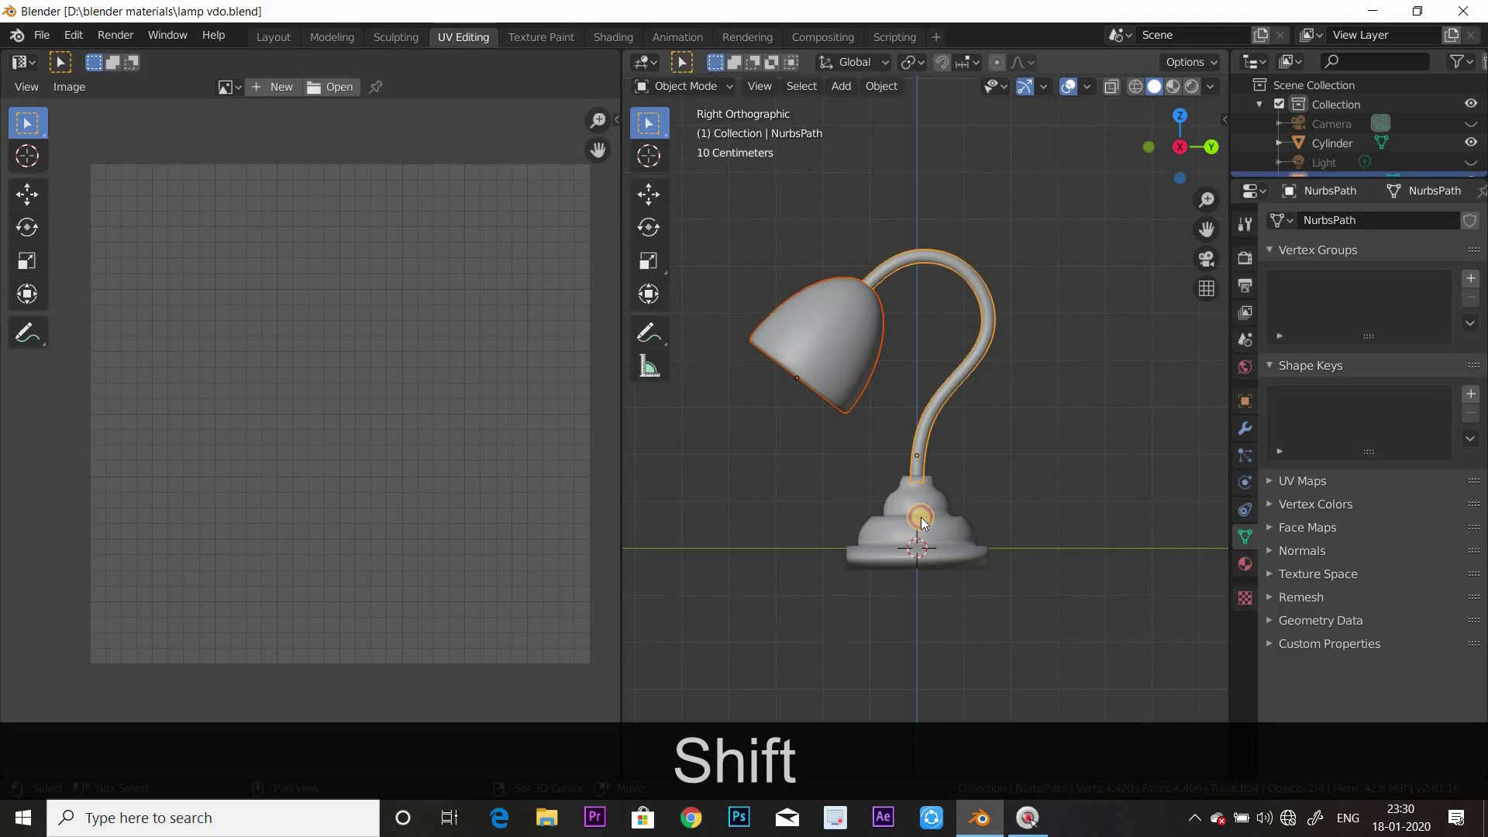
In the UV Editing workspace, select all faces of the lampshade, arm and base together in Edit Mode and pack their UV islands
shift+click(912, 232)
key(Tab)
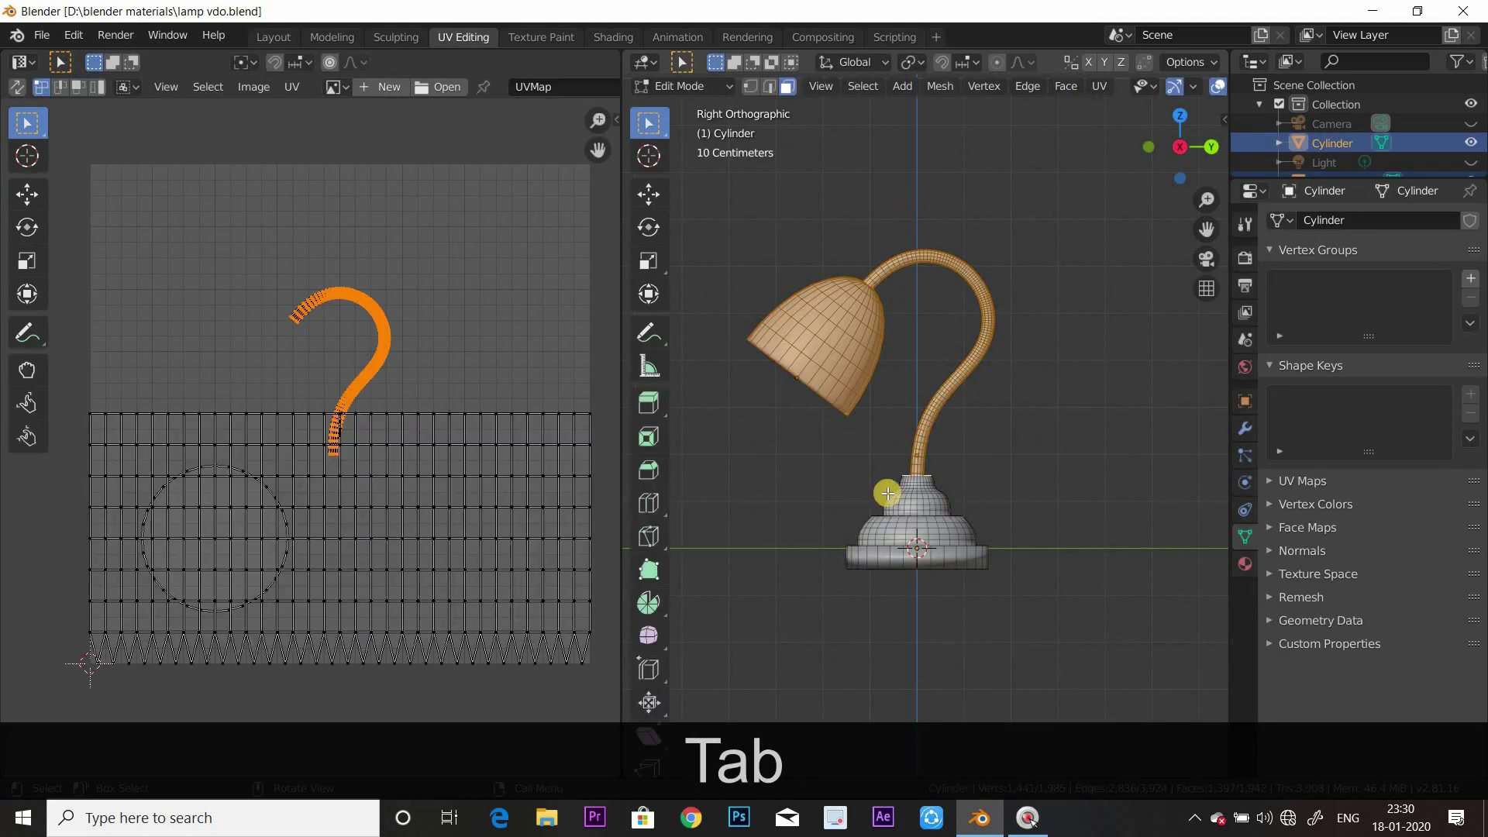
key(a)
click(292, 86)
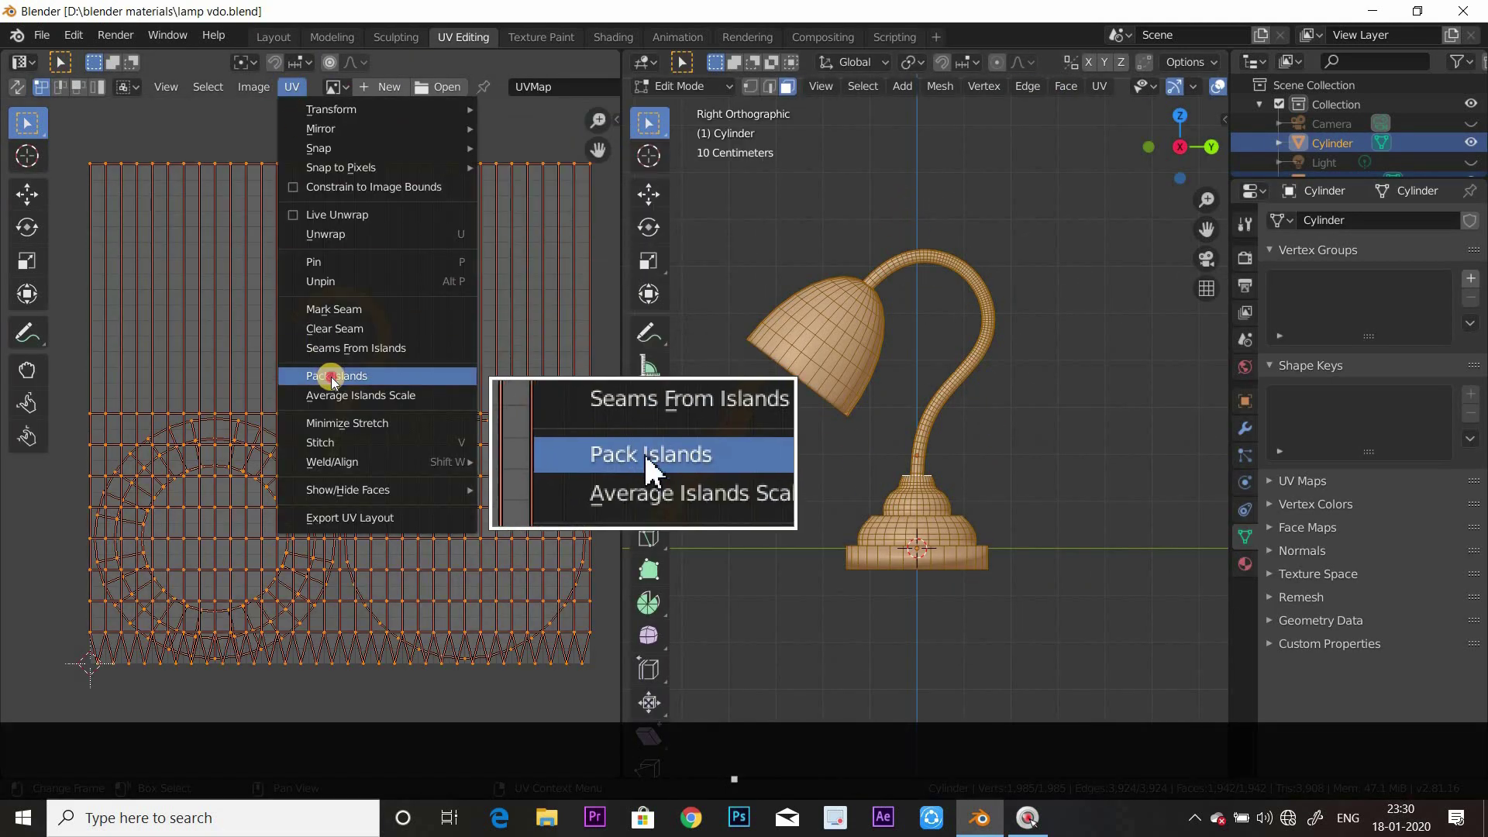